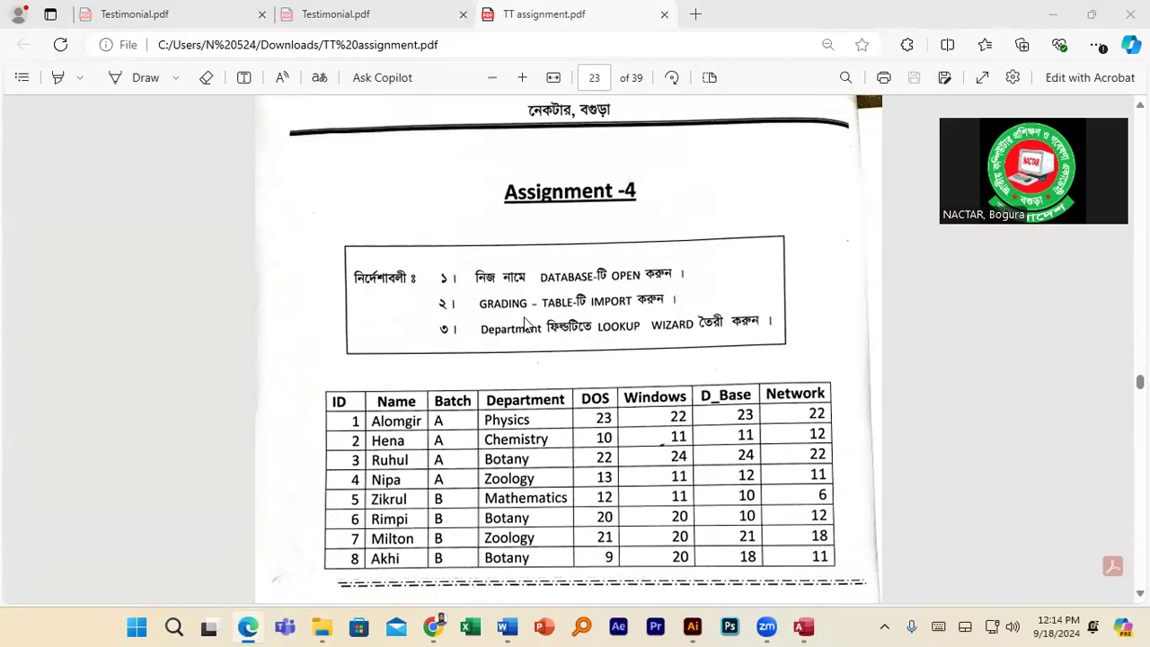
Review the Assignment-4 instructions, the student marks table and the grading conditions in the TT assignment PDF.
scroll(528, 328, down, 3)
scroll(529, 328, up, 3)
scroll(500, 338, down, 4)
scroll(498, 336, down, 3)
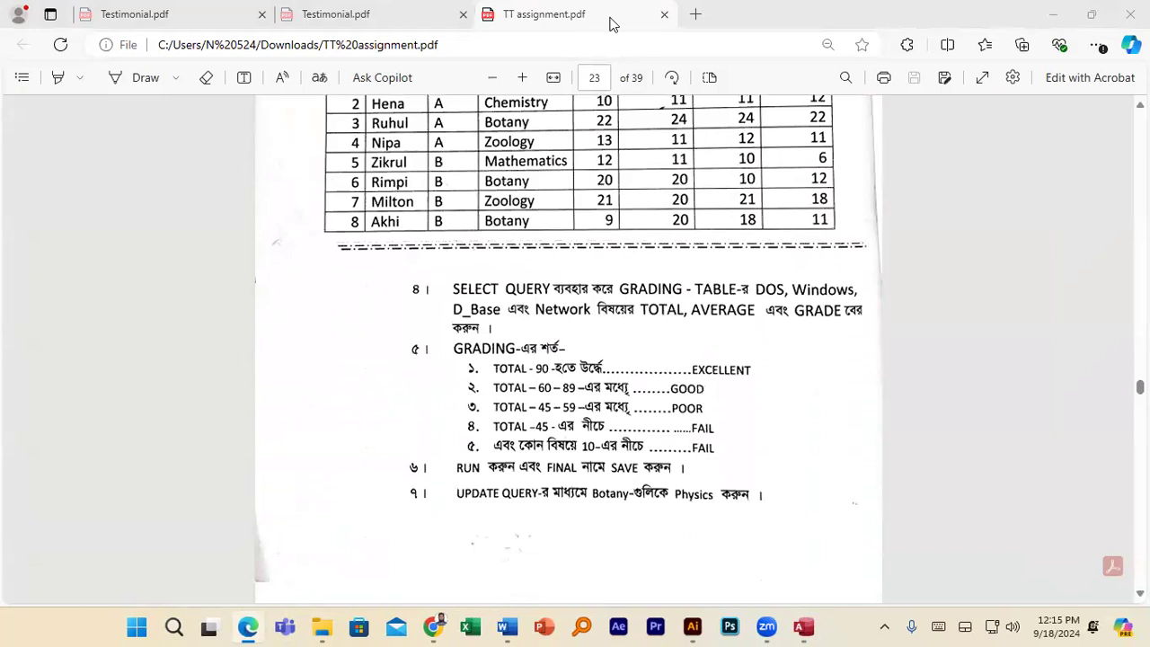
scroll(573, 290, up, 2)
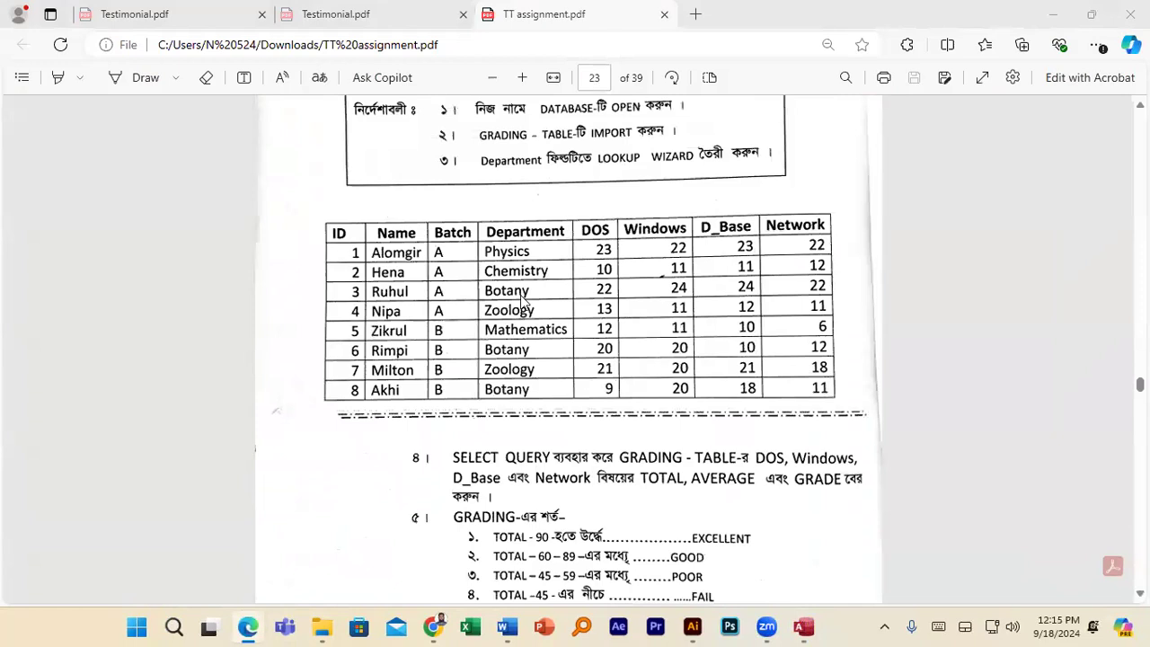
Switch to Access and try to create a blank database named Assignment-4.accdb, without replacing any existing file.
click(802, 627)
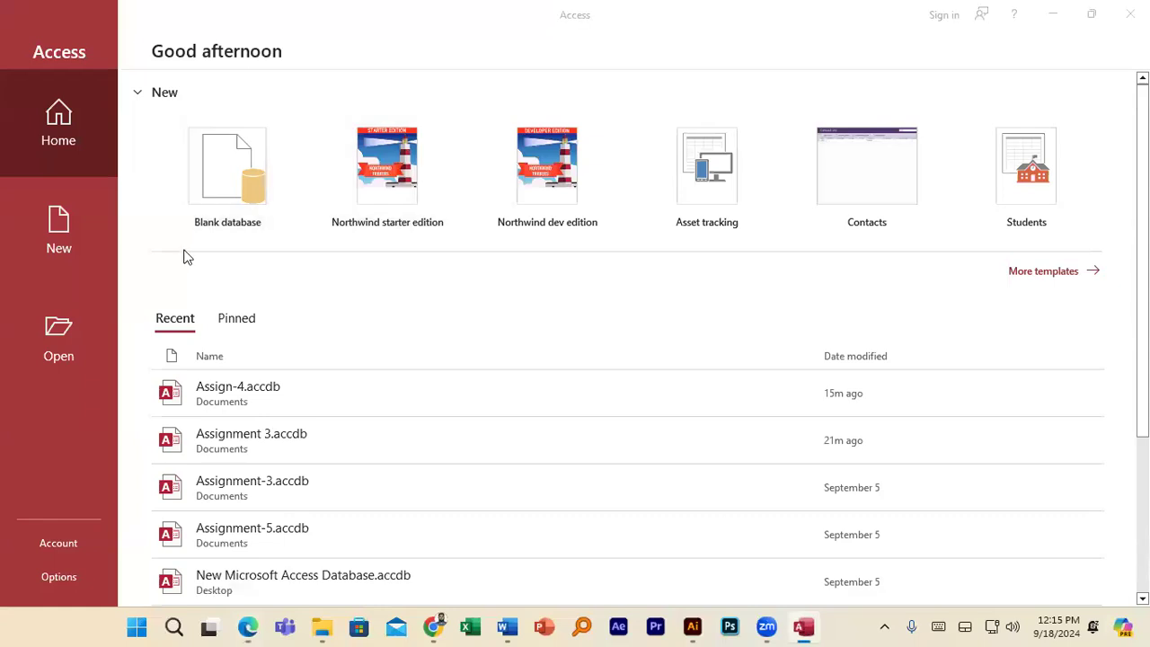
click(232, 175)
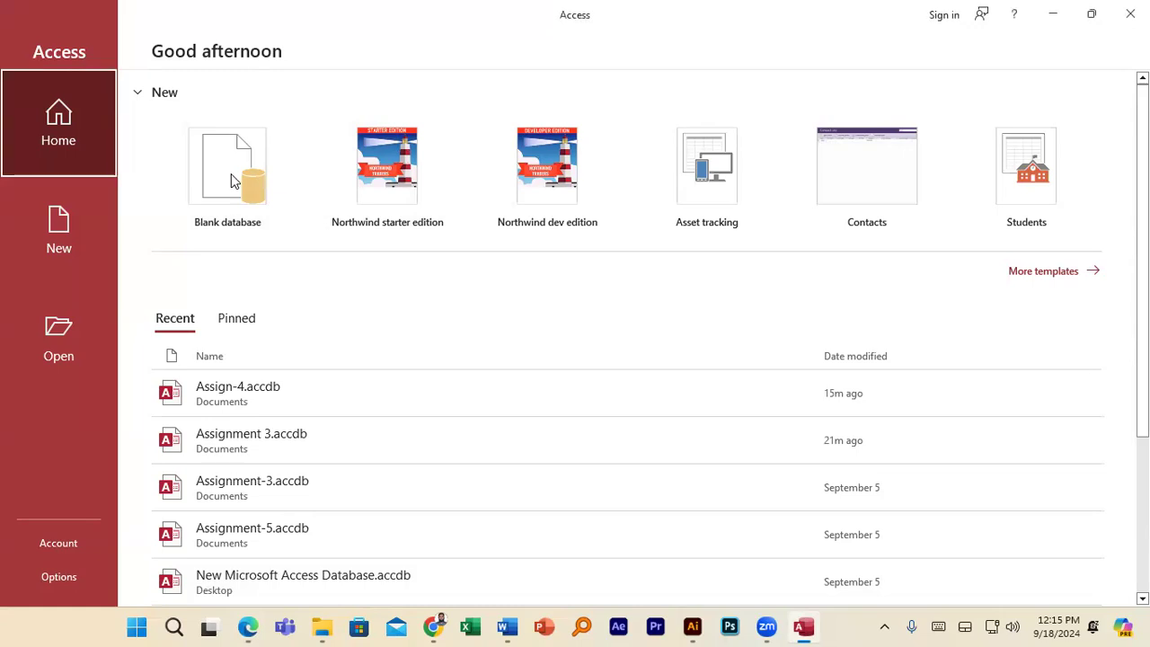
click(228, 169)
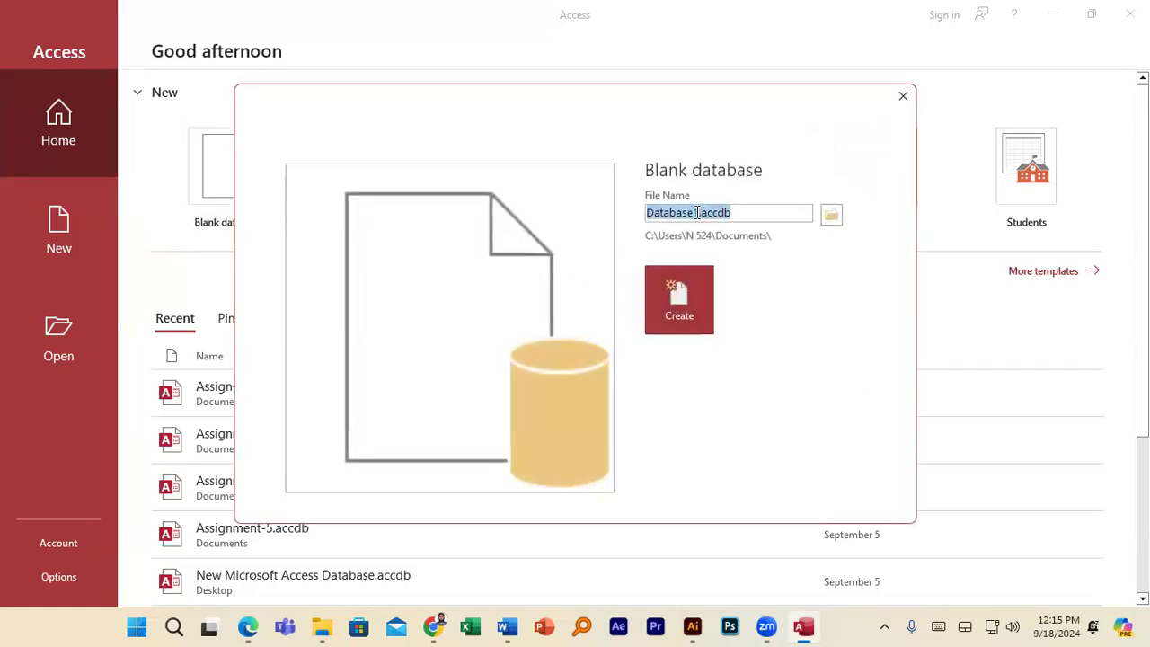
drag(699, 212, 576, 213)
text(Assign)
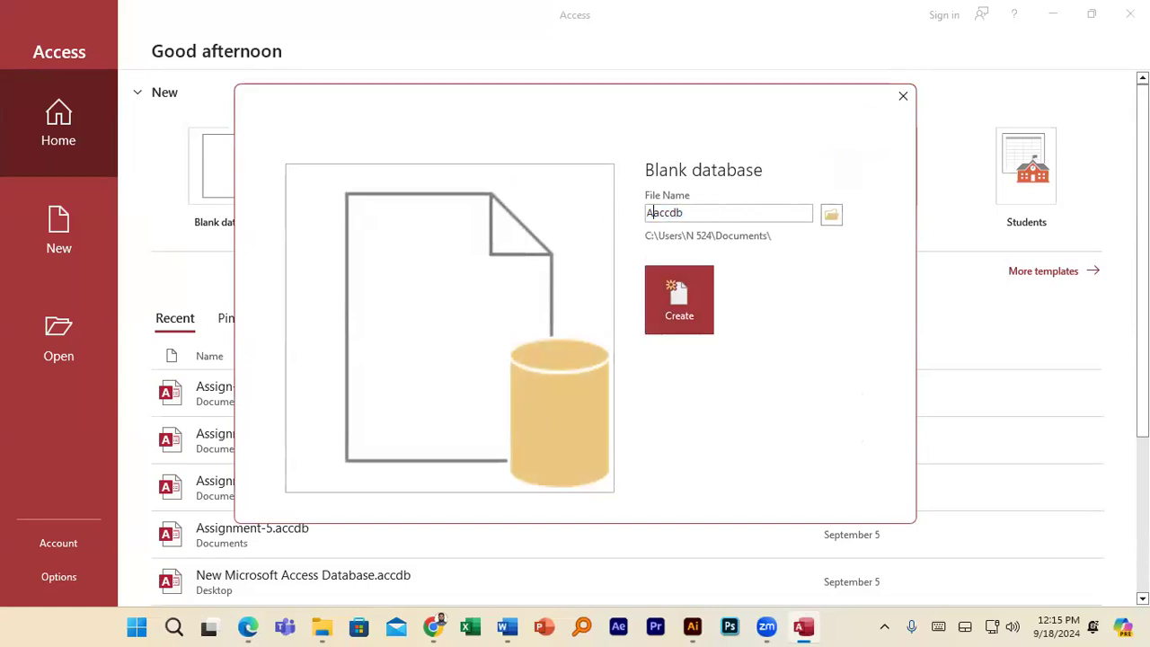
text(ment-4.)
key(Return)
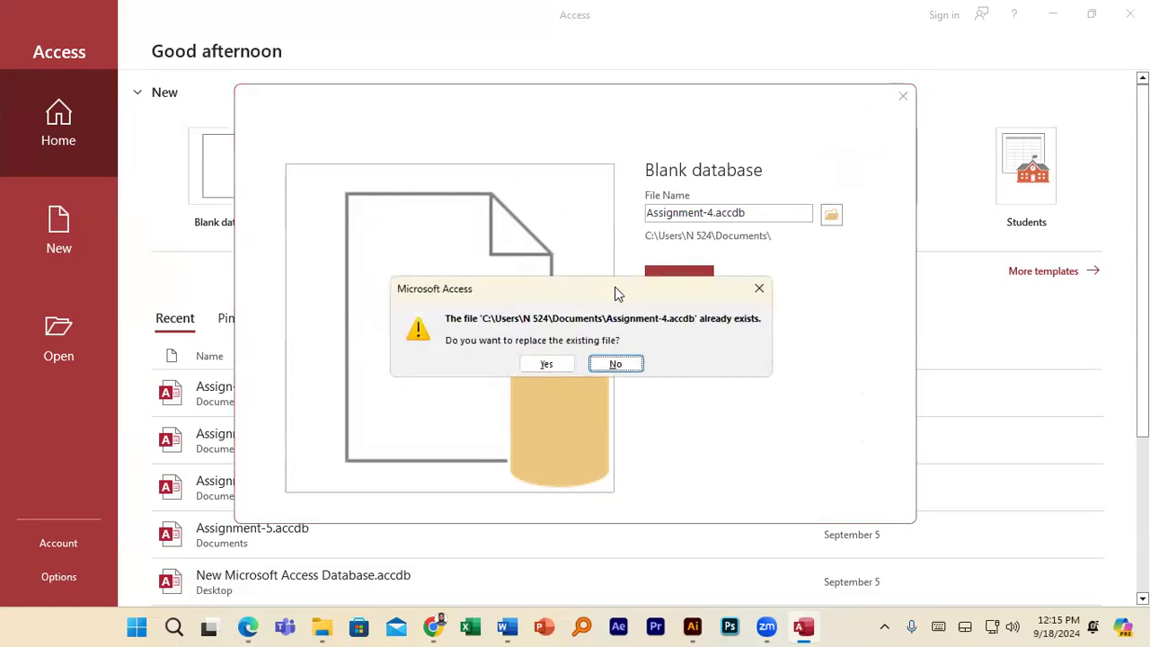
click(759, 291)
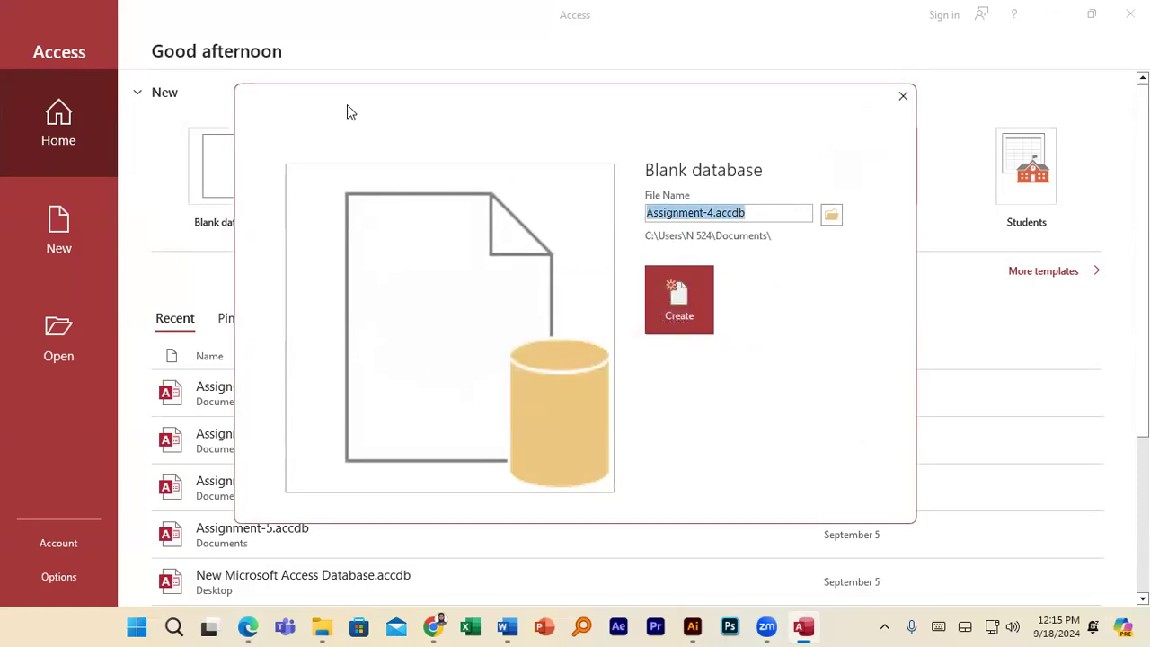
Change the new blank database's file name to Assignmentt-4.accdb and create the database.
drag(348, 106, 540, 104)
scroll(210, 496, down, 3)
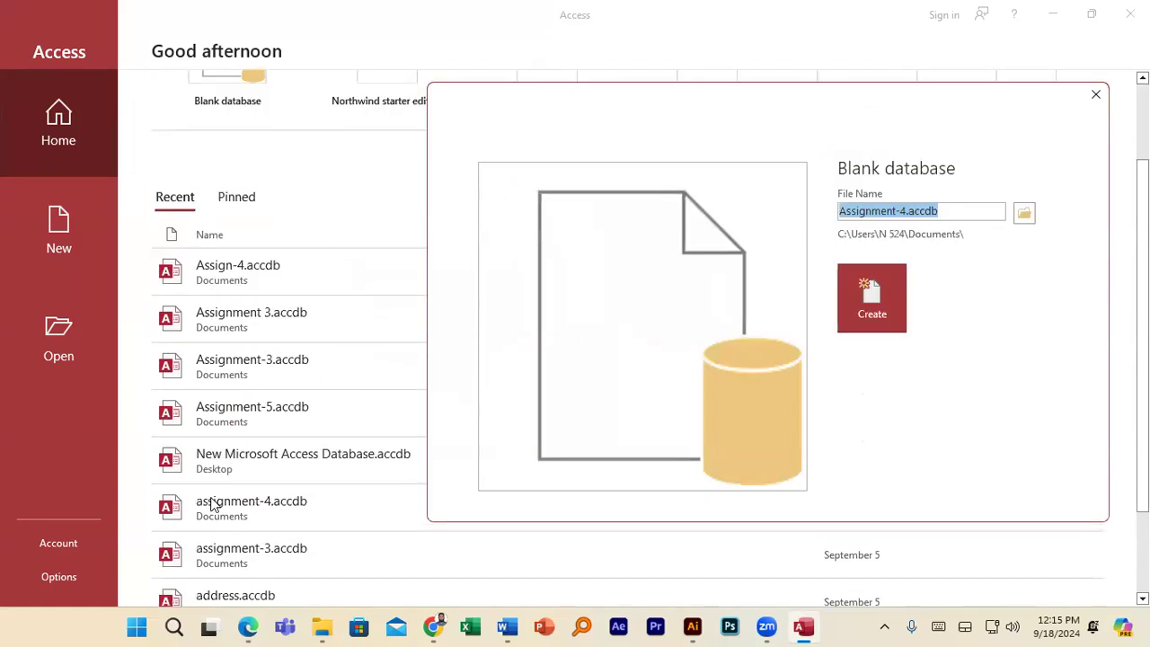
scroll(222, 505, up, 3)
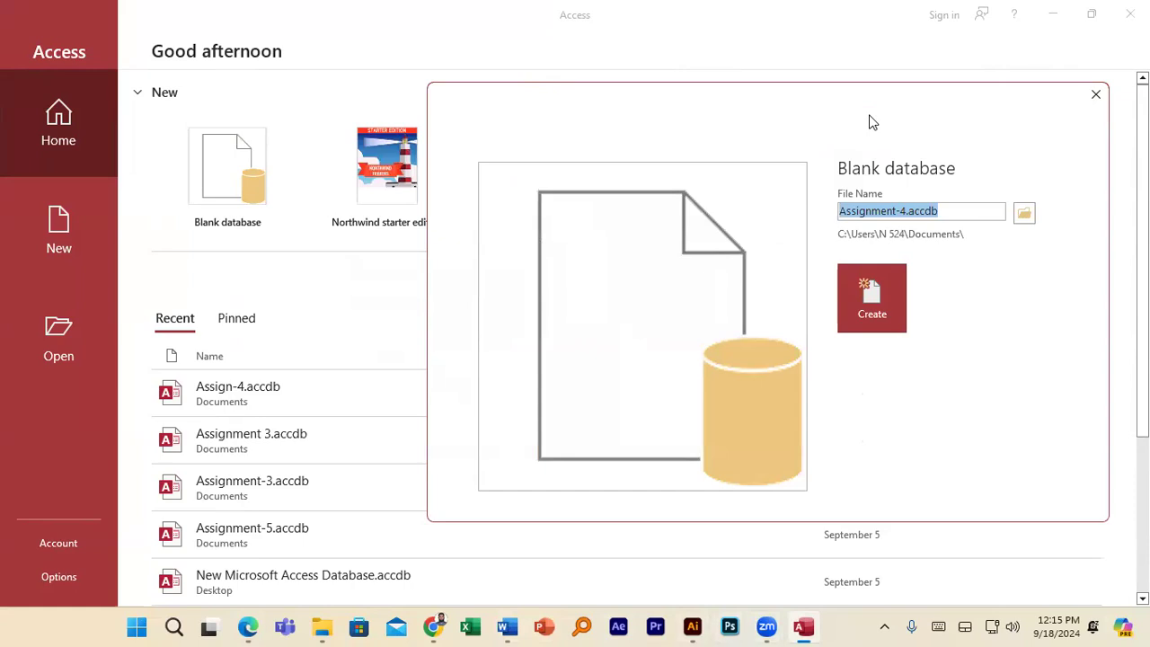
key(Escape)
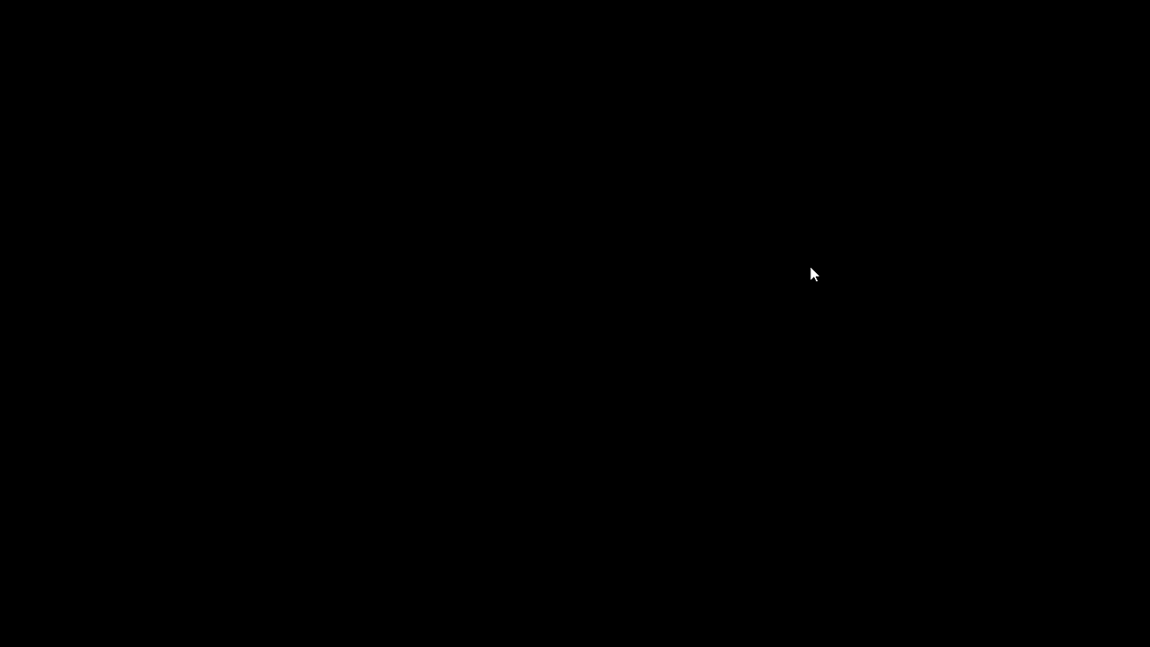
click(897, 213)
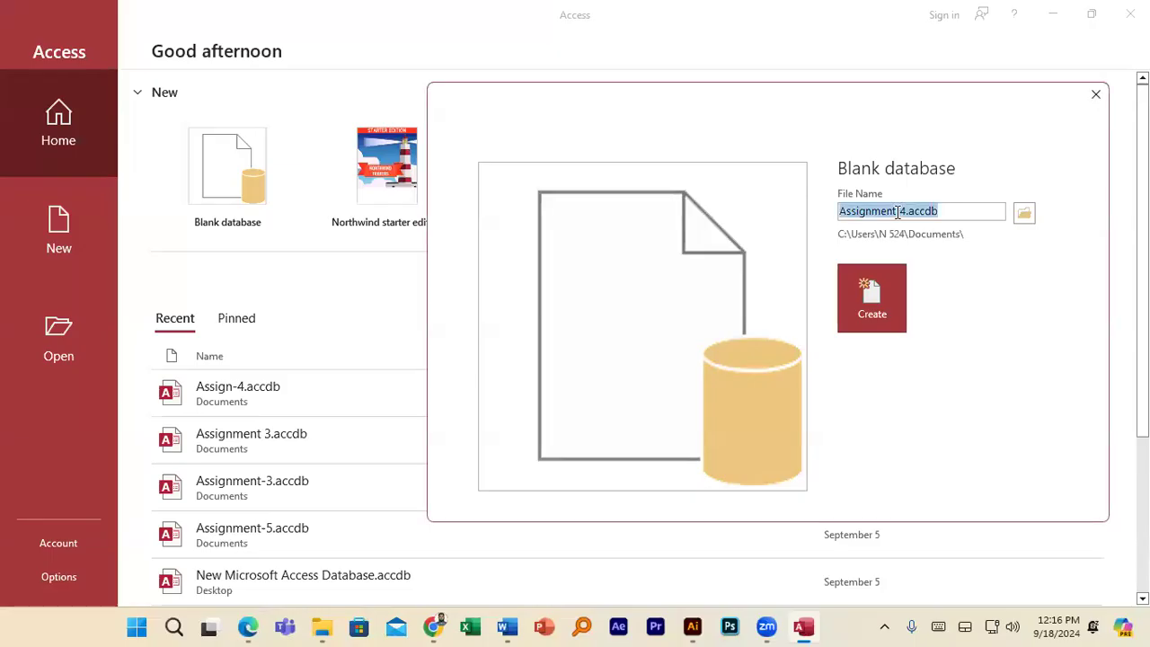
click(894, 213)
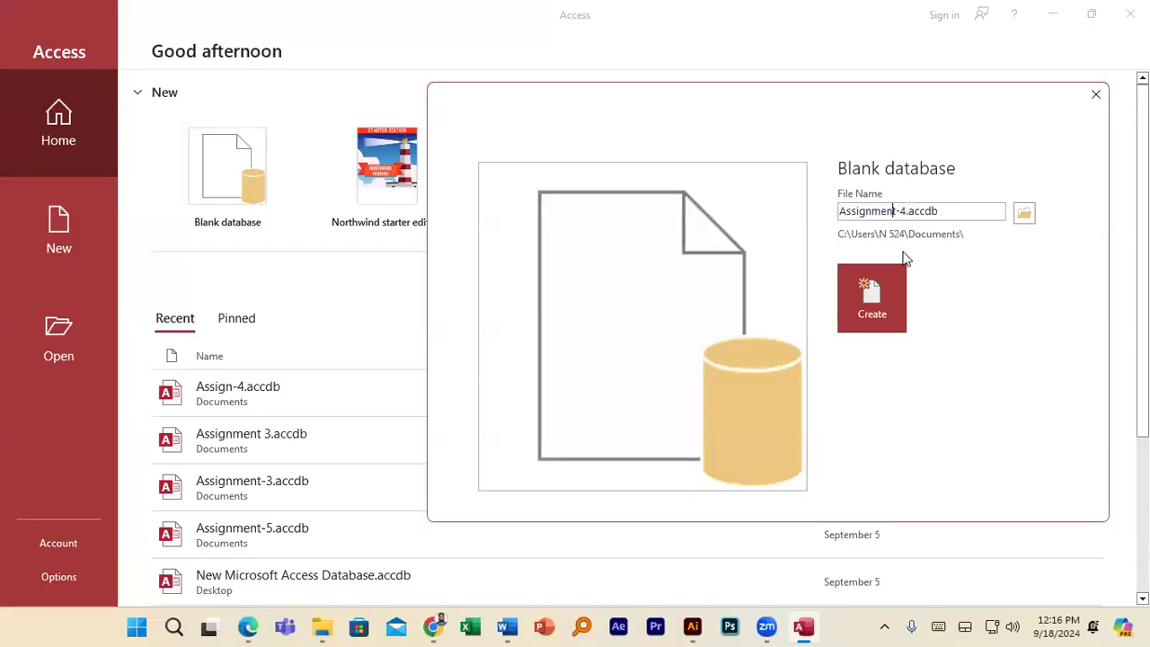
text(t)
key(BackSpace)
click(872, 289)
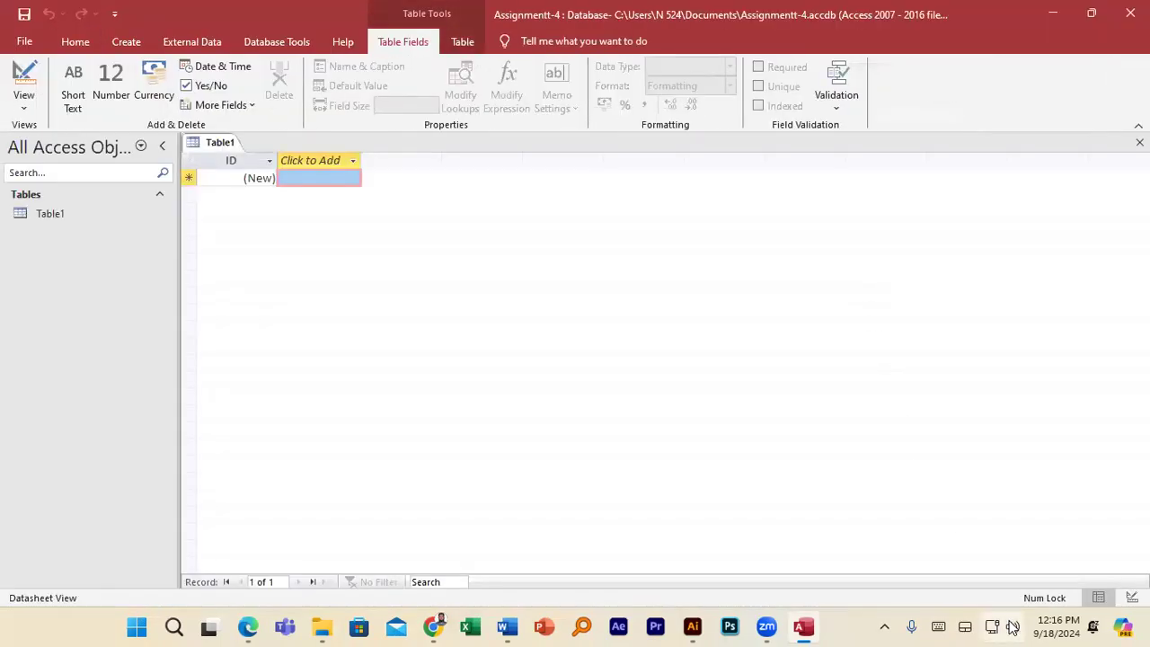
Set the system sound volume to 95.
click(1013, 626)
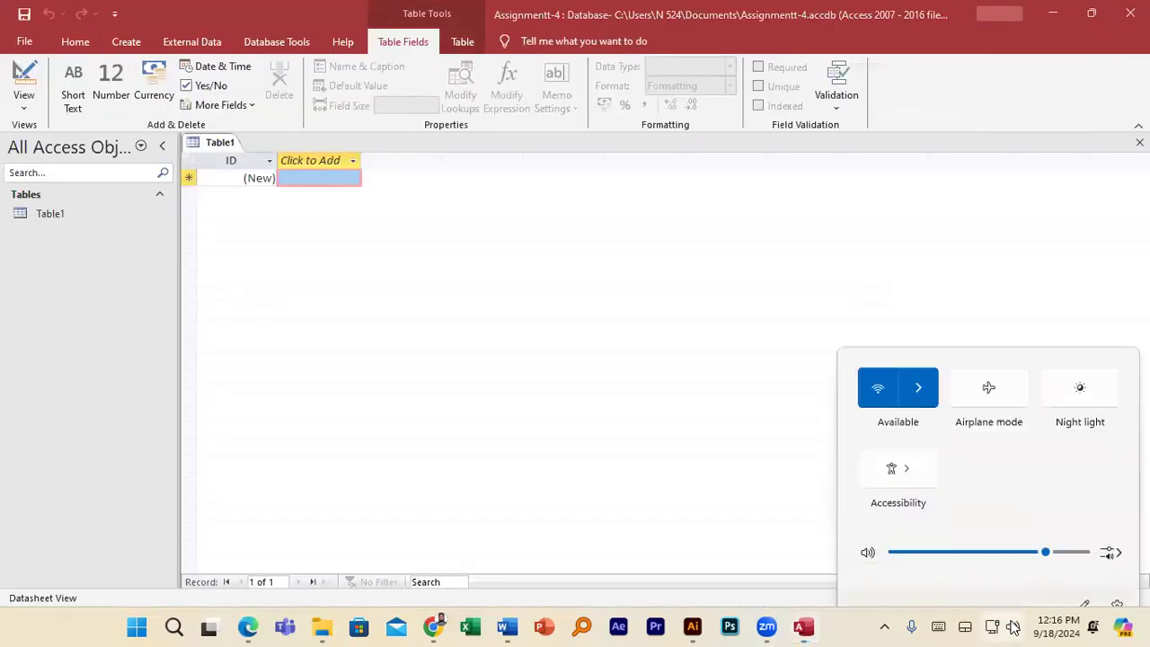
drag(1070, 527, 1078, 532)
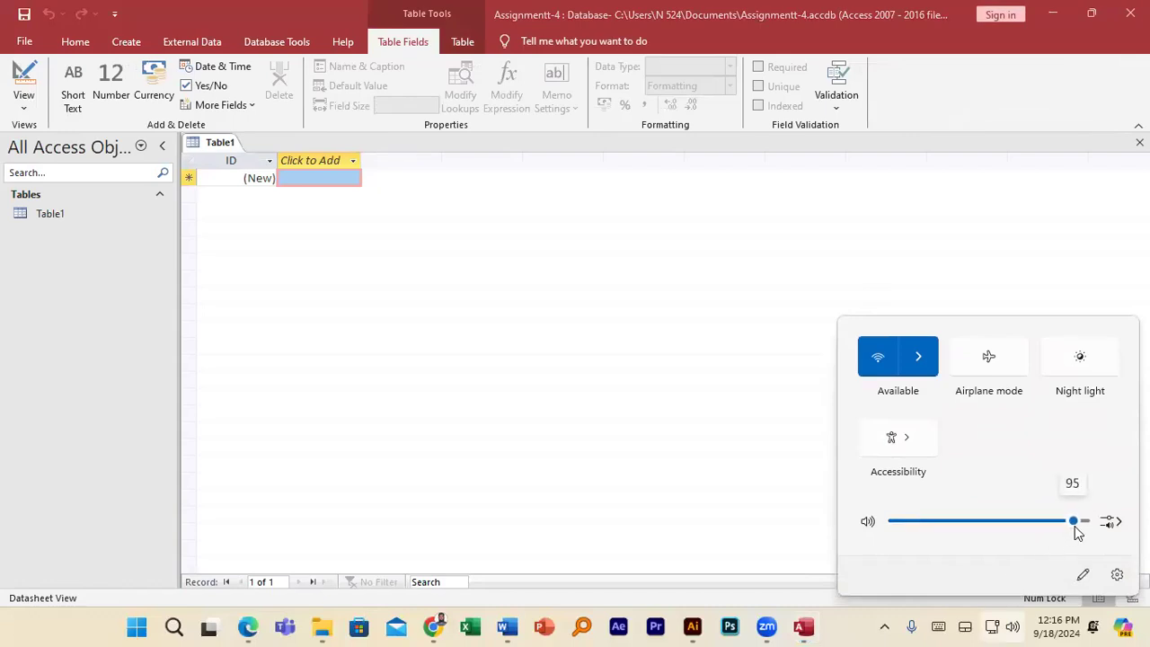
click(804, 392)
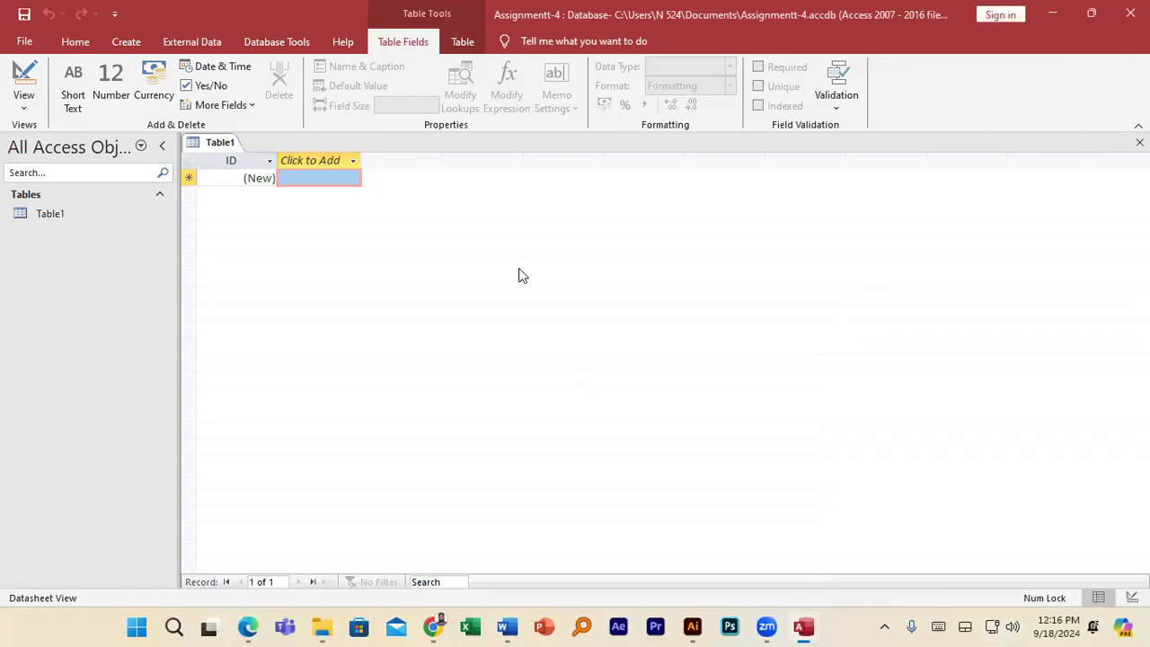
Start an import from an Access database, using Assignment-3.accdb in the Documents folder as the source.
click(190, 41)
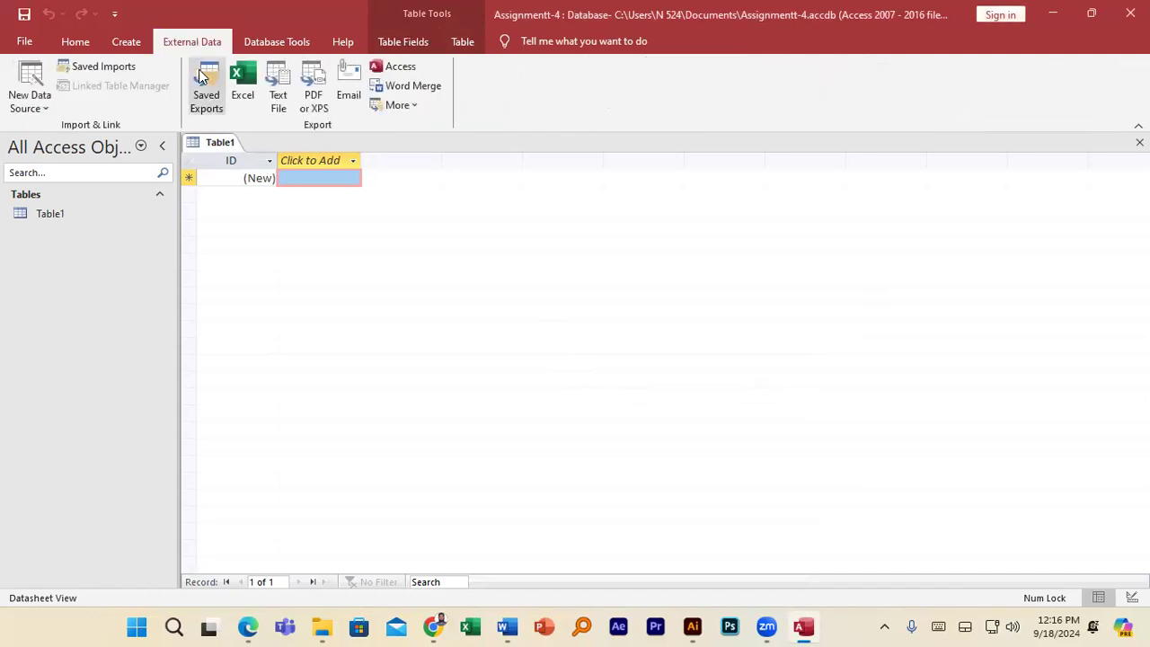
click(31, 108)
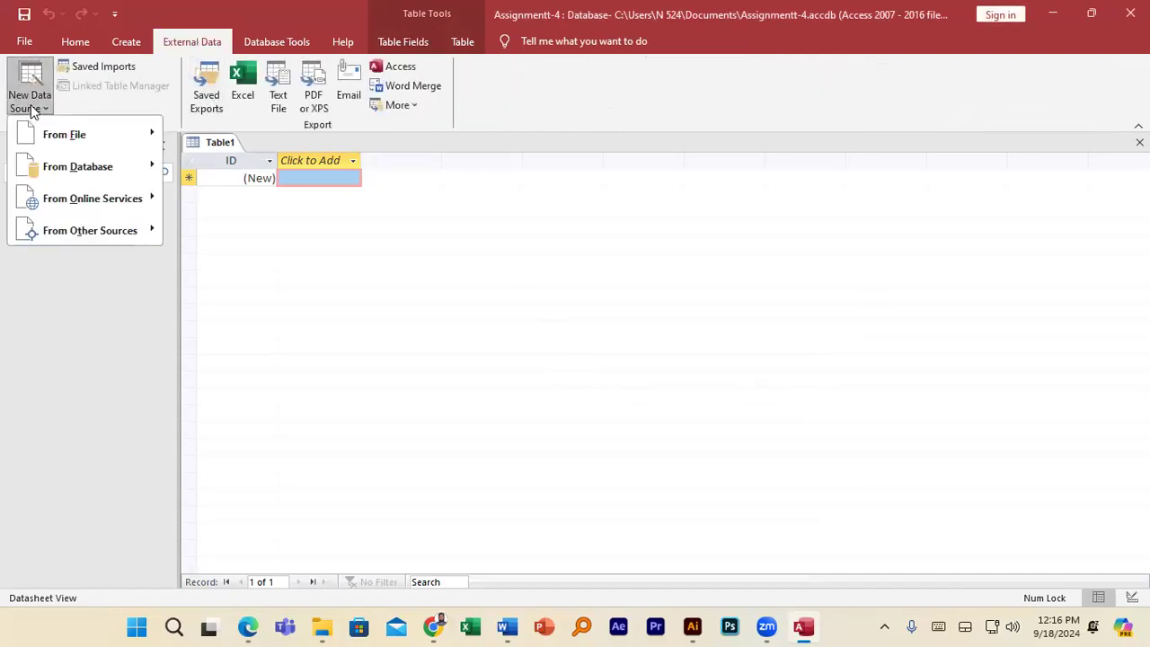
mouse_move(104, 169)
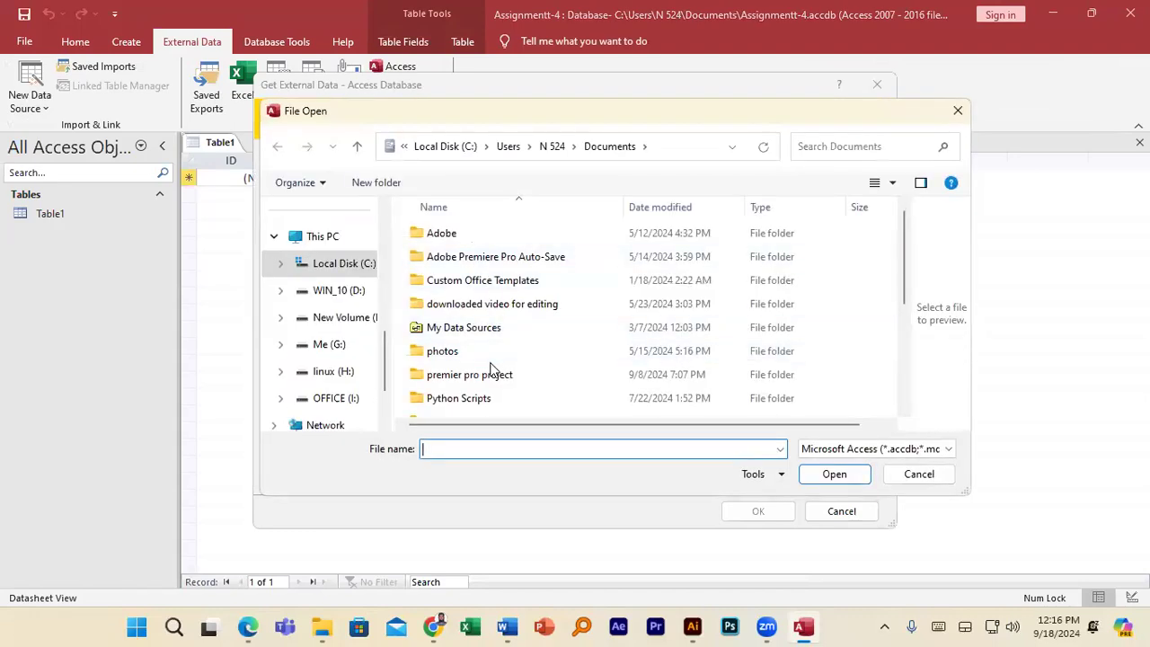
scroll(490, 351, down, 5)
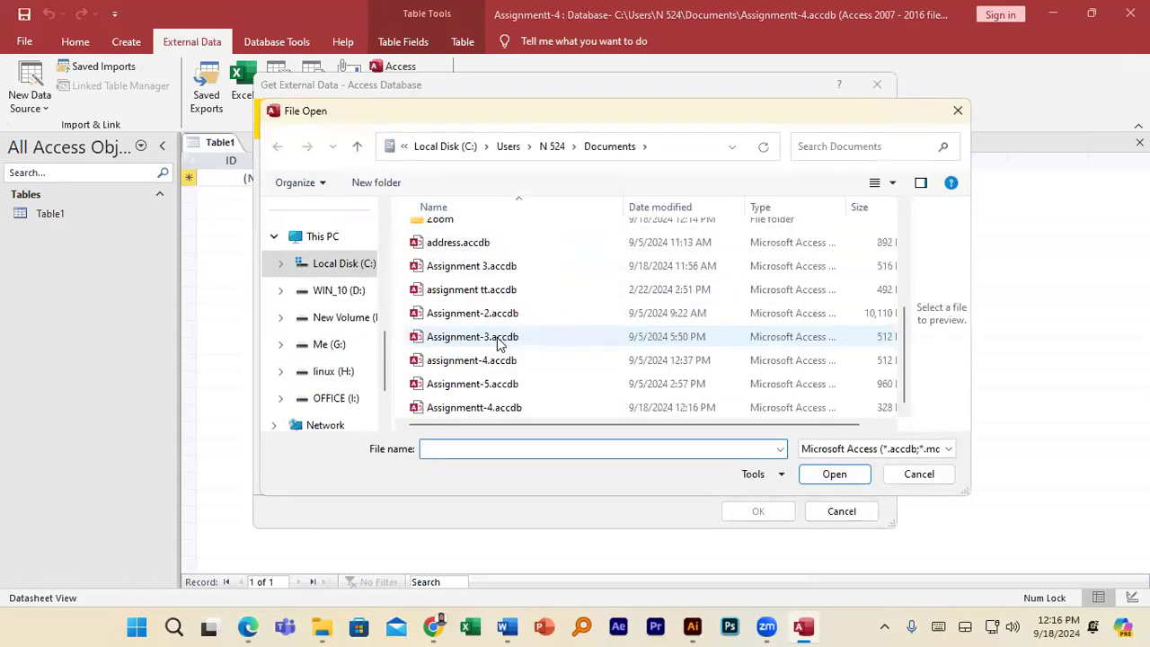
click(496, 340)
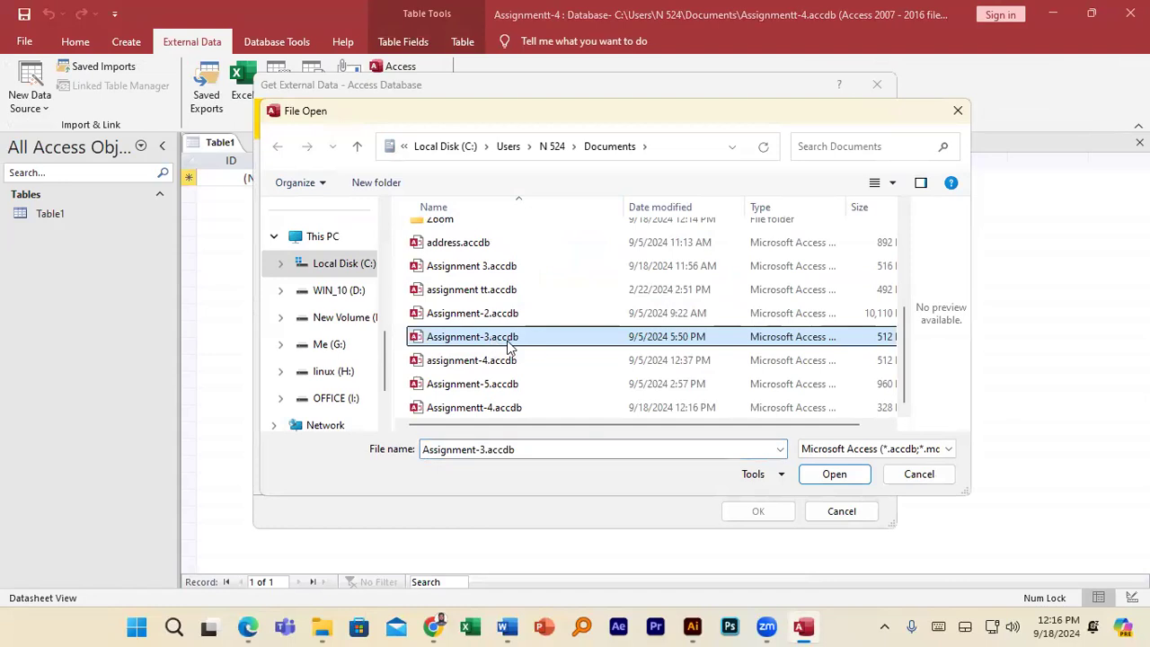
click(836, 476)
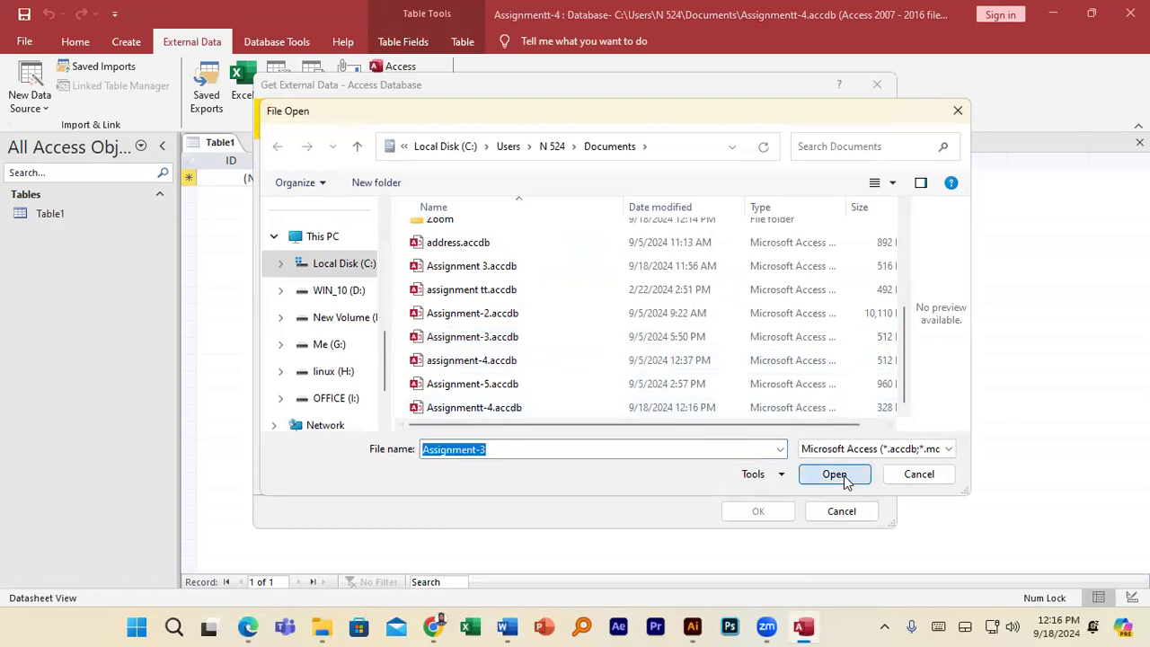
click(757, 511)
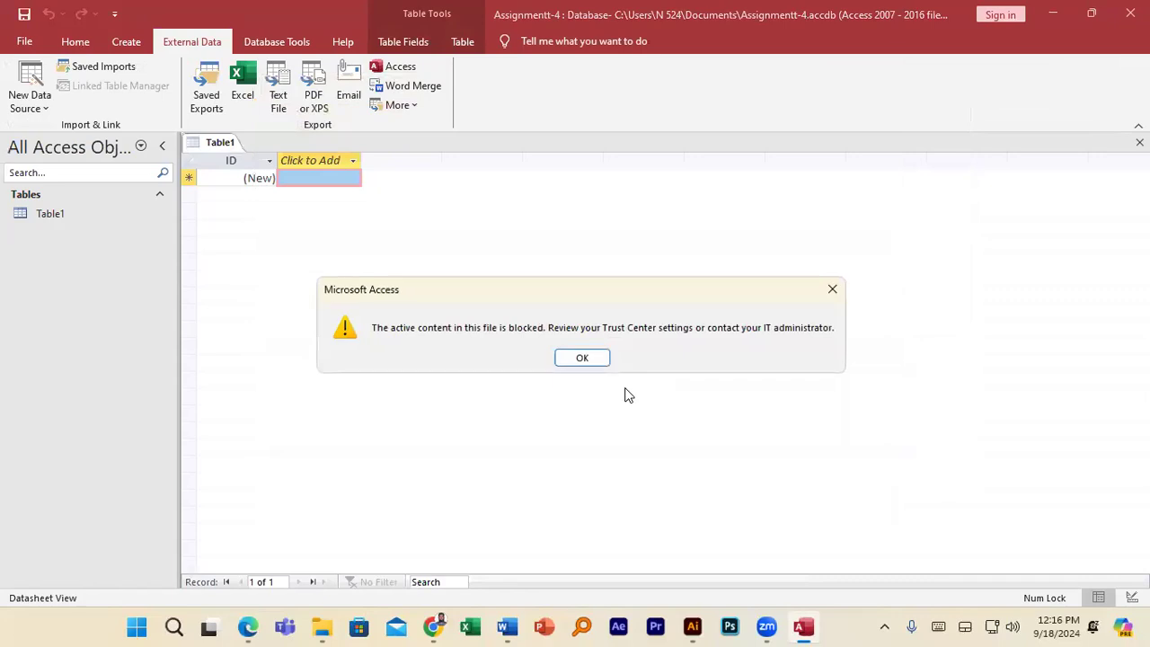
click(583, 359)
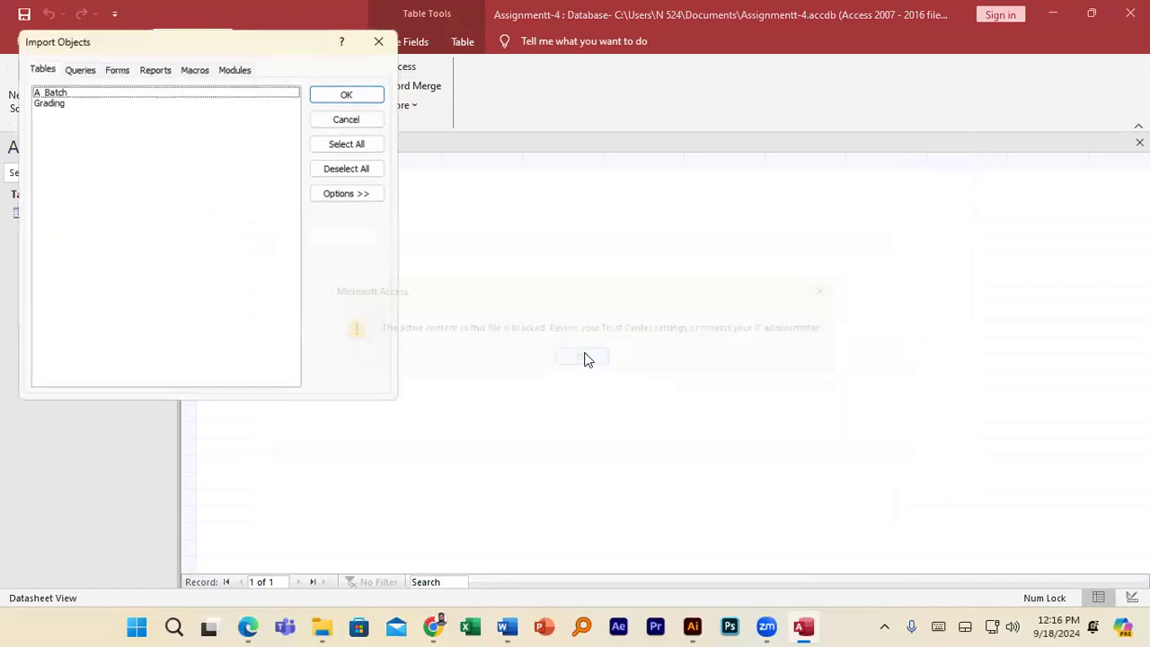
Import the Grading table without saving the import steps, and open it.
click(57, 102)
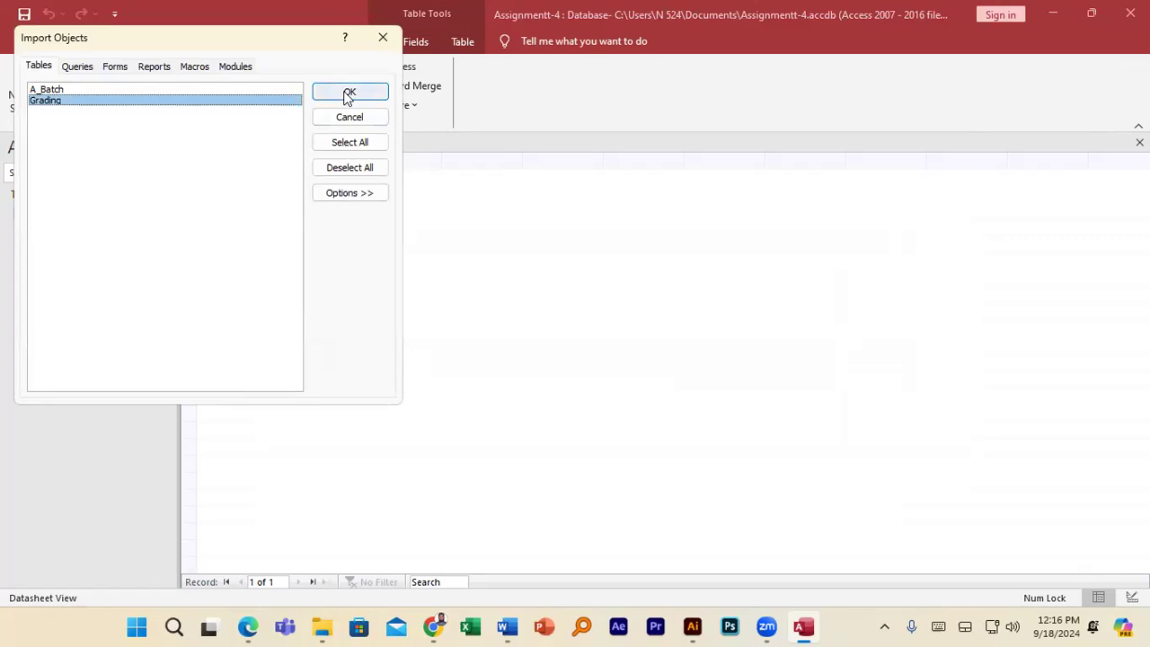
click(347, 94)
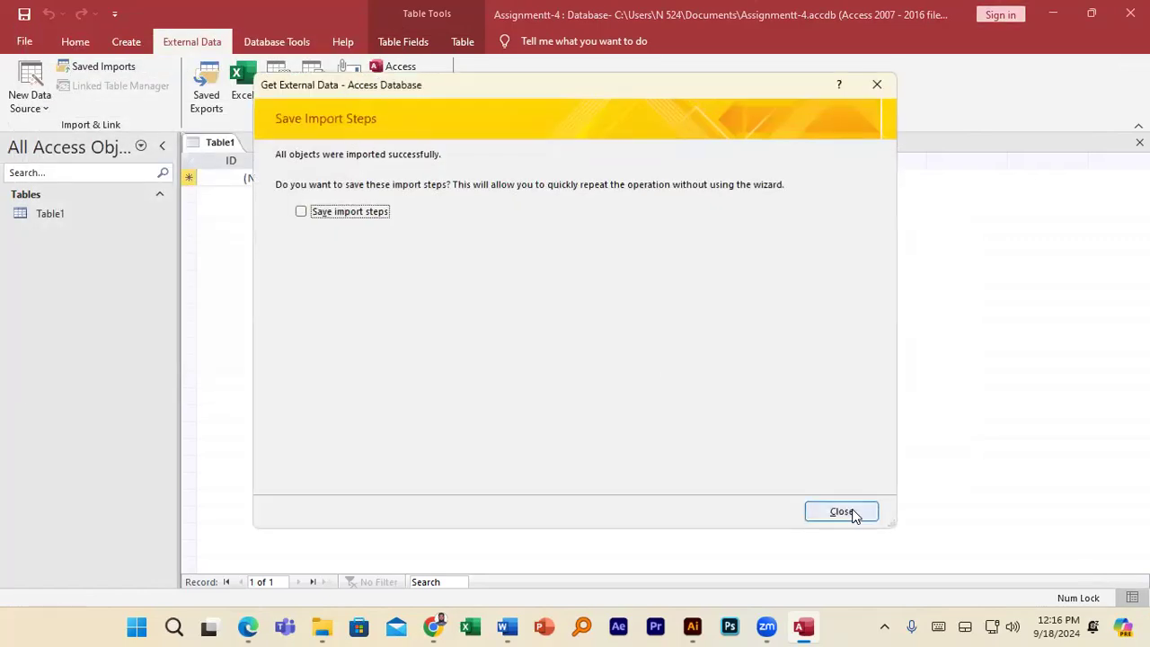
click(842, 511)
double_click(77, 215)
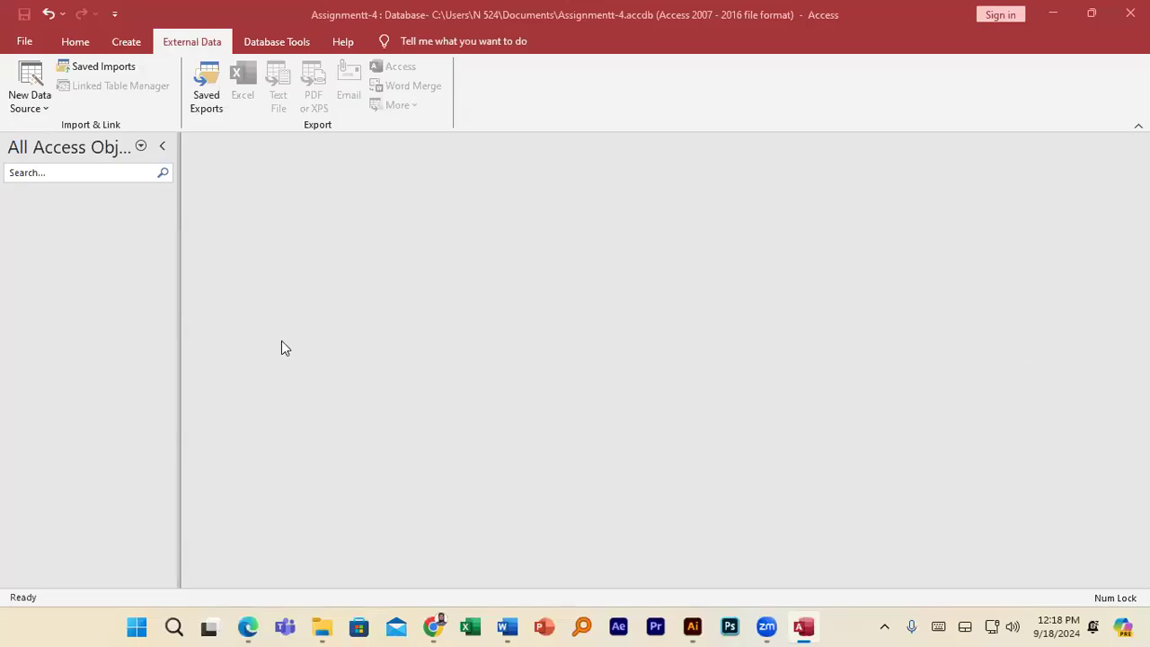
Start an import from an Access database, using Assignment 3.accdb in the Documents folder as the source.
click(32, 97)
mouse_move(130, 171)
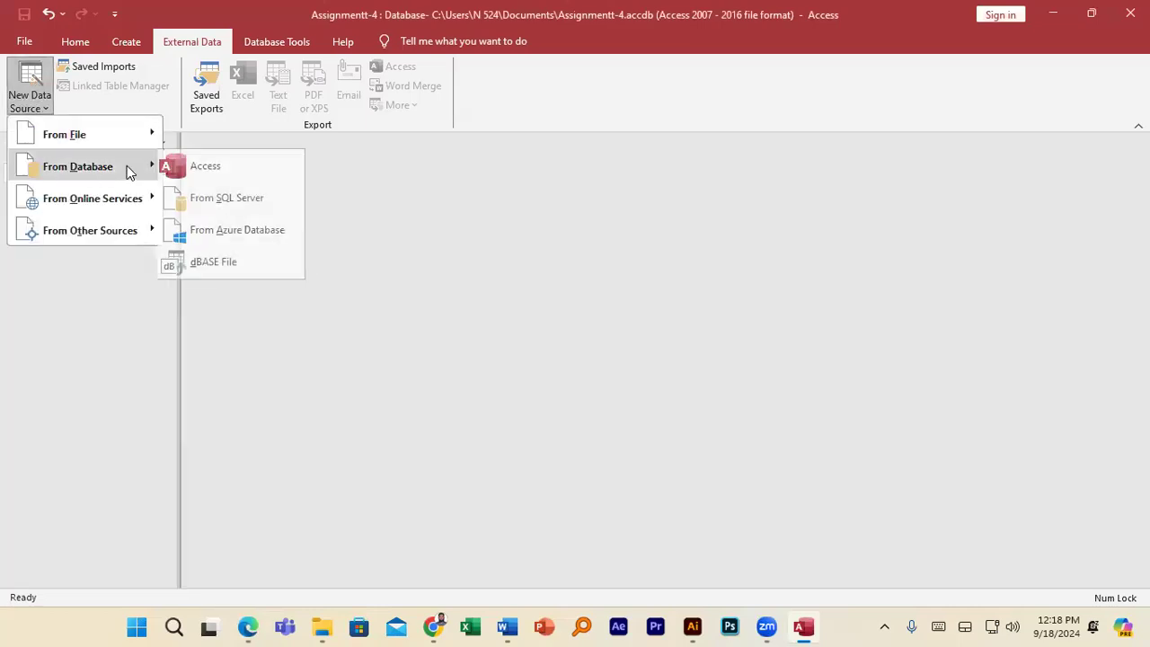
click(233, 166)
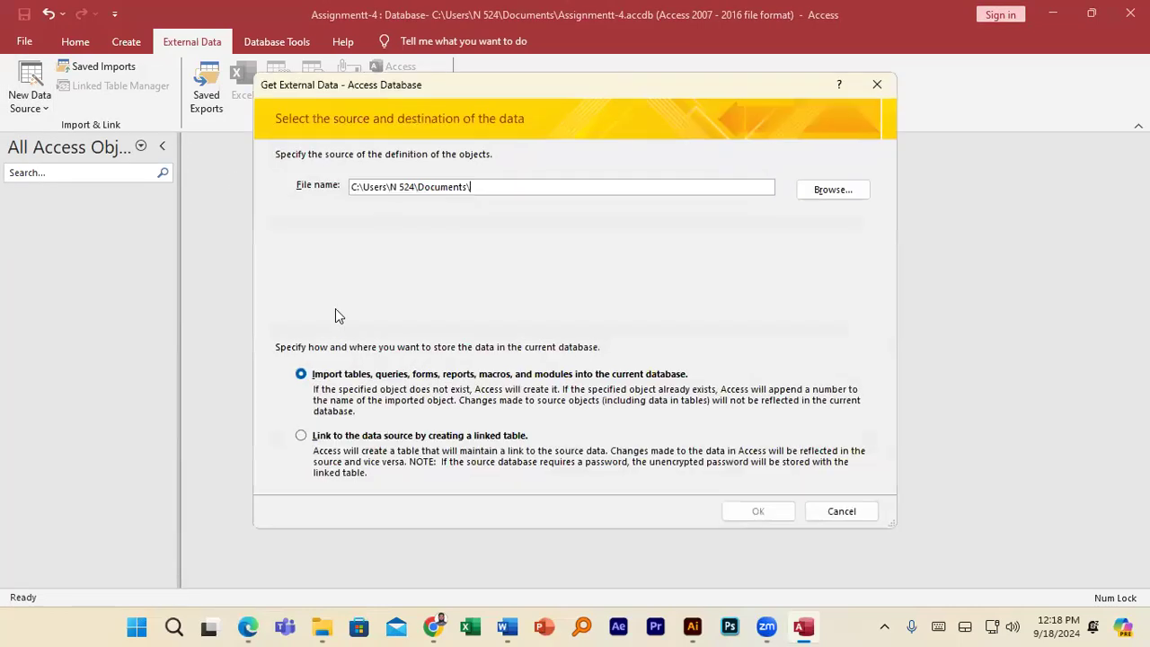
click(833, 194)
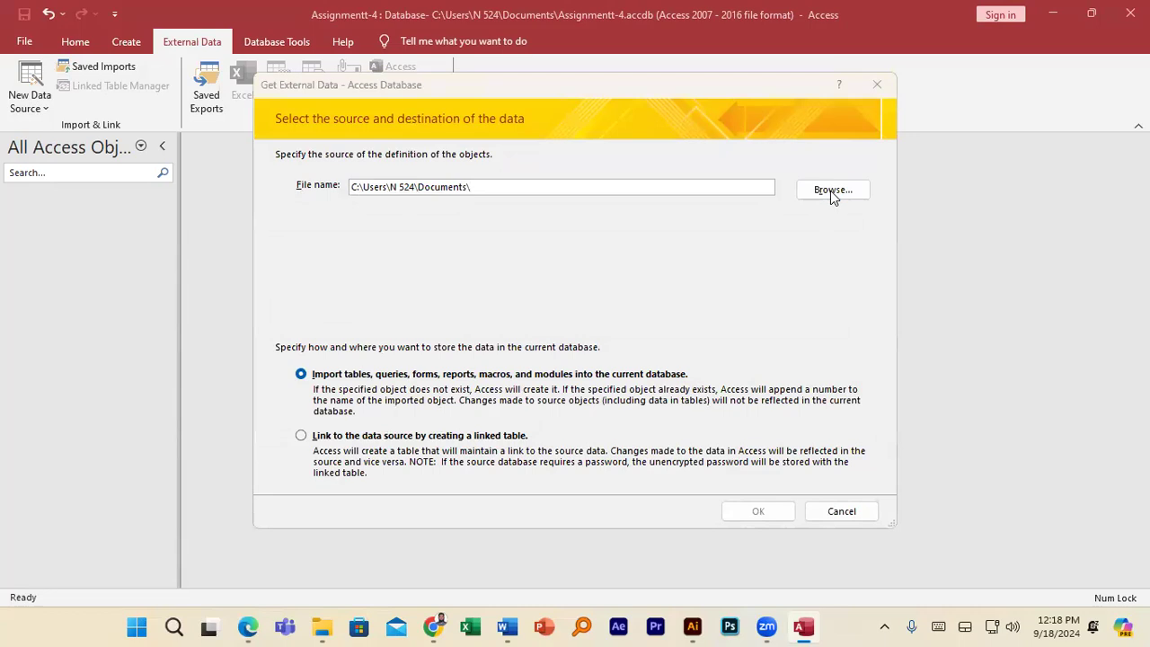
scroll(462, 352, down, 2)
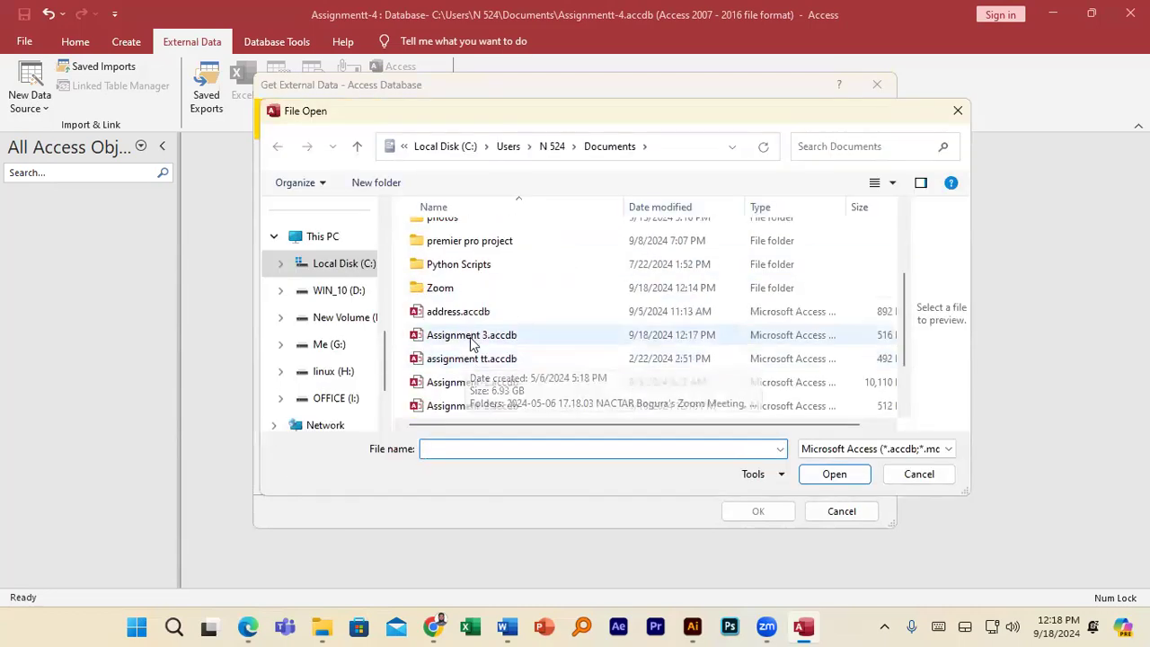
click(472, 342)
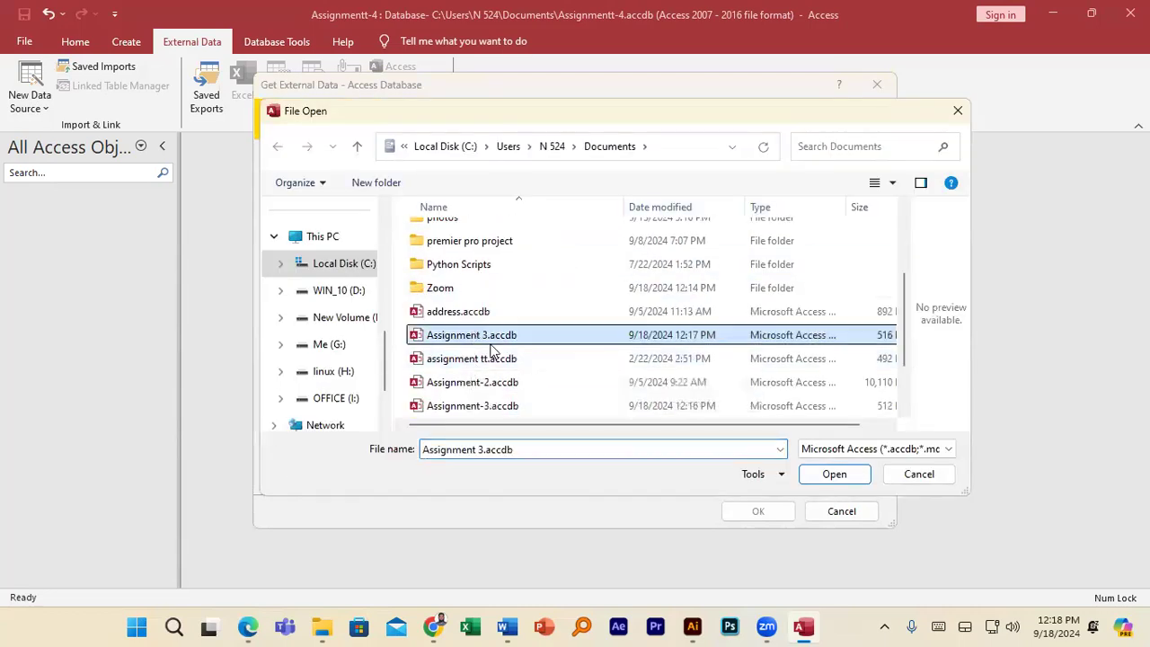
click(835, 477)
click(764, 502)
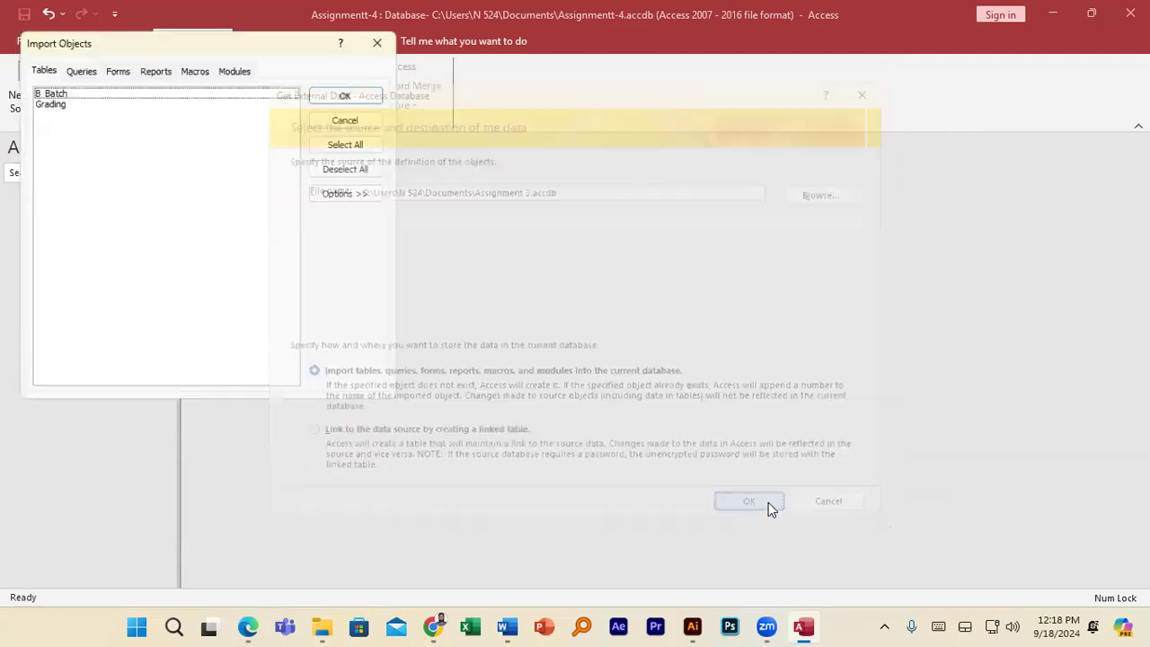
Import only the Grading table without saving the import steps, and open the imported table.
click(161, 100)
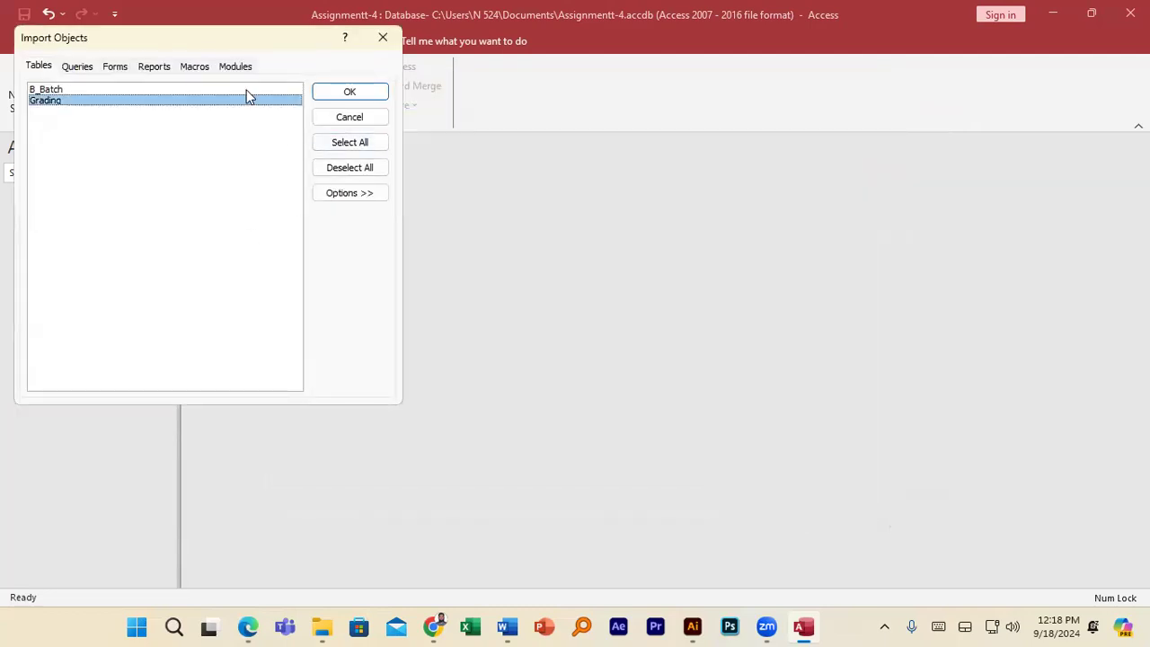
click(329, 94)
click(852, 512)
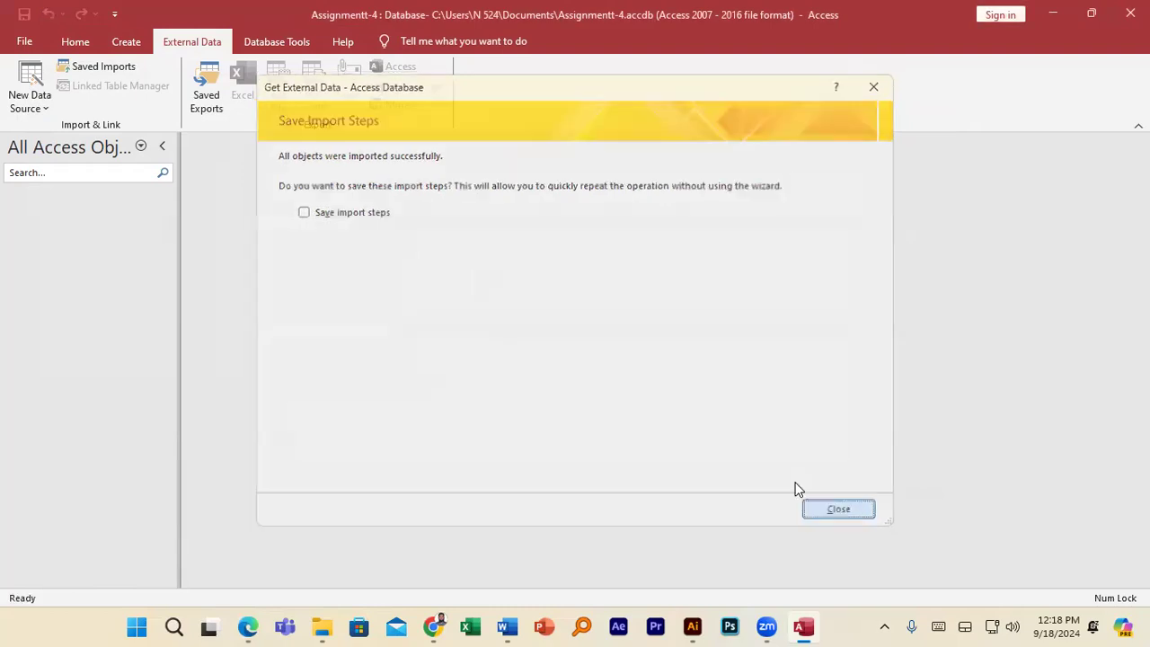
click(108, 196)
click(101, 196)
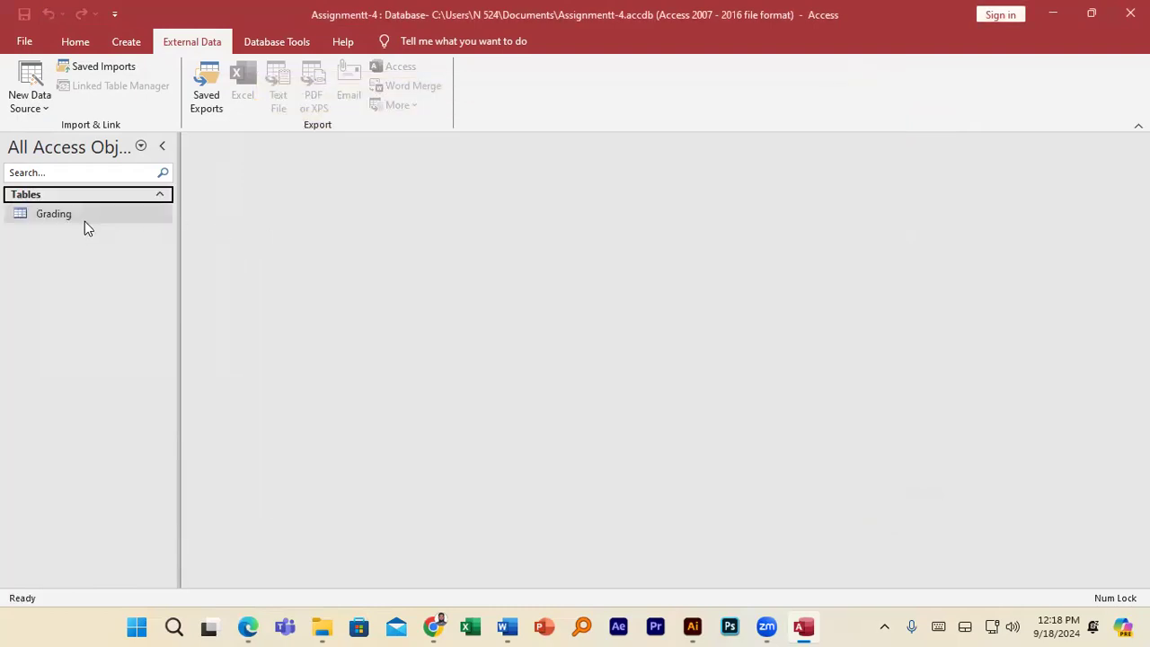
double_click(85, 221)
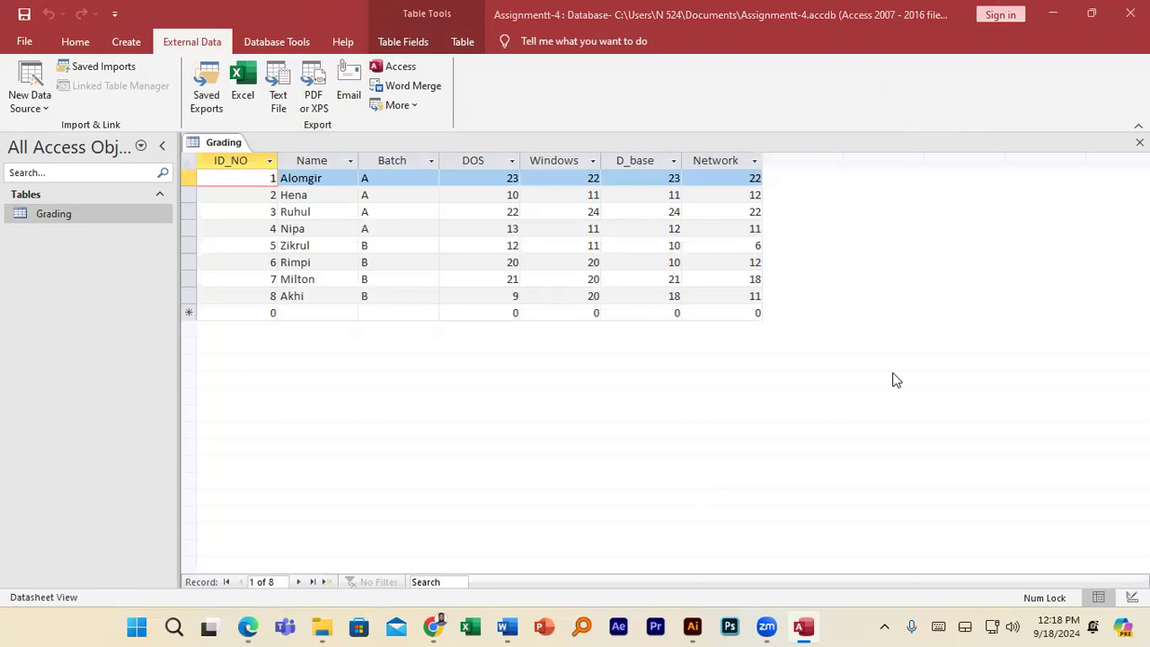
Check the required columns in TT assignment.pdf in Edge, and return to Access to show the Grading table in Design view.
key(alt+Tab)
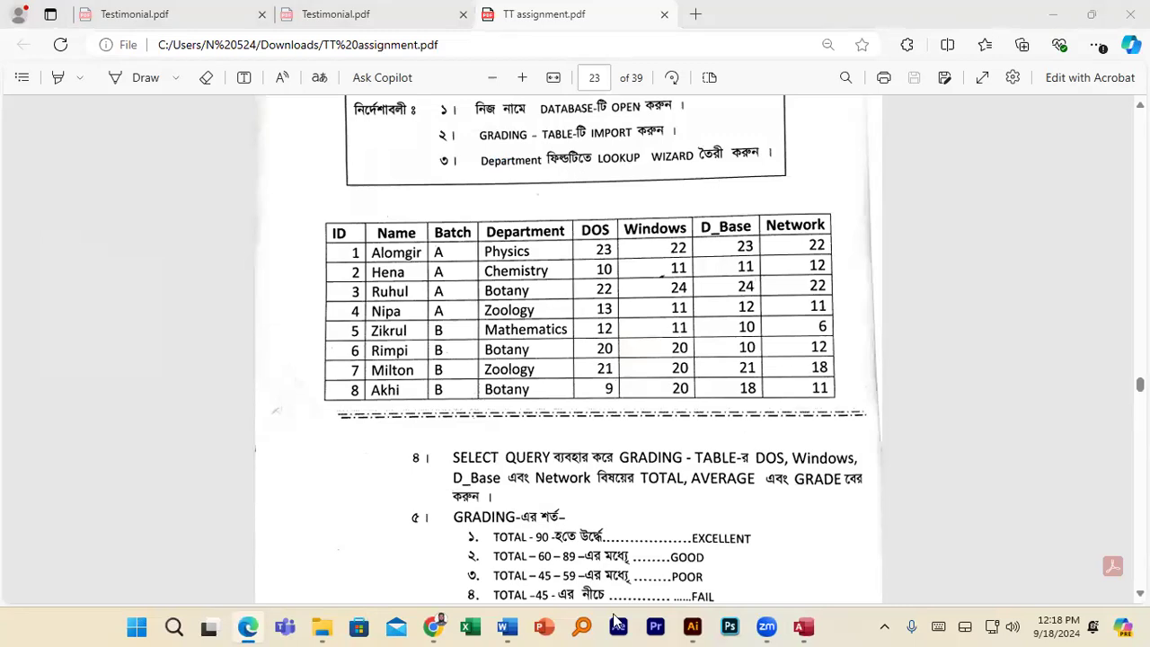
click(804, 626)
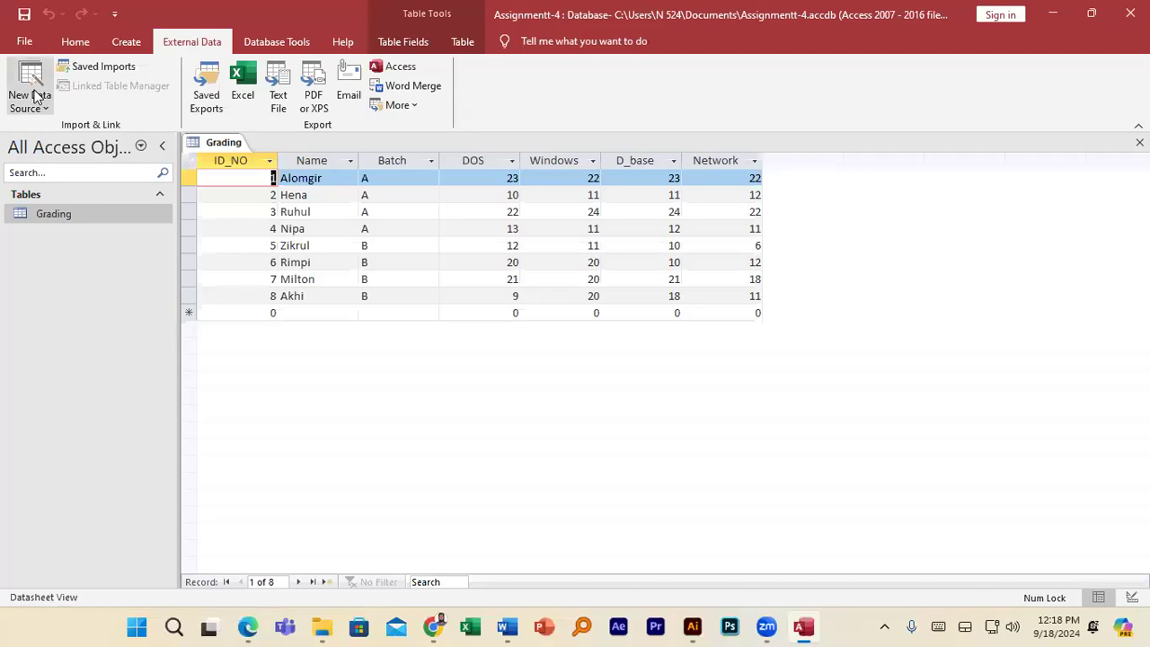
click(76, 41)
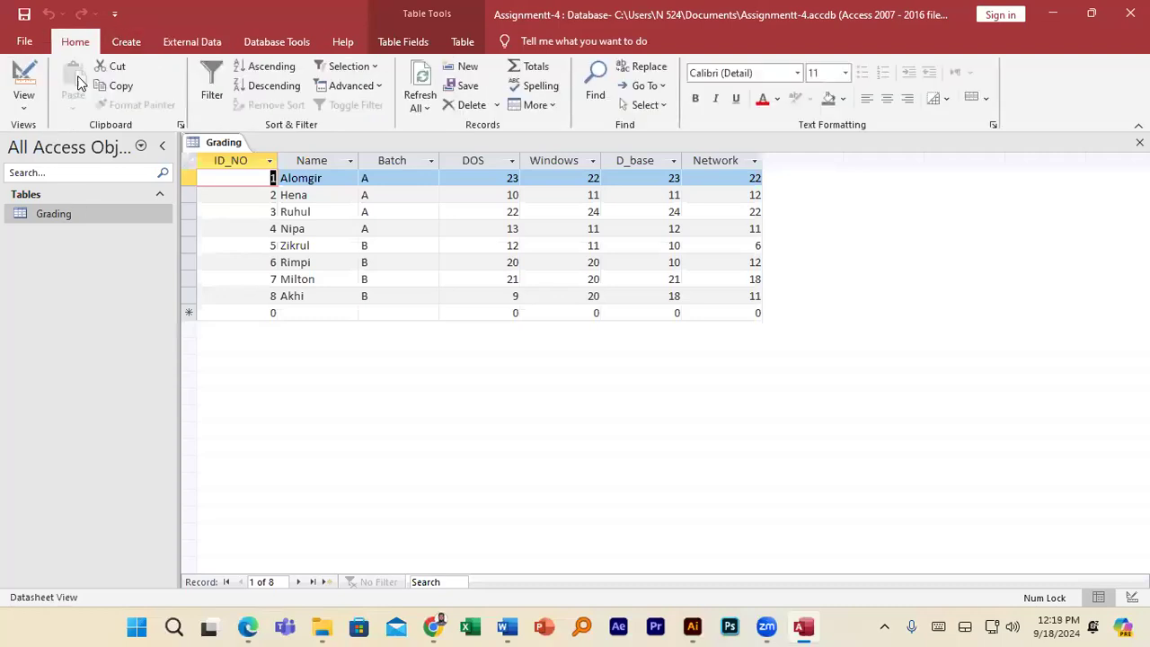
click(24, 98)
click(79, 166)
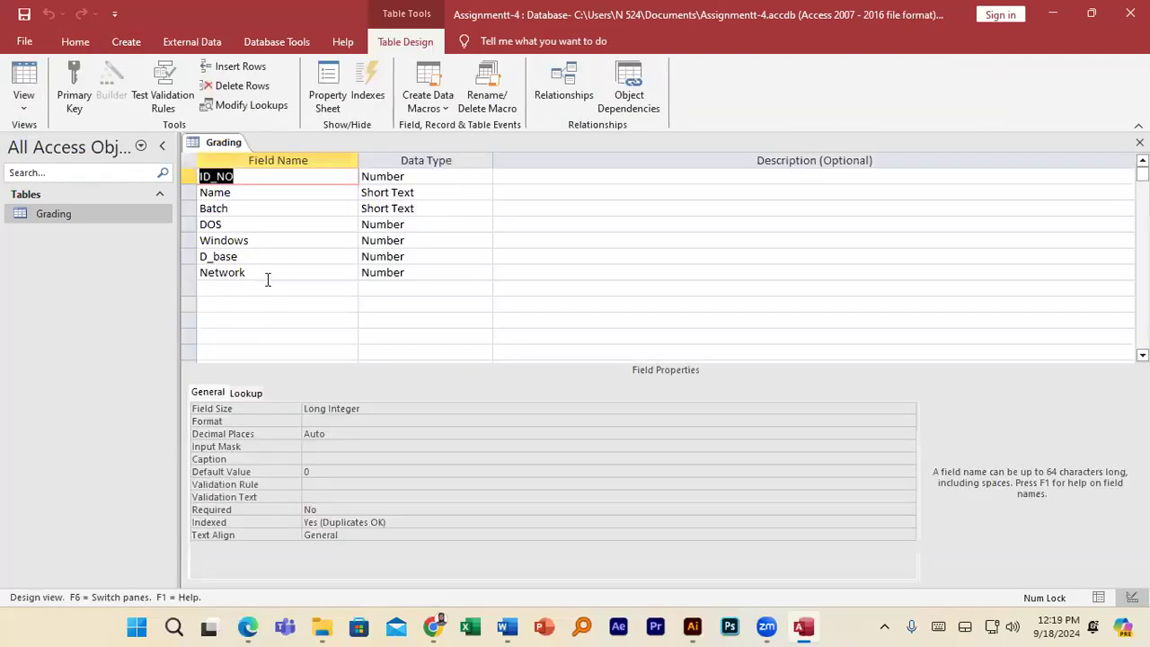
Insert a new field named Department above the DOS field in the Grading table.
click(186, 224)
right_click(188, 224)
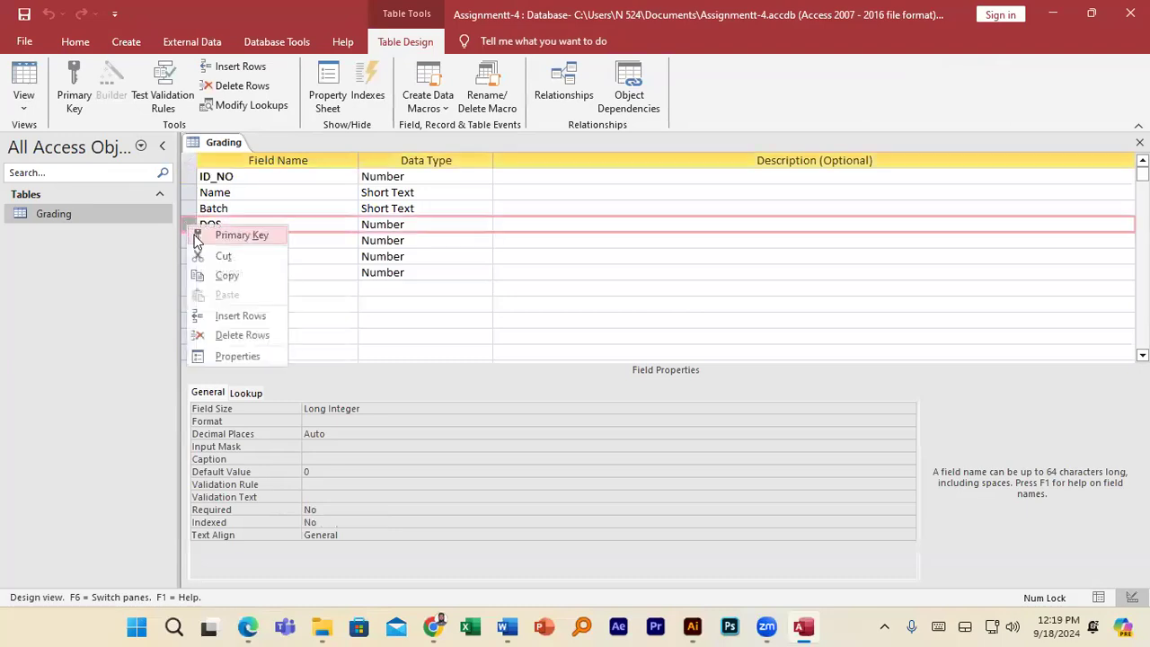
click(240, 316)
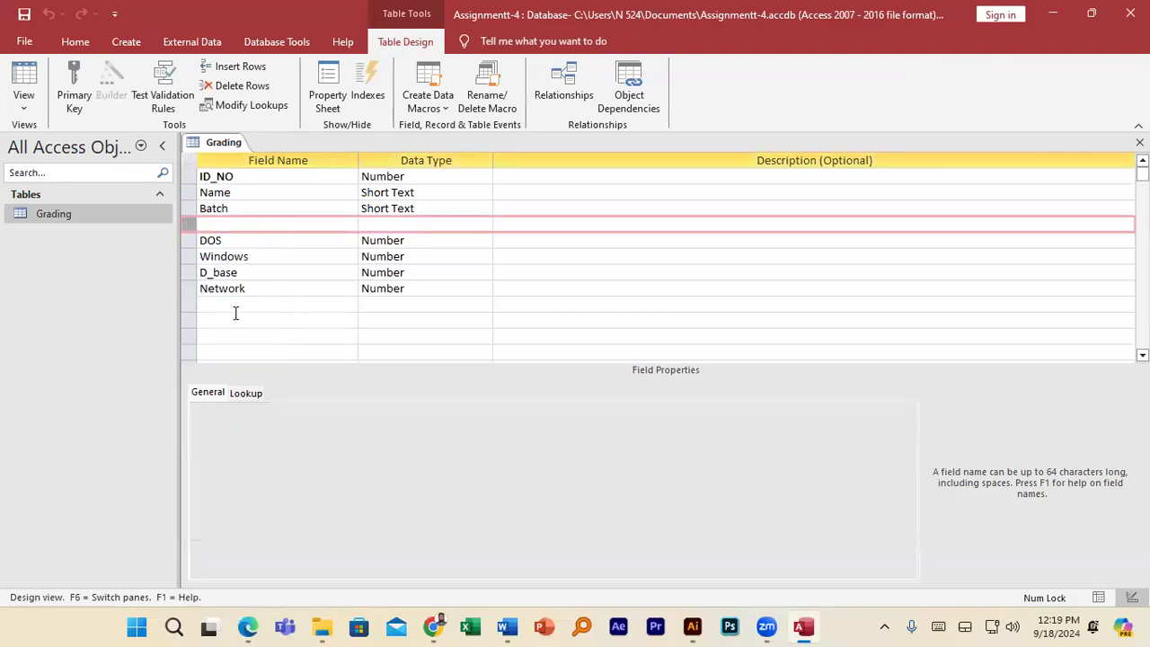
click(227, 223)
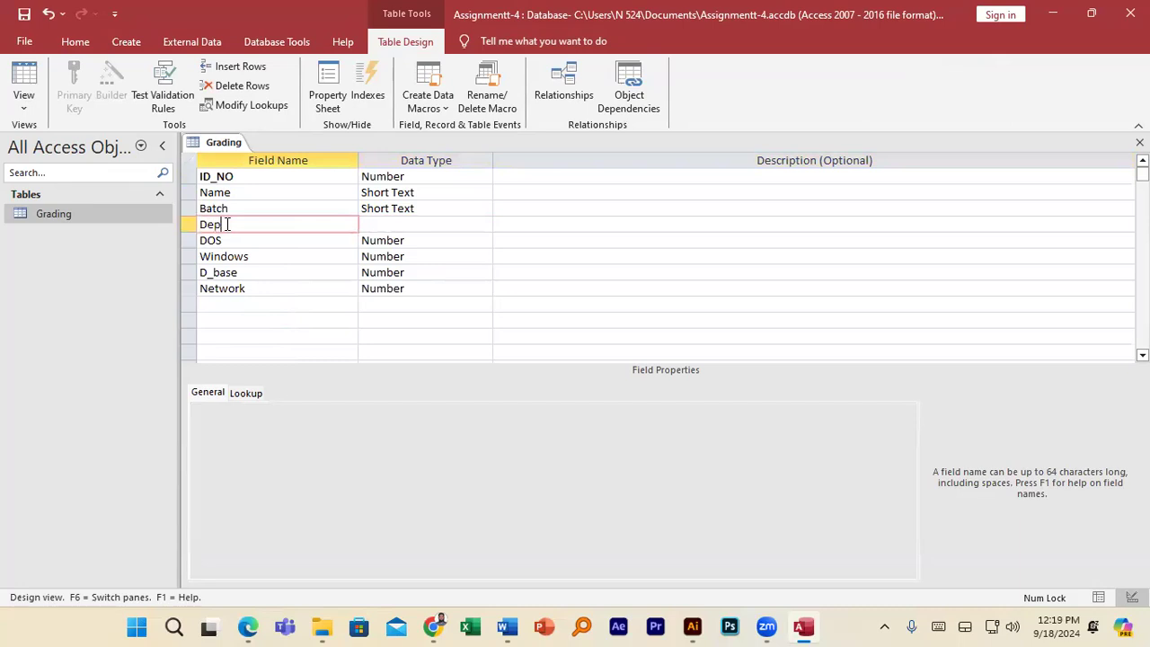
text(Departme)
Start the Lookup Wizard for the Department field and choose to type in the lookup values.
click(418, 225)
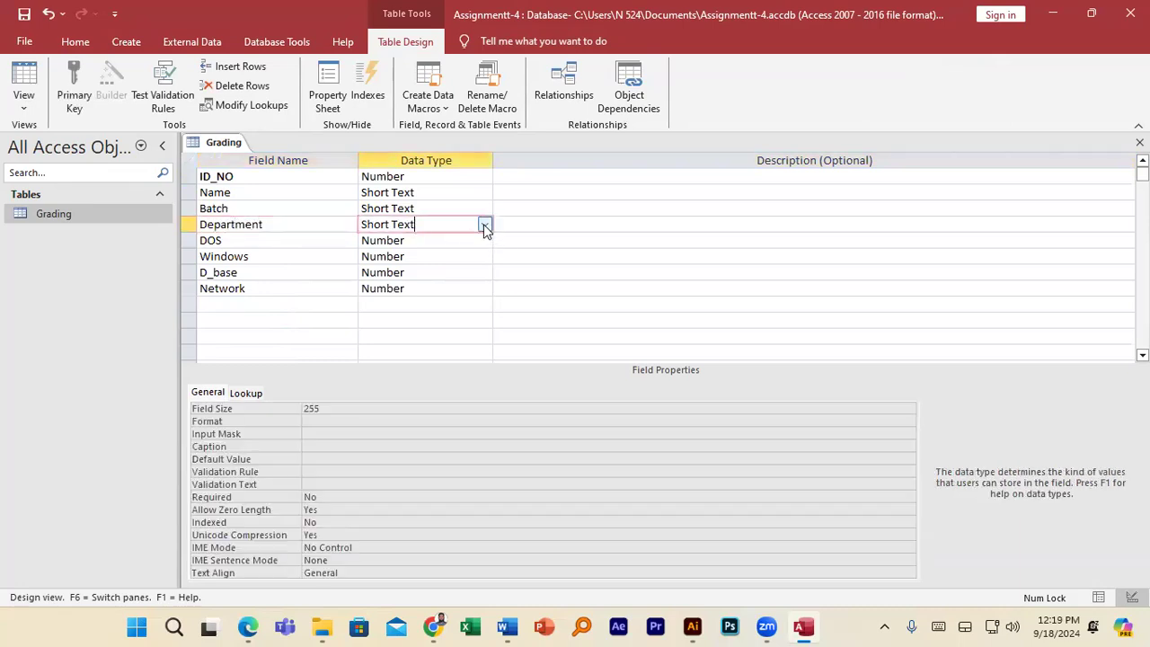
click(484, 224)
click(404, 449)
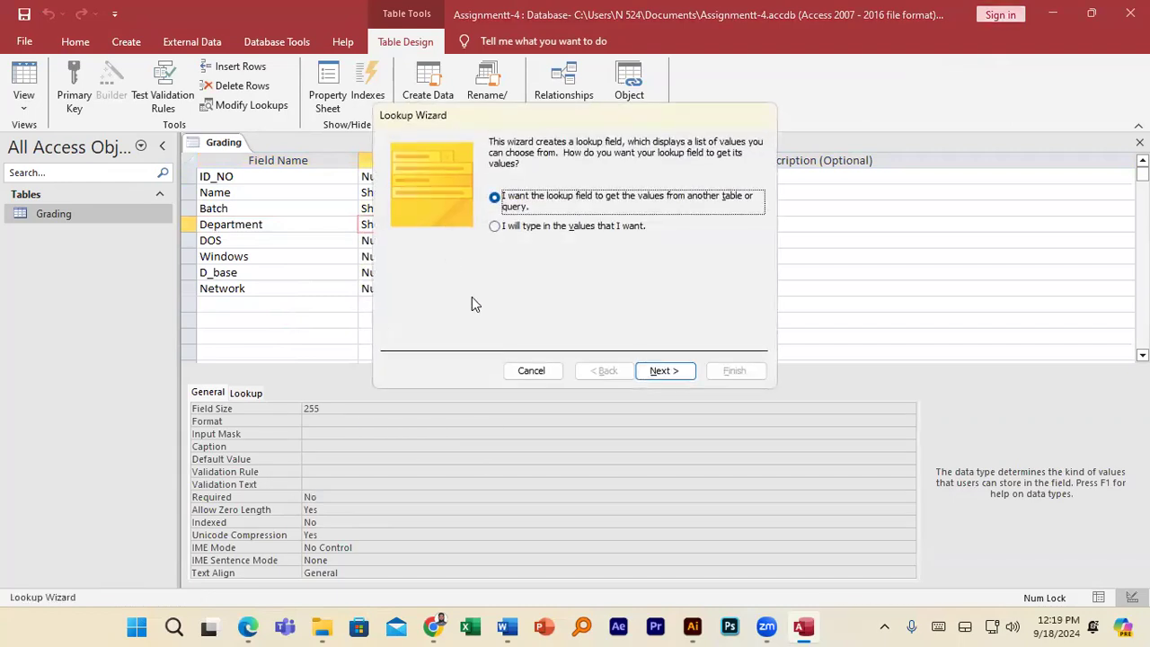
click(586, 231)
click(662, 370)
Enter Physics, Chemistry, Botany, Zoology and Mathematics as lookup values in one column and finish the wizard with the label Department.
click(419, 243)
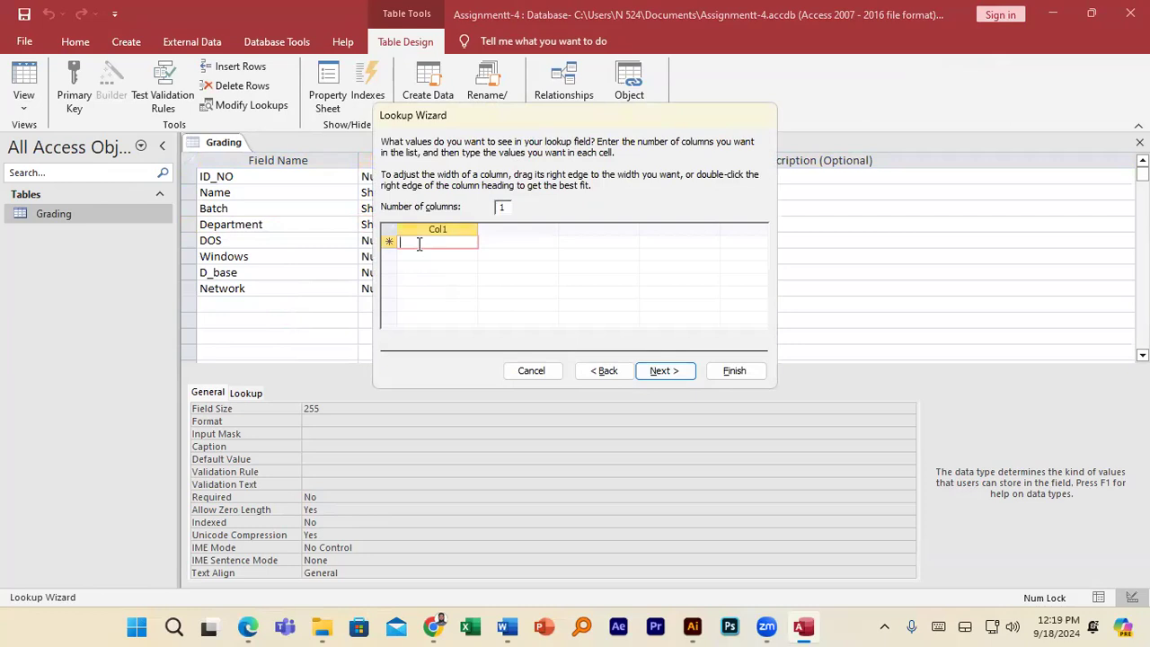
text(Physics)
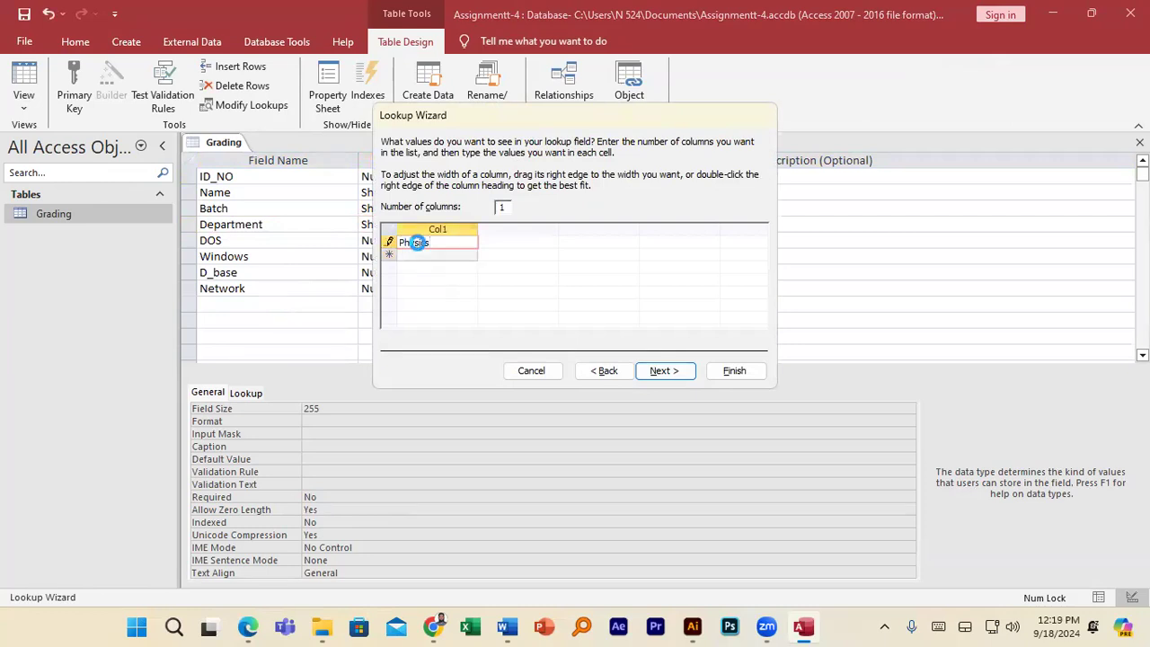
key(alt+n)
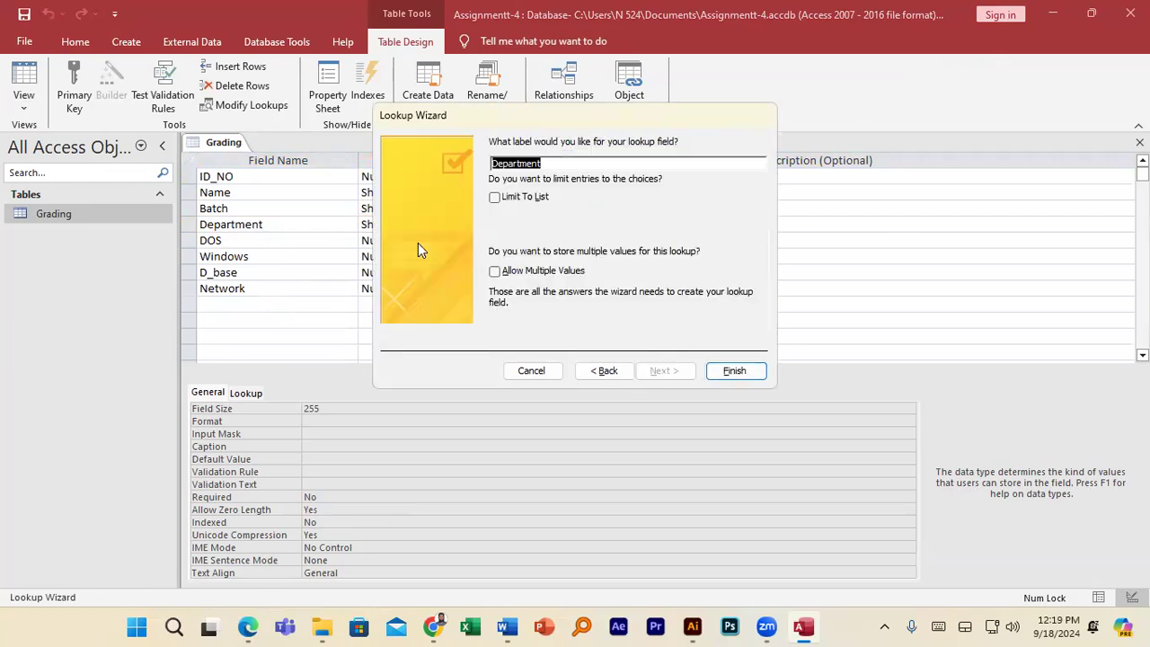
click(605, 370)
click(426, 255)
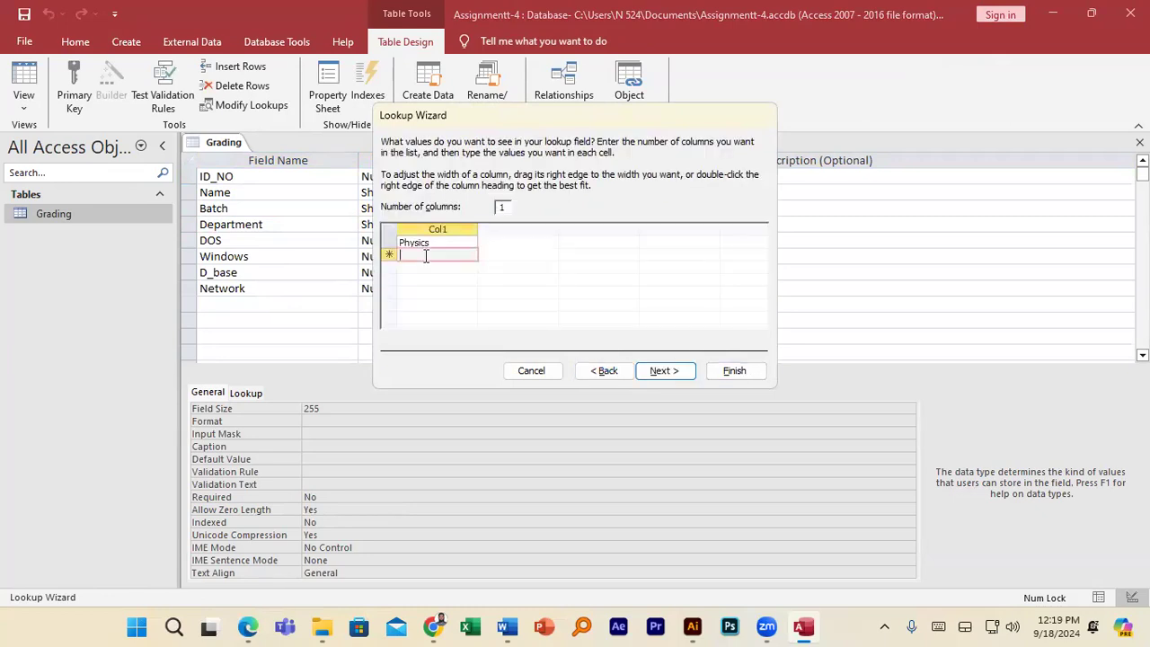
text(Chemistry)
click(410, 269)
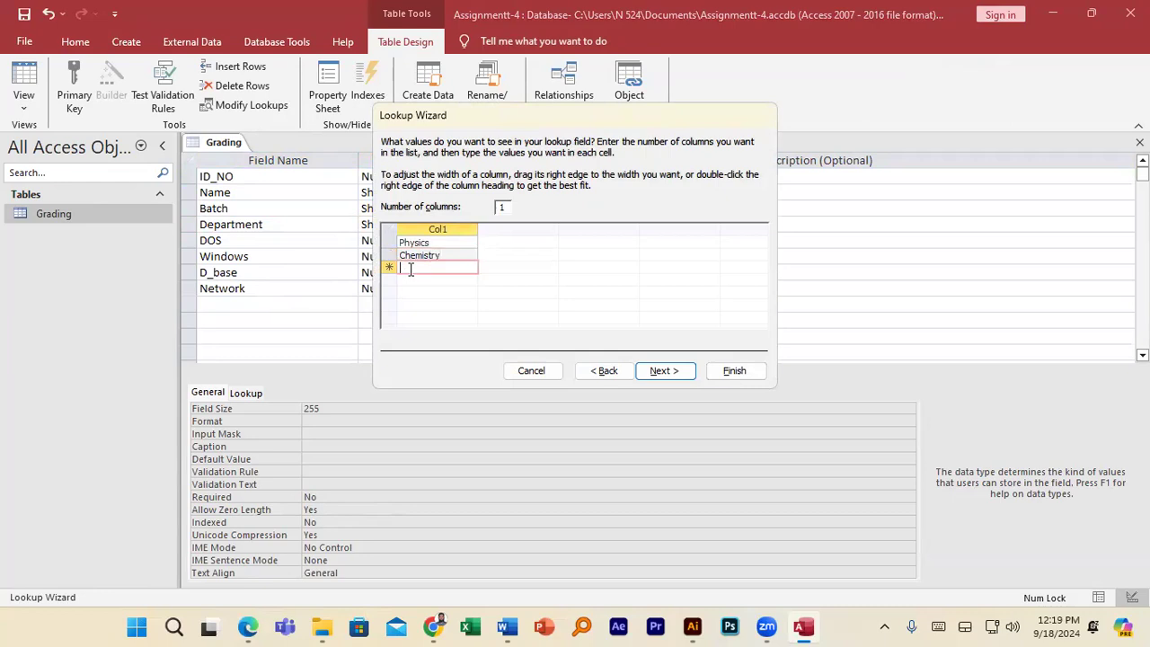
text(Botany)
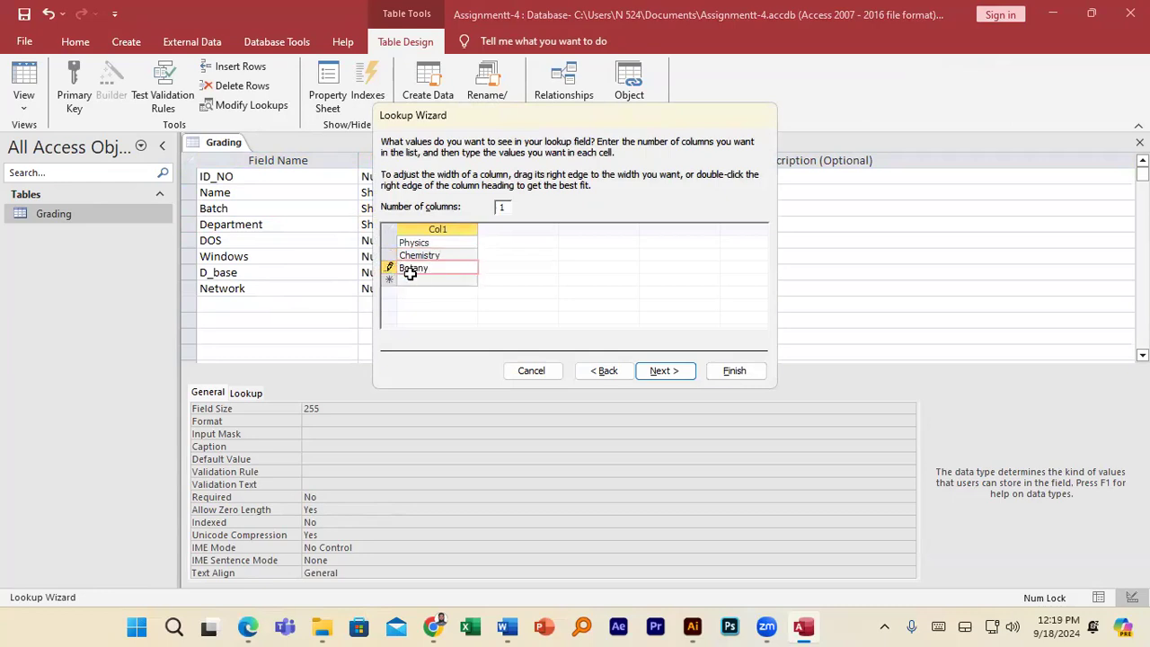
click(417, 282)
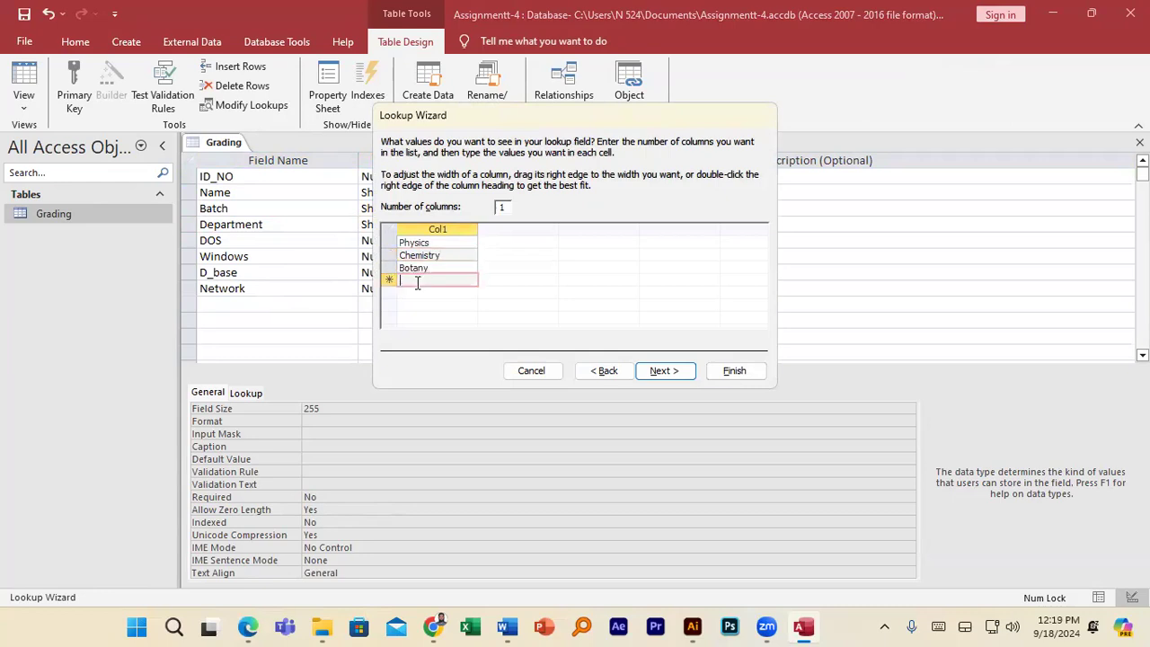
text(oology)
click(406, 293)
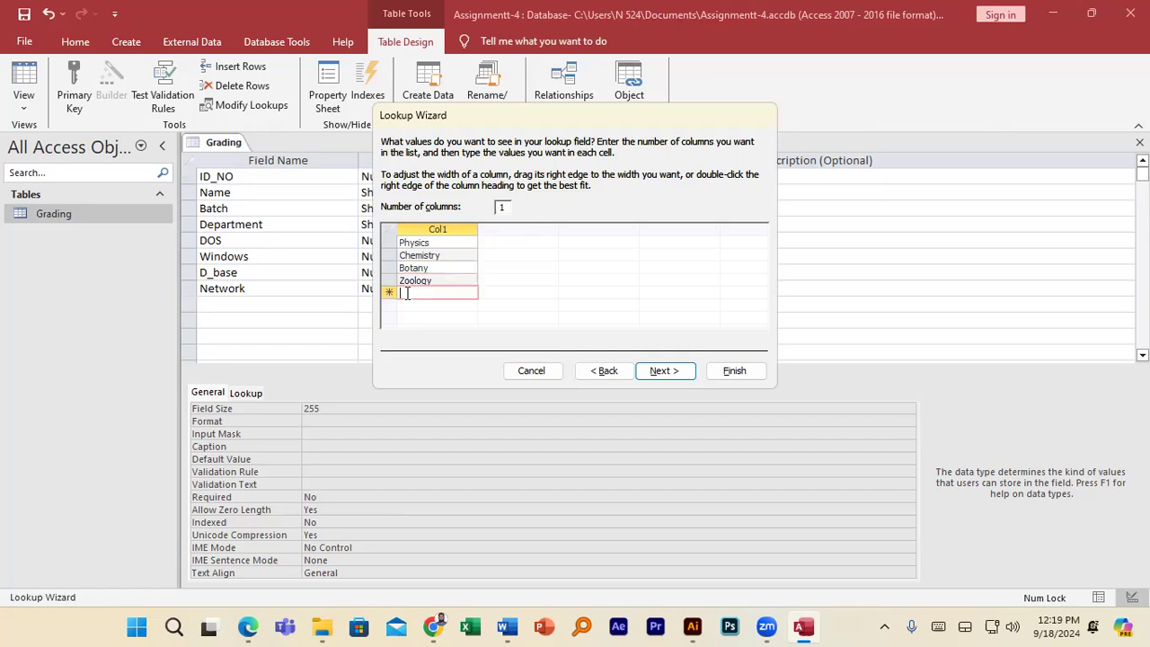
text(Mathematics)
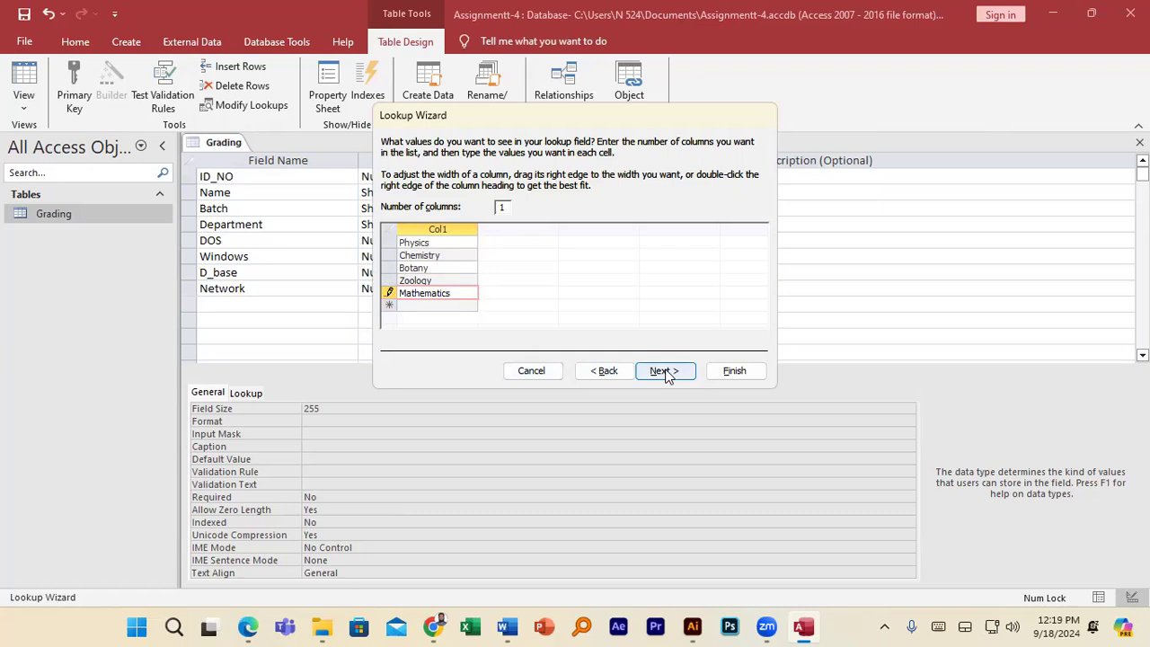
click(663, 370)
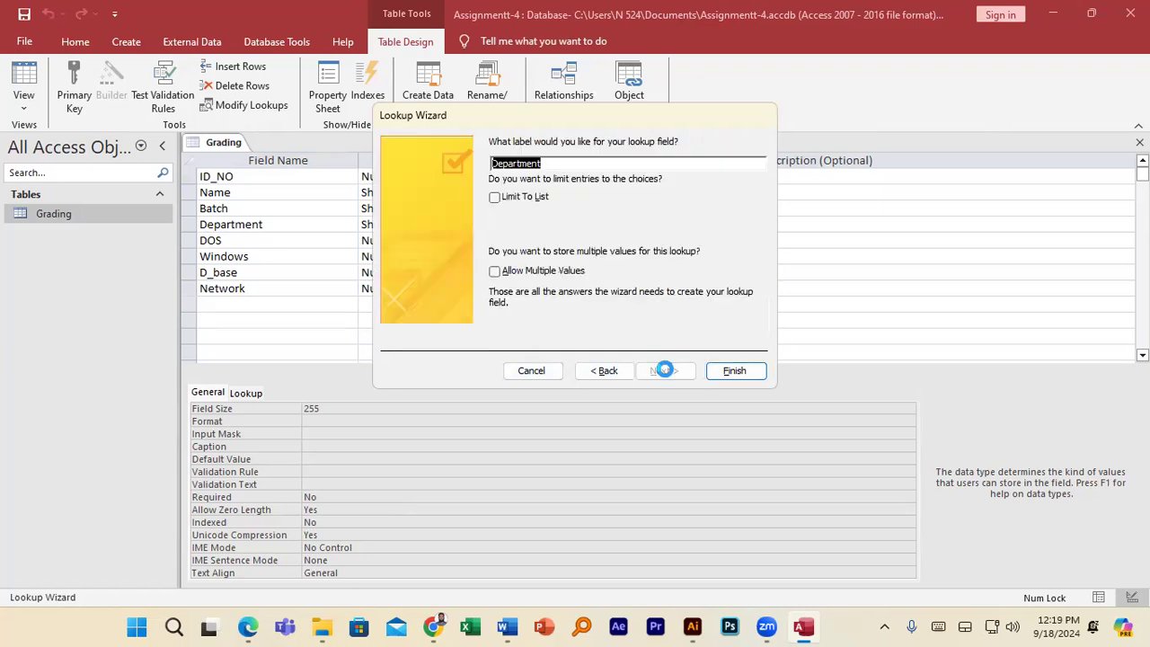
click(727, 369)
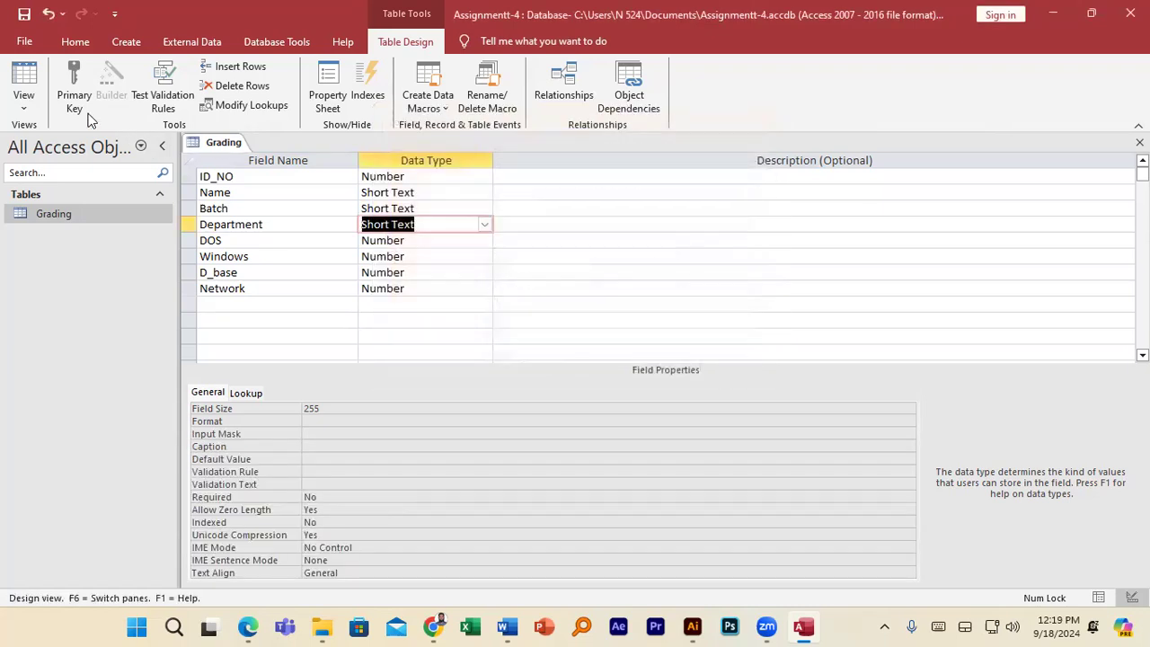
Switch the Grading table to Datasheet view, saving the table's design changes.
click(36, 106)
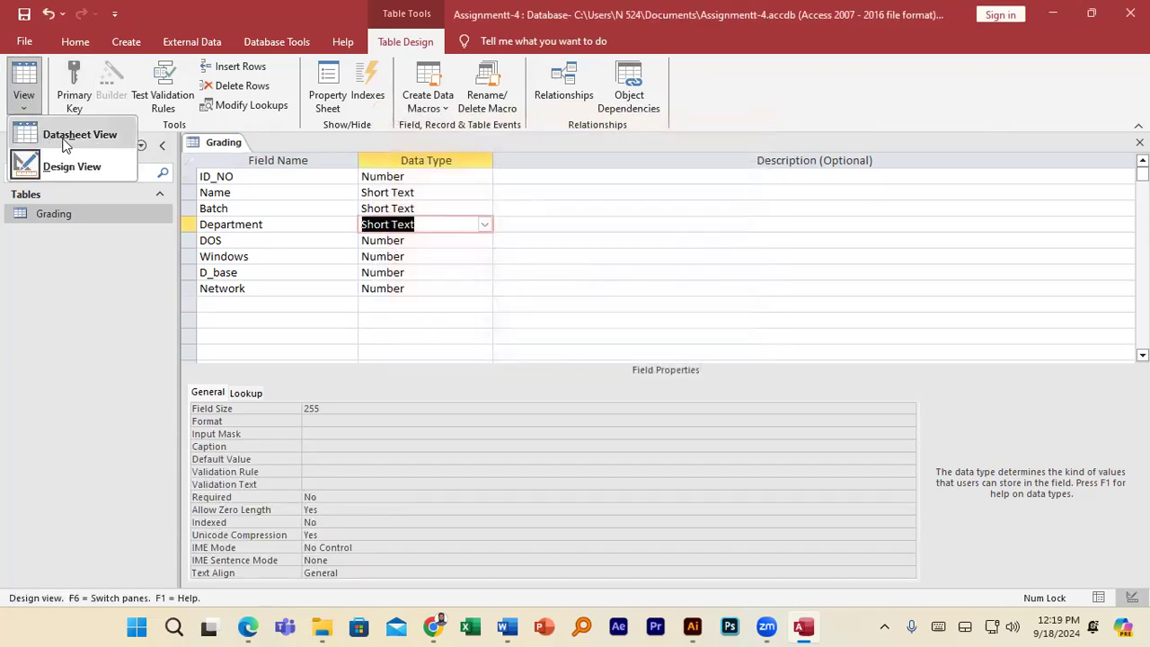
click(72, 137)
click(544, 363)
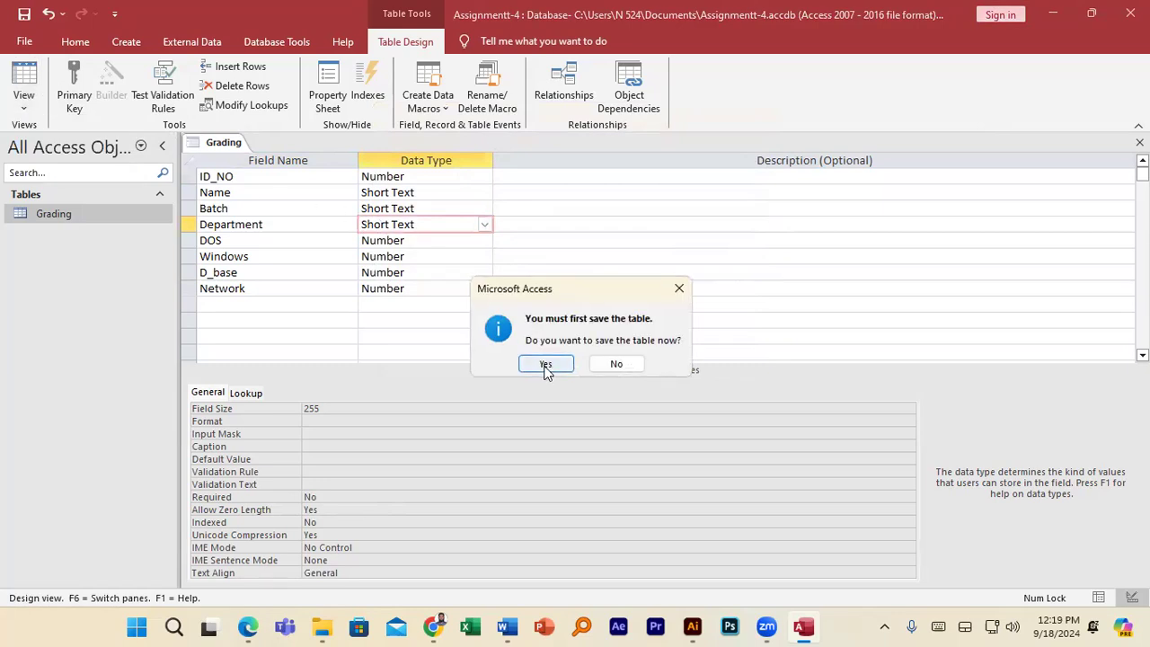
Set the Department to Physics for record 1 and Chemistry for record 2, following the table in the assignment PDF.
click(501, 178)
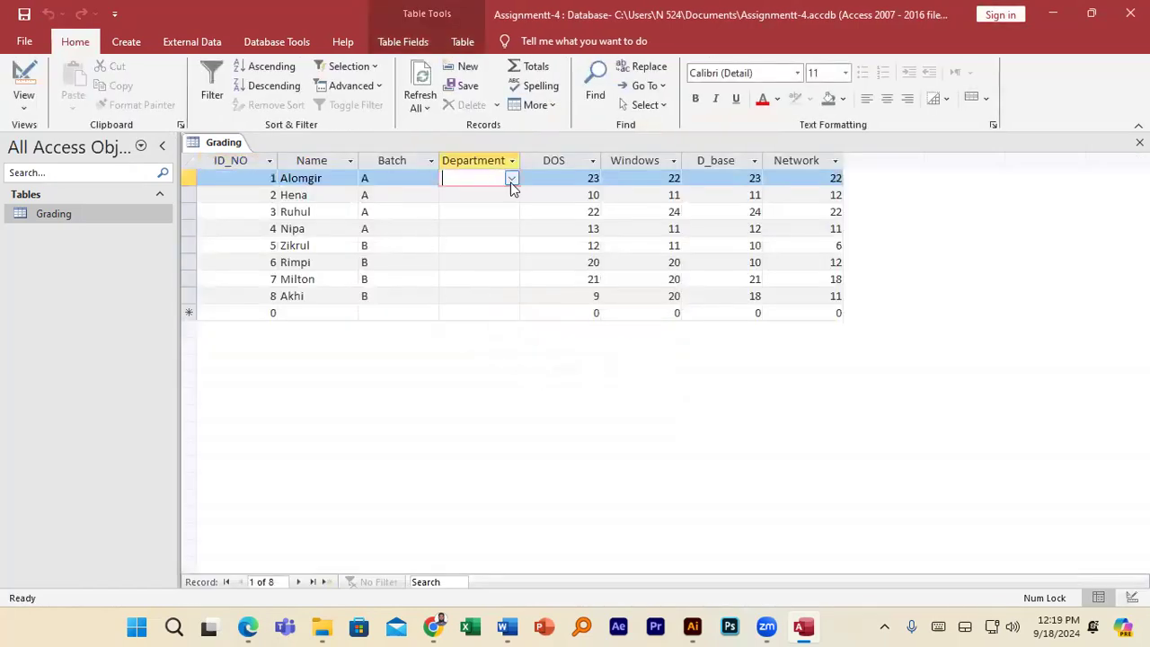
click(511, 179)
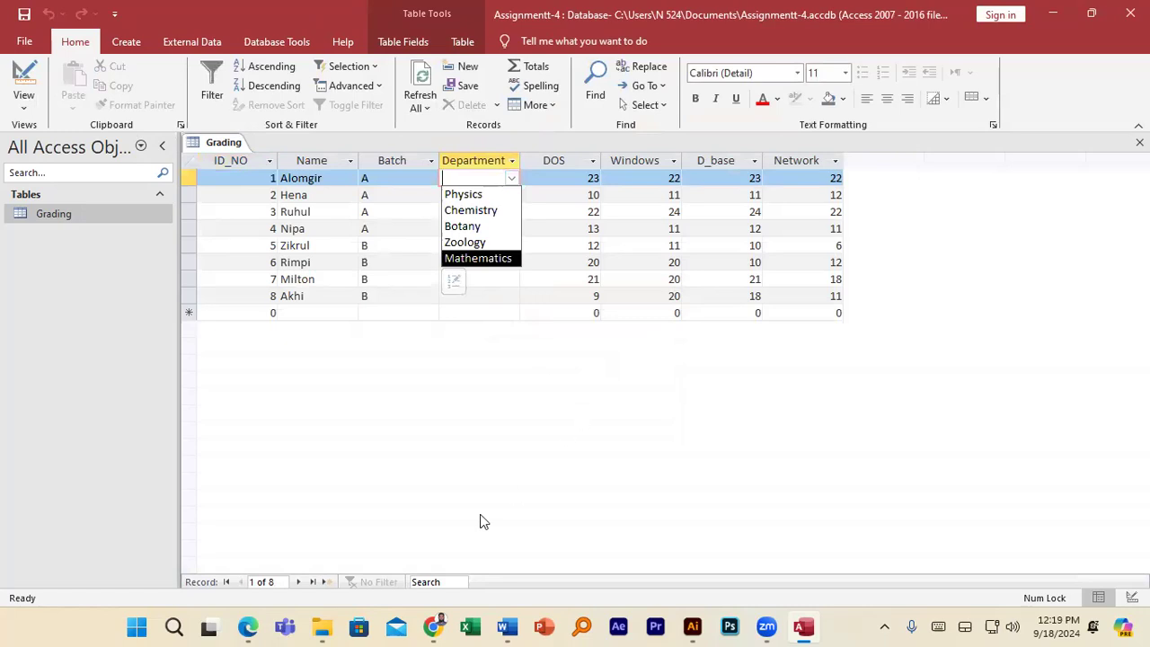
click(248, 627)
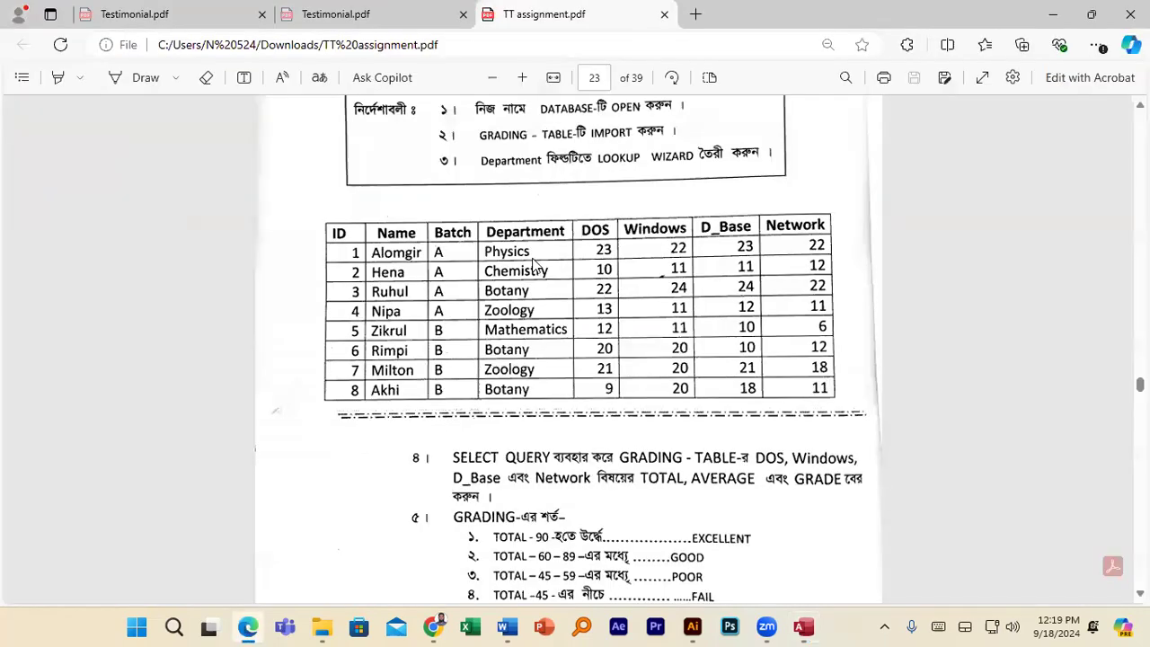
click(804, 626)
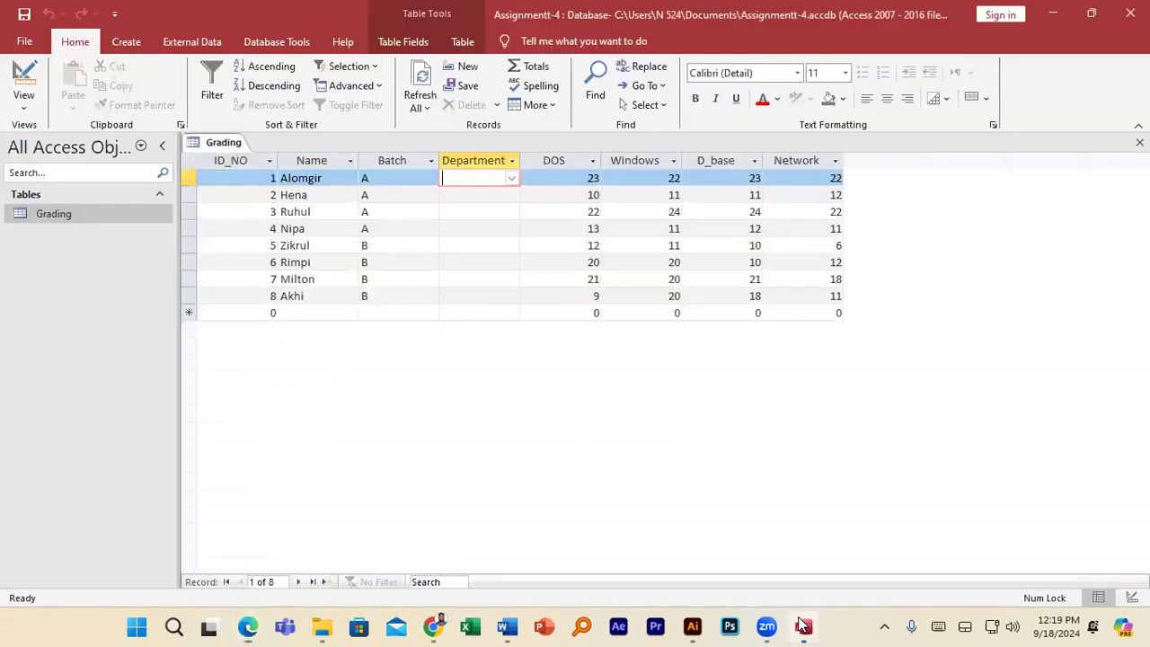
click(511, 177)
click(478, 195)
click(505, 196)
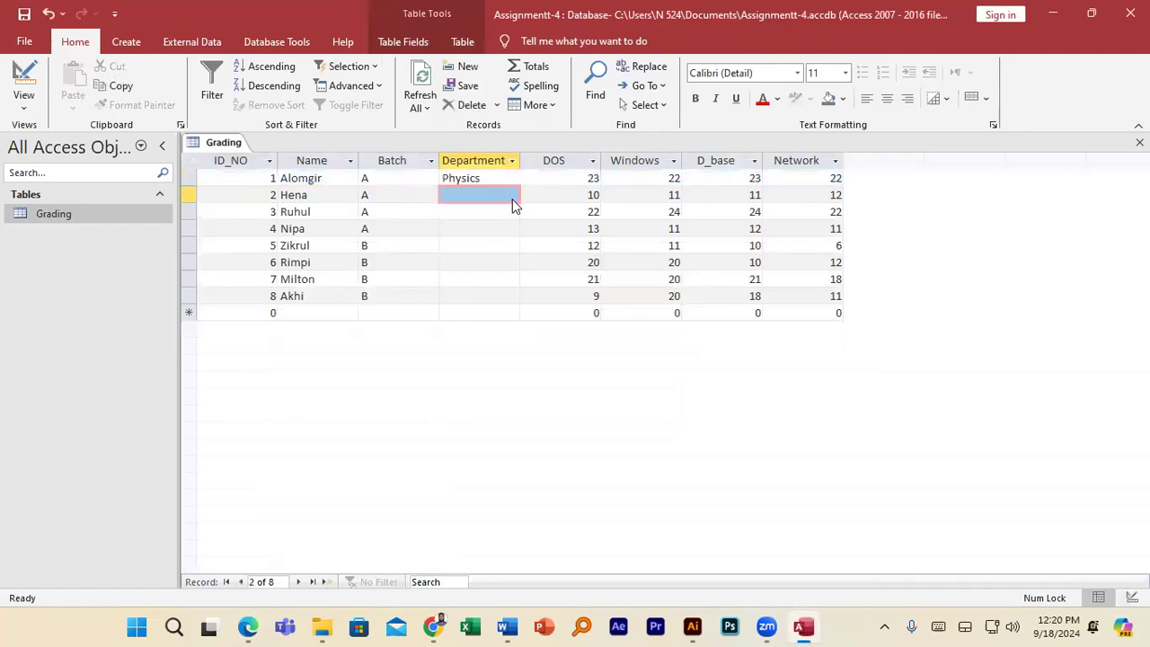
click(511, 195)
click(493, 227)
Set the Department to Botany for record 3 and Zoology for record 4 of the Grading table.
click(488, 212)
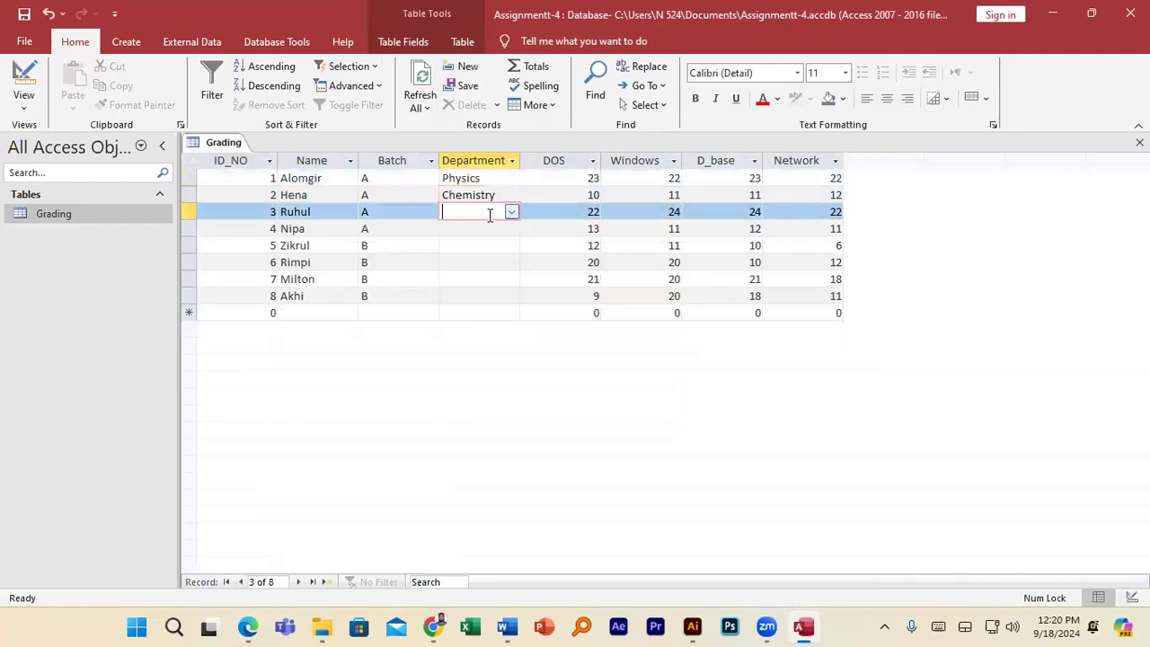
click(511, 212)
click(476, 261)
click(504, 229)
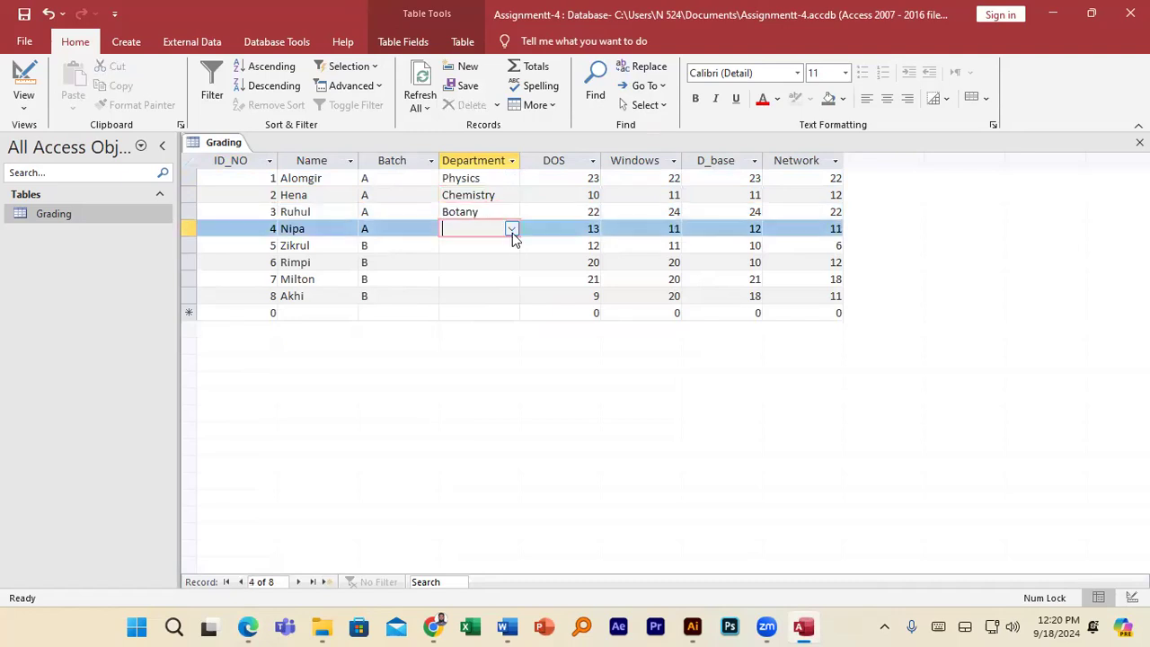
click(511, 229)
click(479, 293)
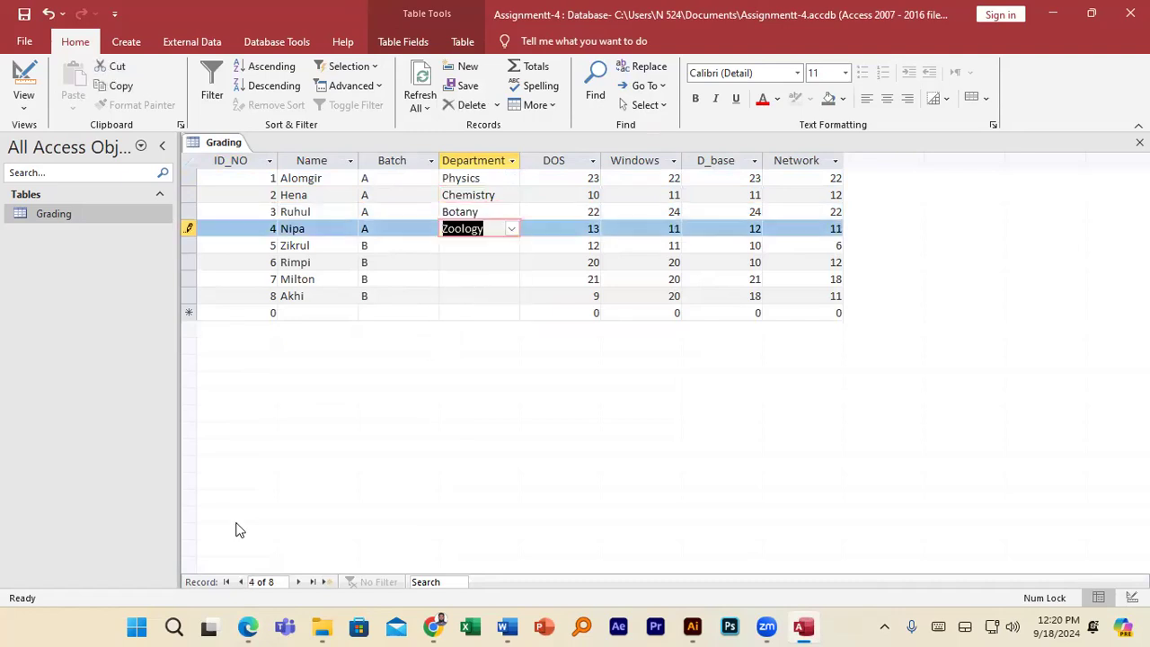
Check the assignment PDF and set the Department to Mathematics for record 5 and Botany for record 6.
click(248, 627)
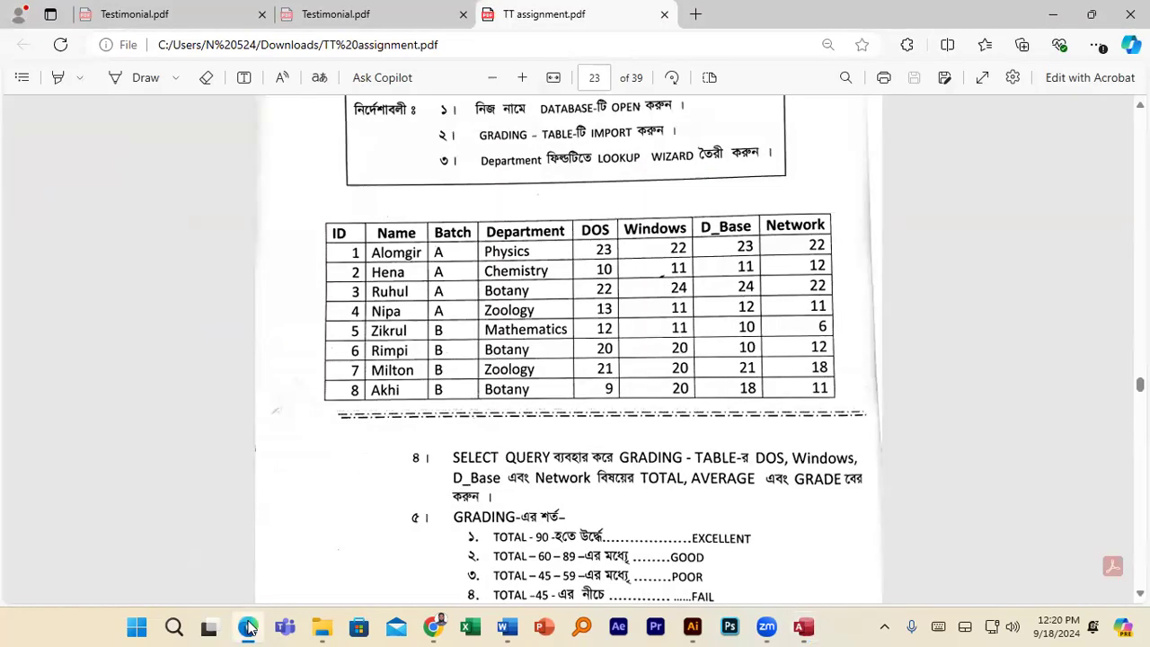
click(803, 627)
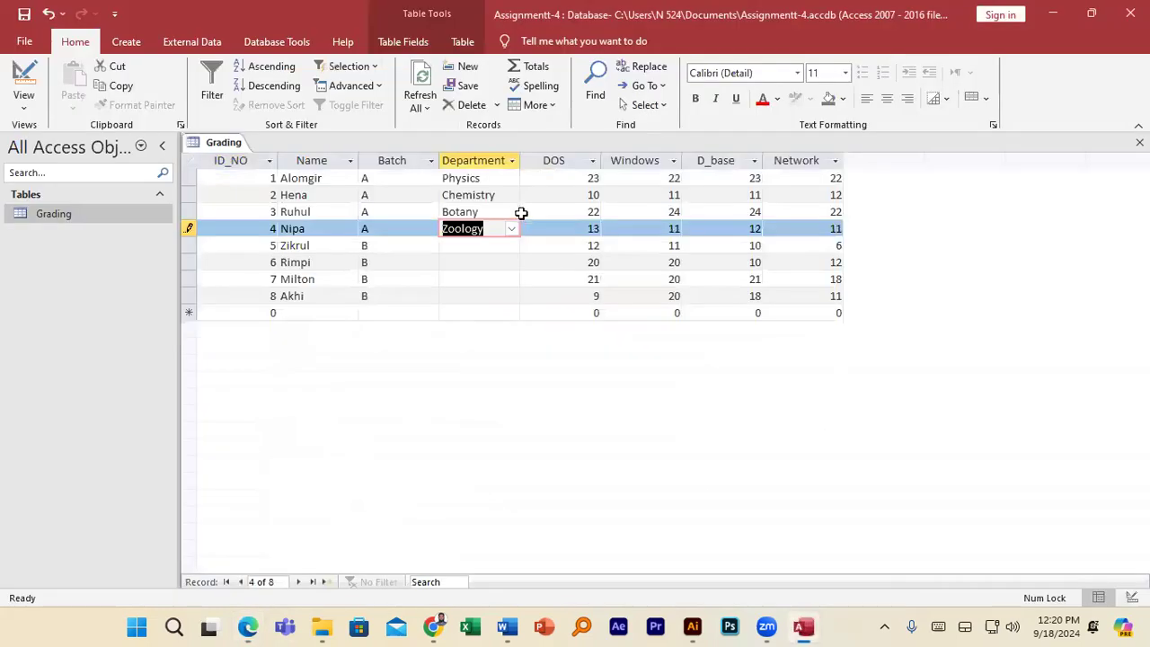
click(513, 246)
click(477, 325)
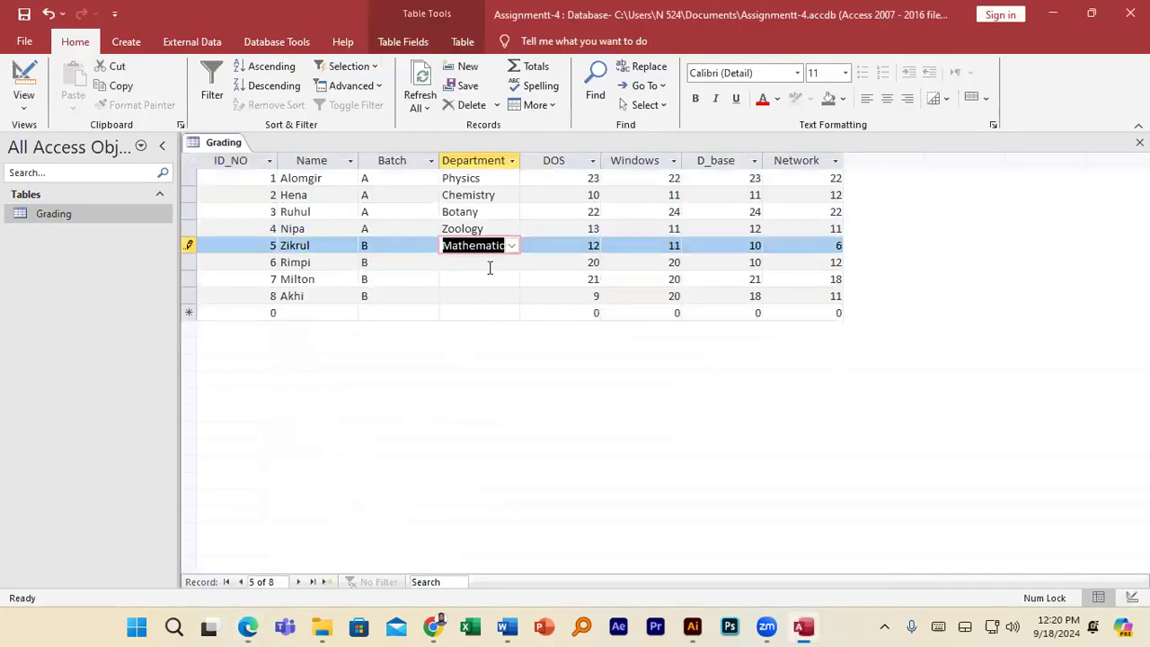
click(491, 262)
click(511, 263)
click(474, 311)
Set the Department to Zoology for record 7 and Botany for record 8 of the Grading table.
click(503, 278)
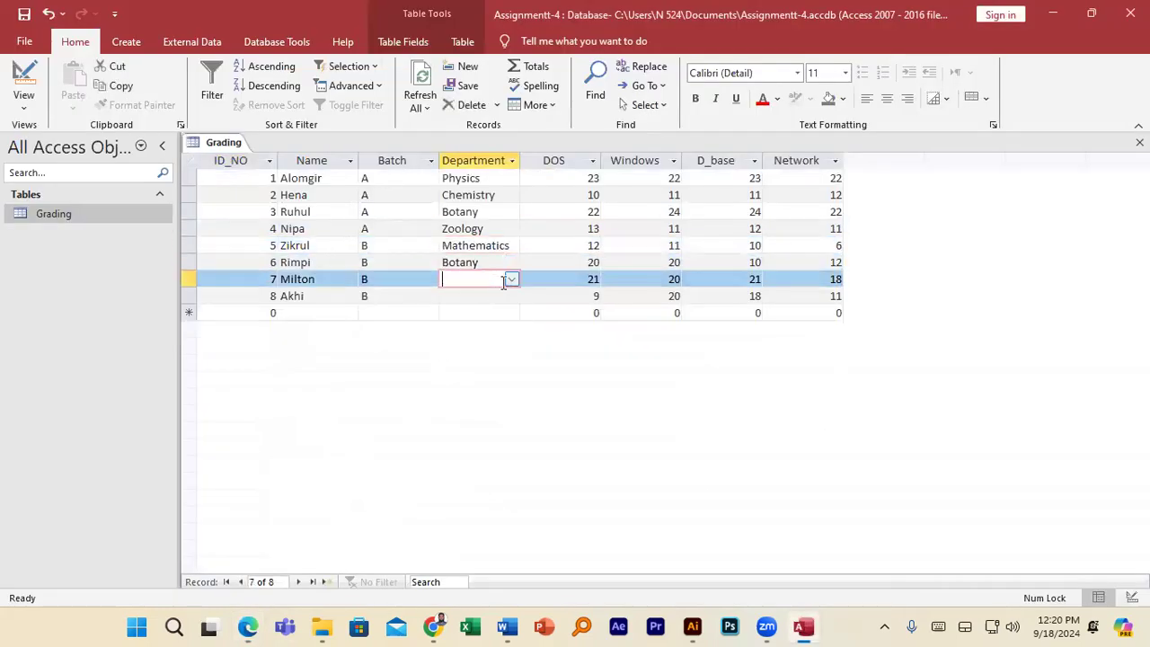
click(511, 280)
click(483, 344)
click(503, 297)
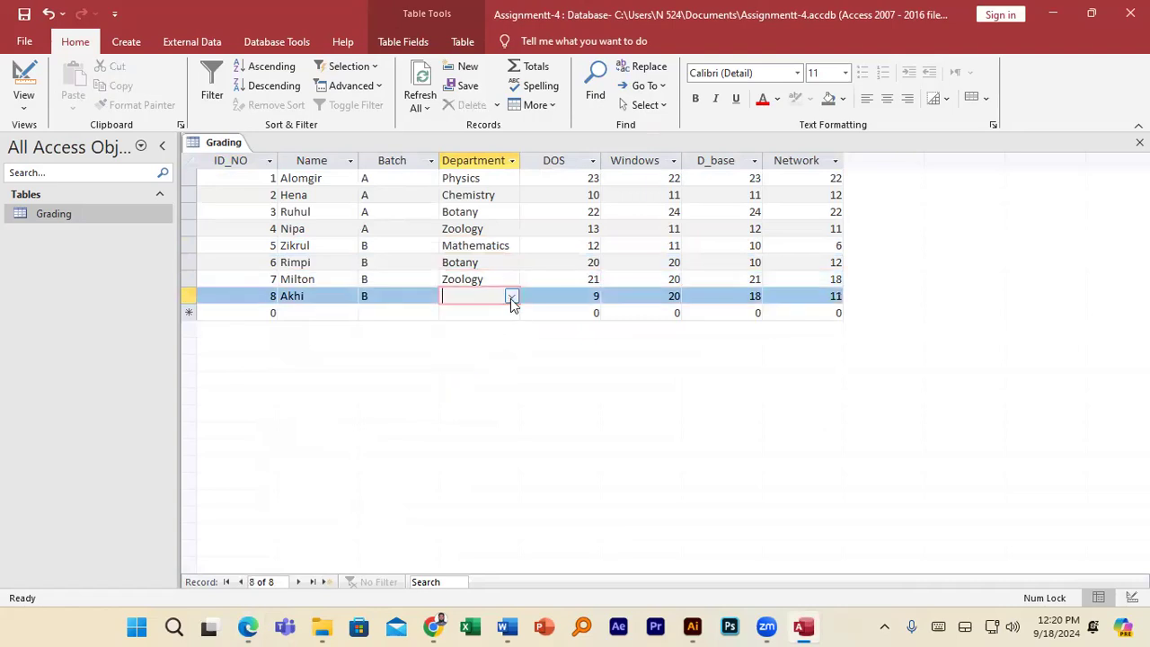
click(510, 296)
click(478, 345)
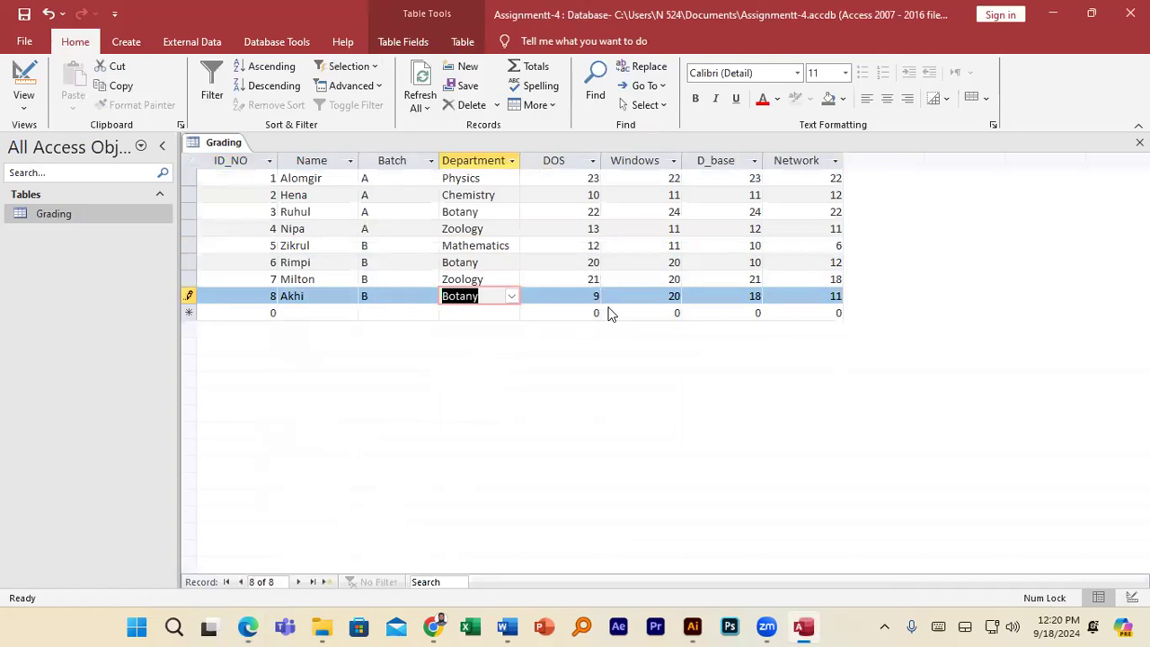
Check the remaining assignment tasks, and create a query design on the Grading table with all fields from ID_NO to Network.
key(alt+Tab)
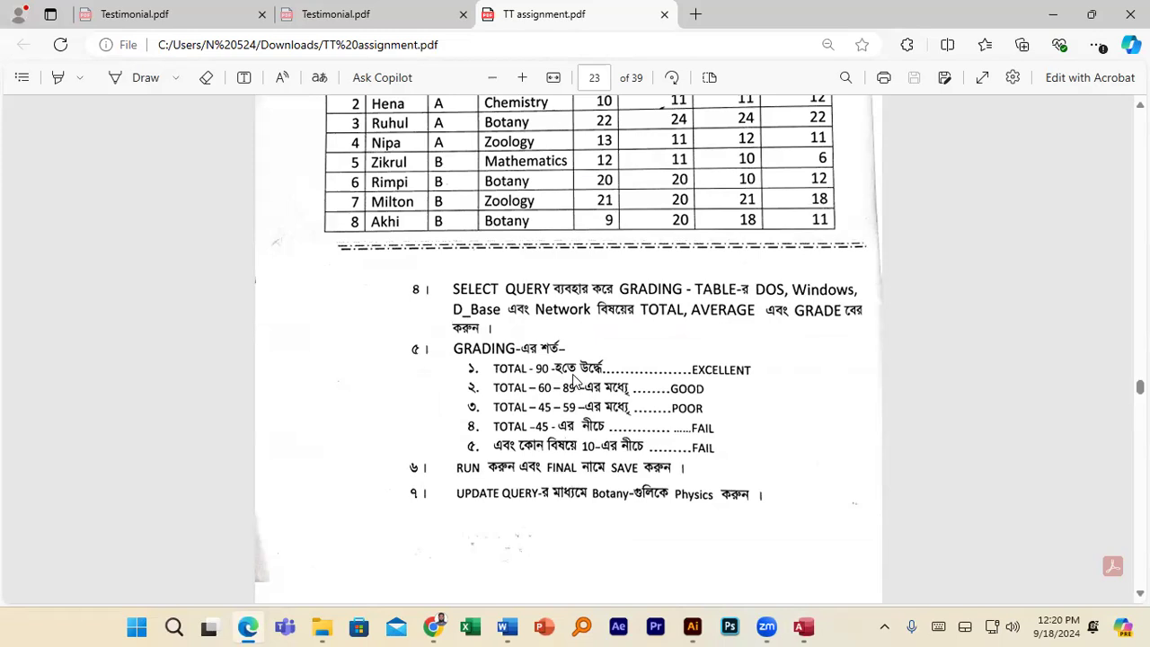
click(803, 626)
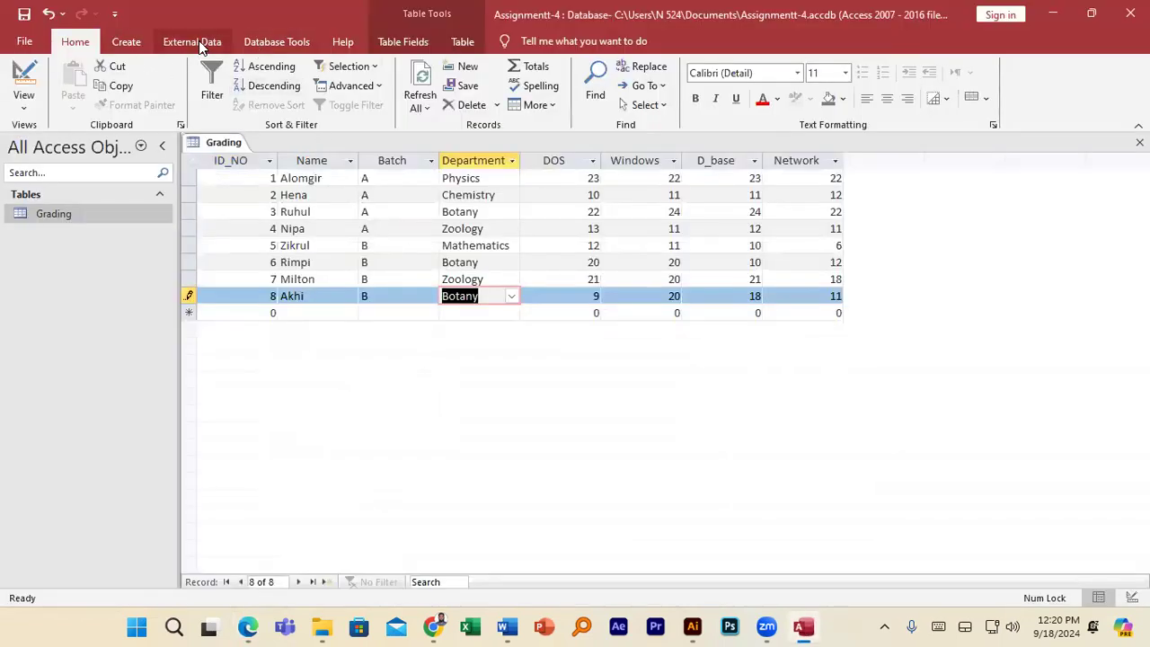
click(125, 41)
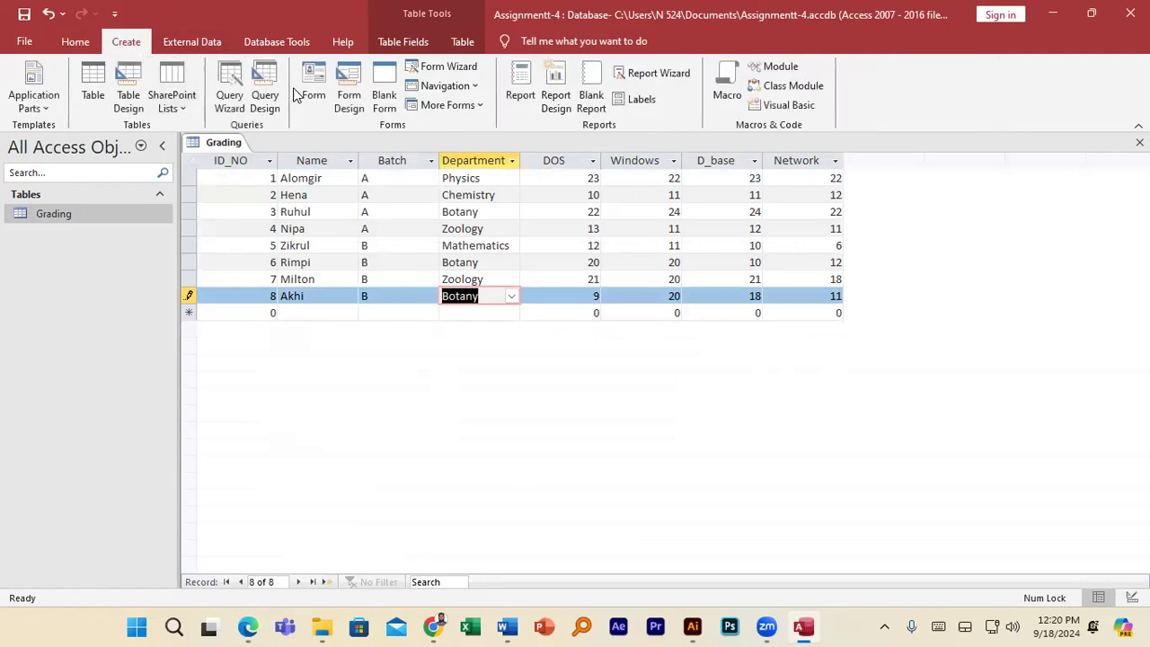
click(265, 90)
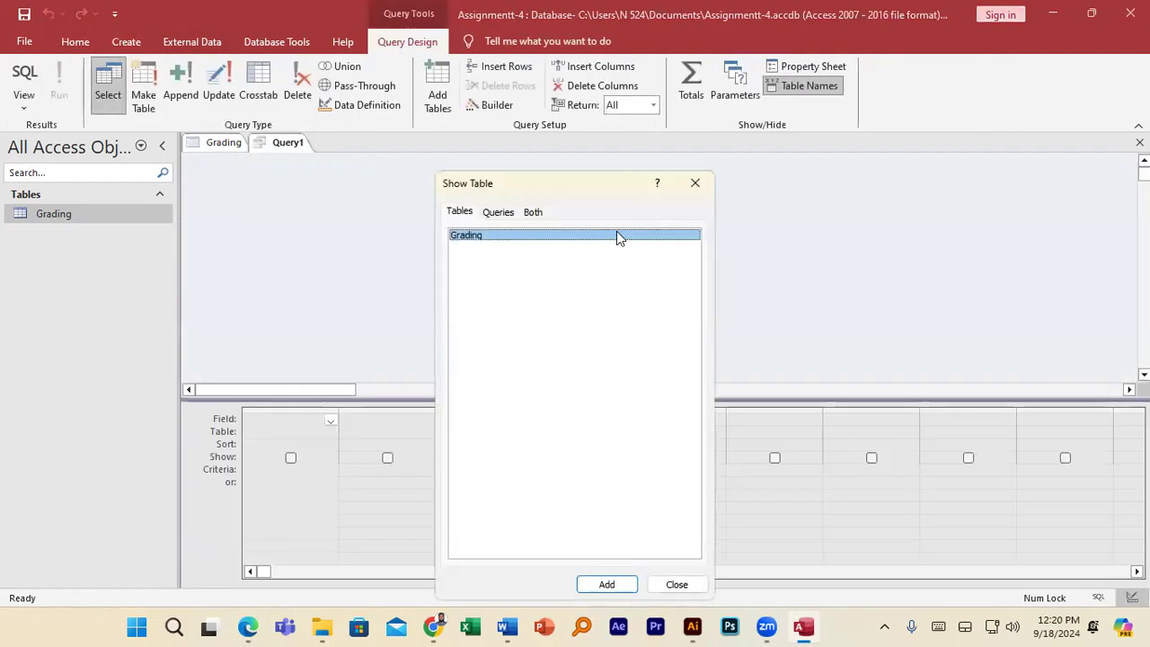
drag(606, 183, 609, 102)
click(618, 505)
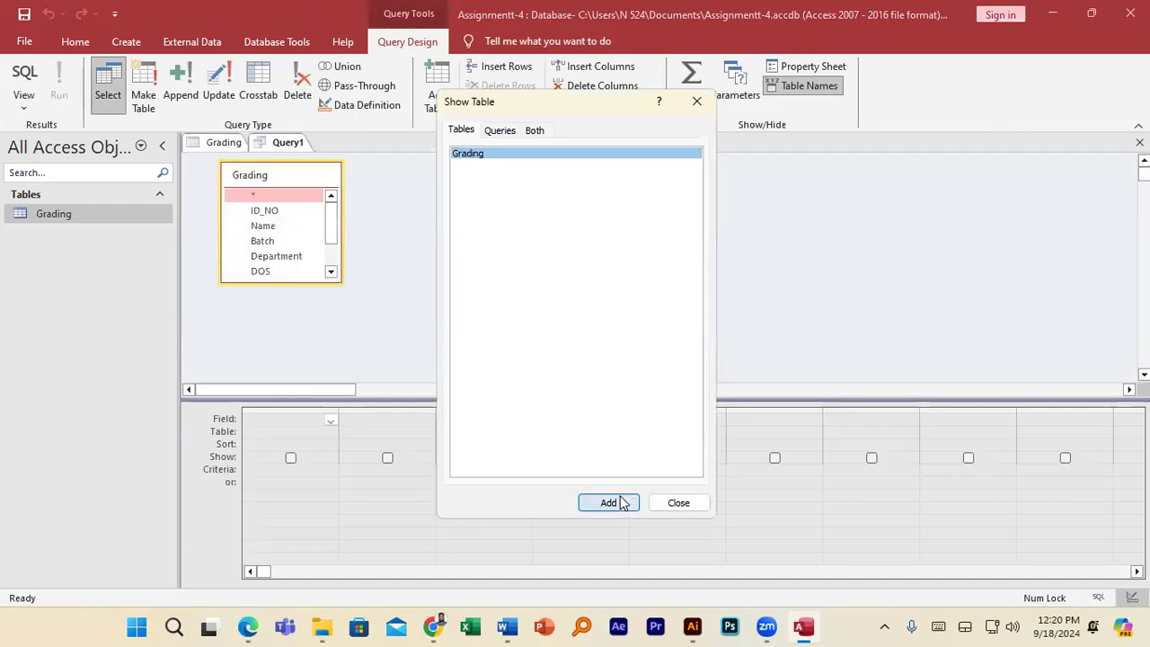
click(678, 505)
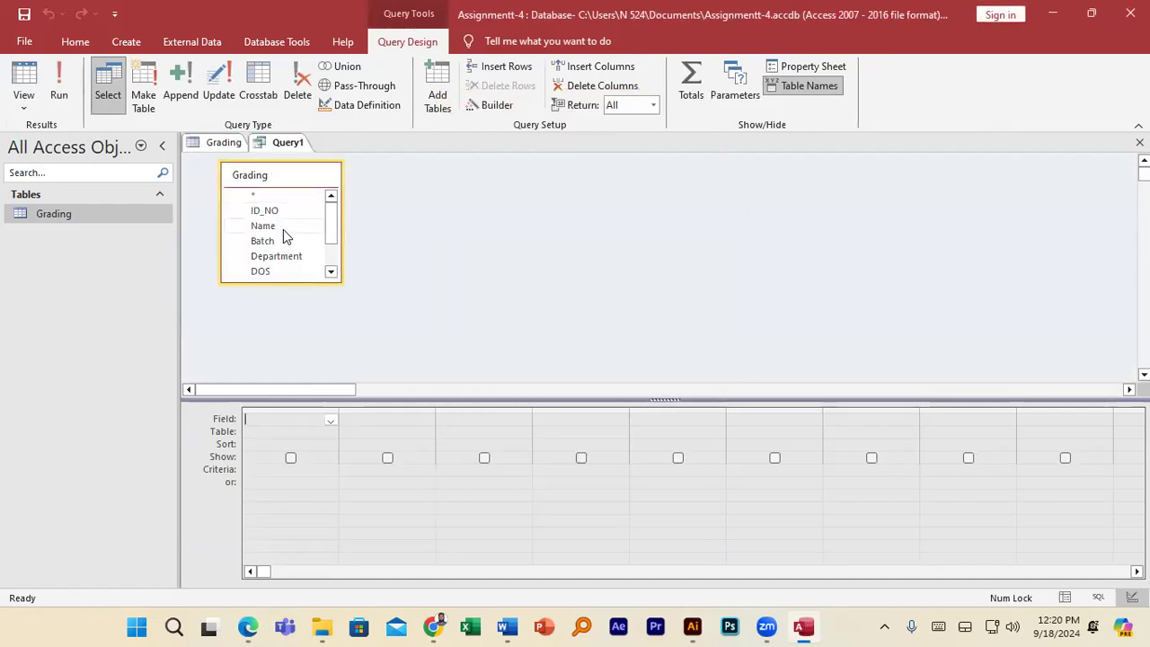
double_click(256, 175)
drag(264, 198, 377, 418)
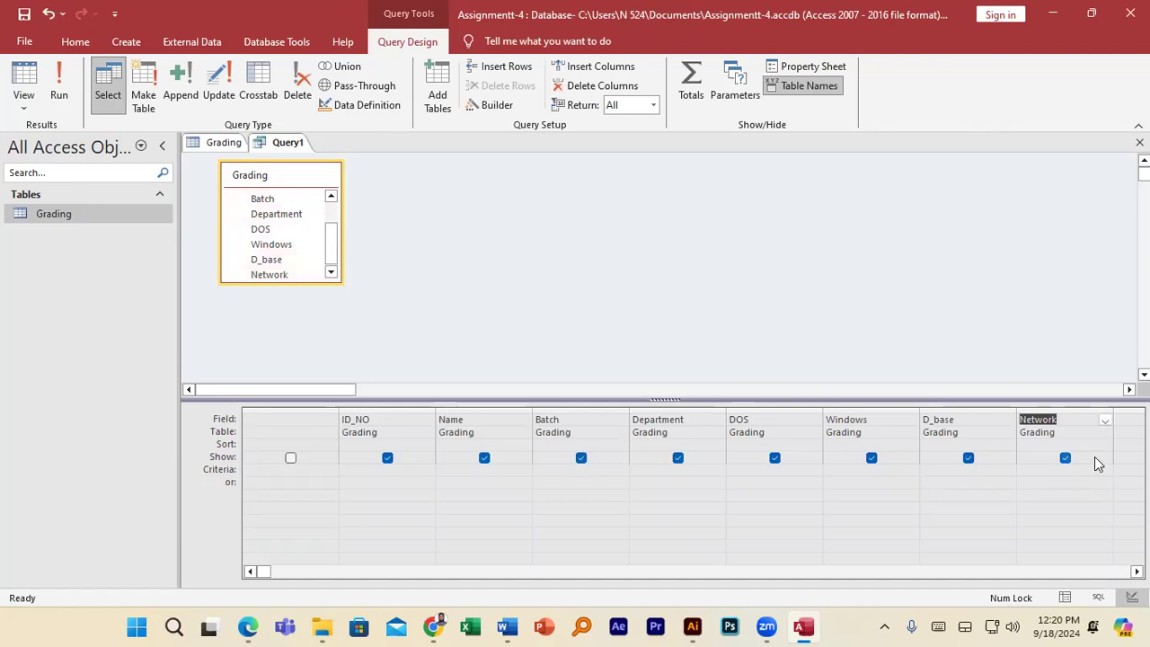
Build the calculated field Total:[DOS]+[Windows]+[D_base]+[Network] with the Expression Builder in the empty column after Network.
click(1137, 572)
click(1137, 572)
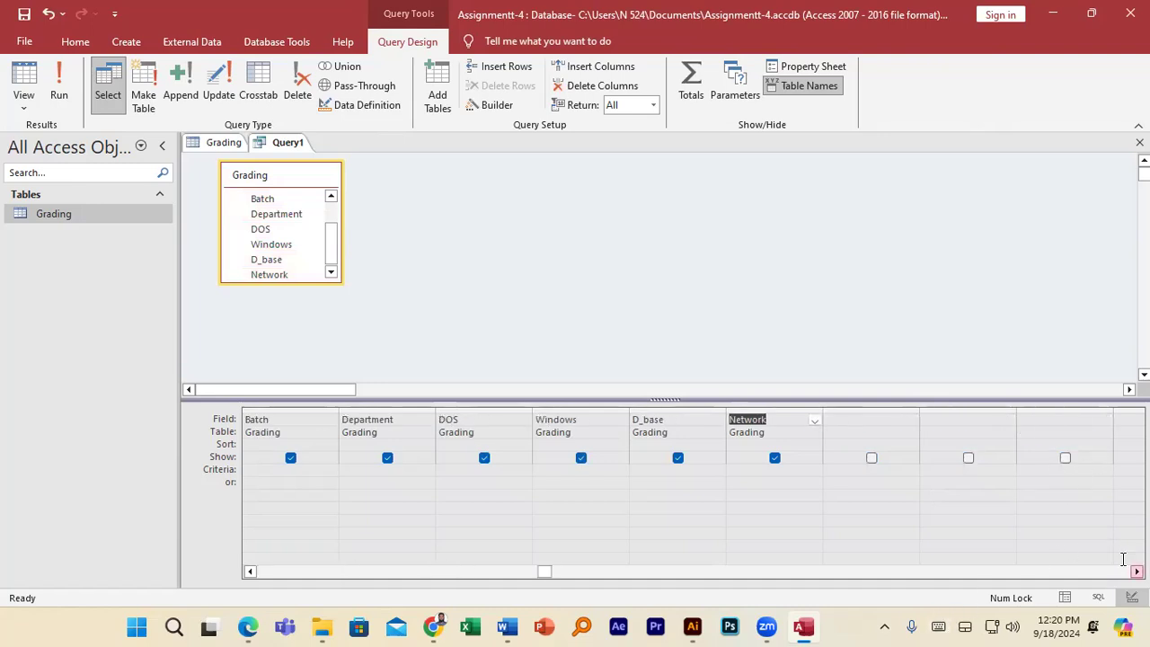
click(868, 422)
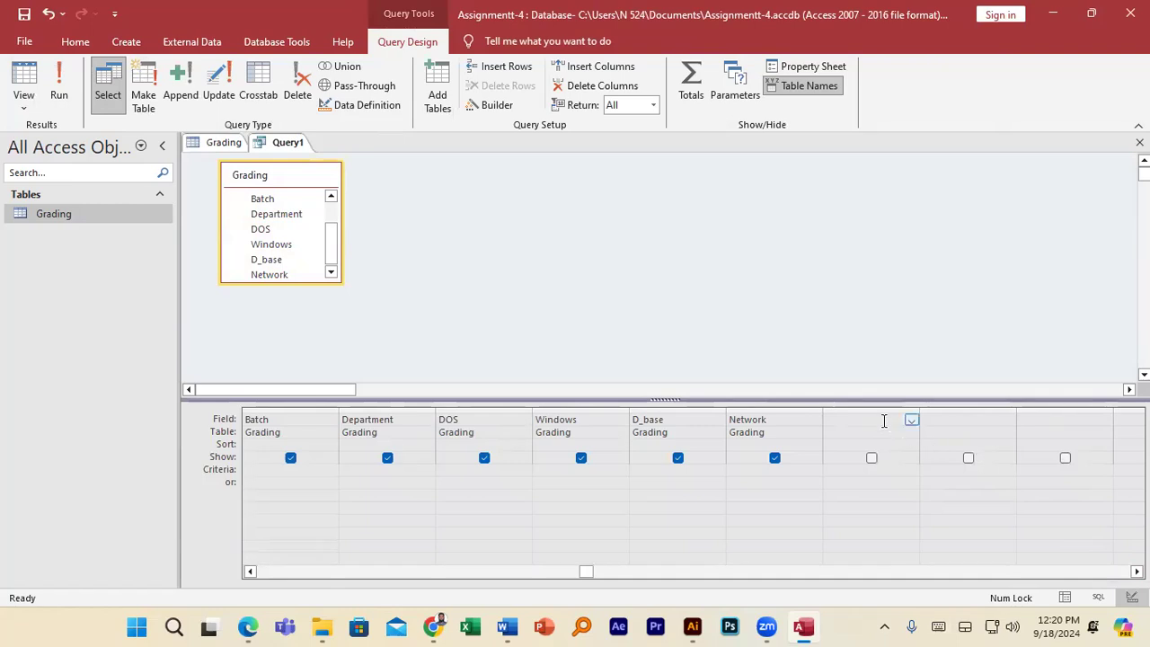
right_click(885, 421)
click(926, 533)
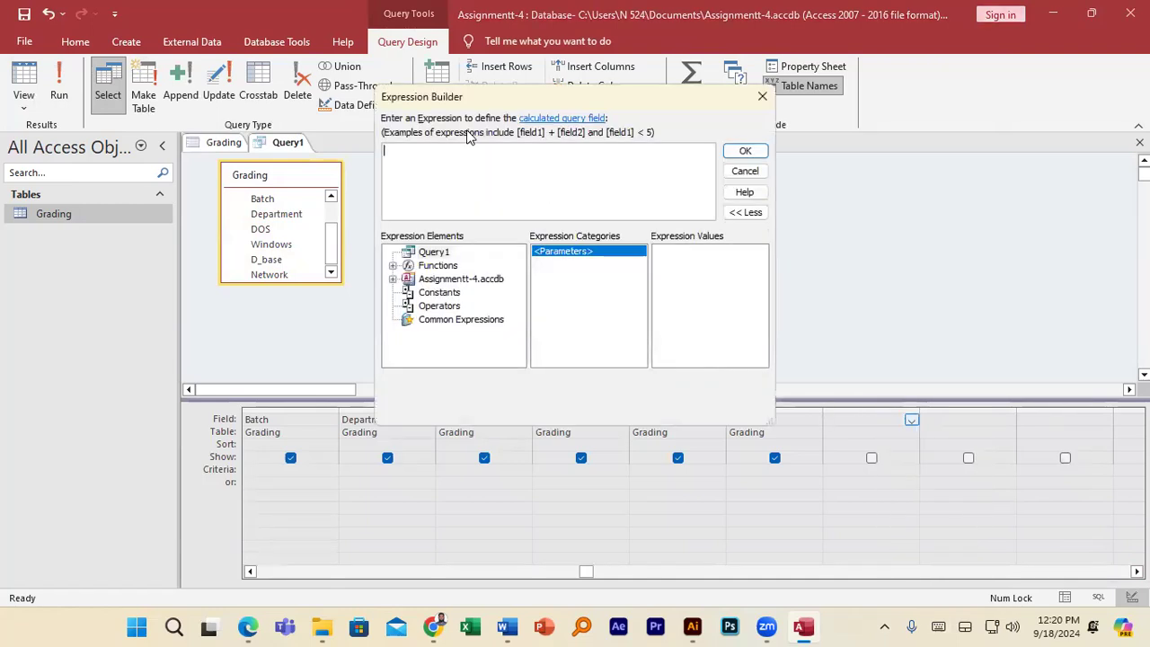
text(Total:[)
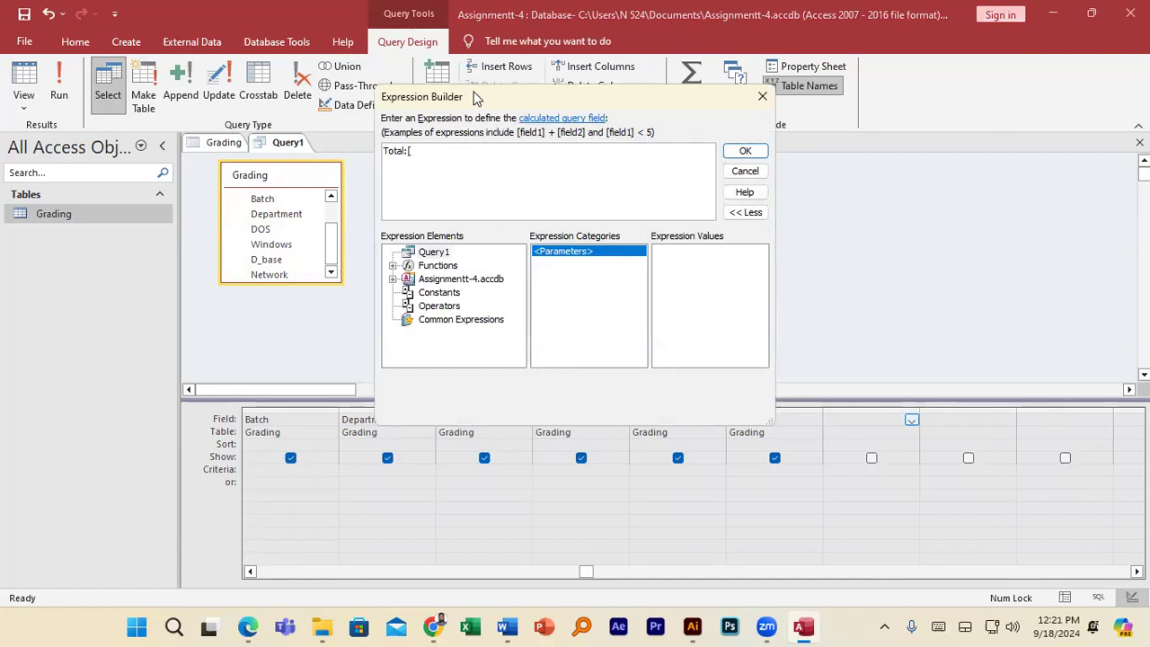
drag(476, 98, 697, 55)
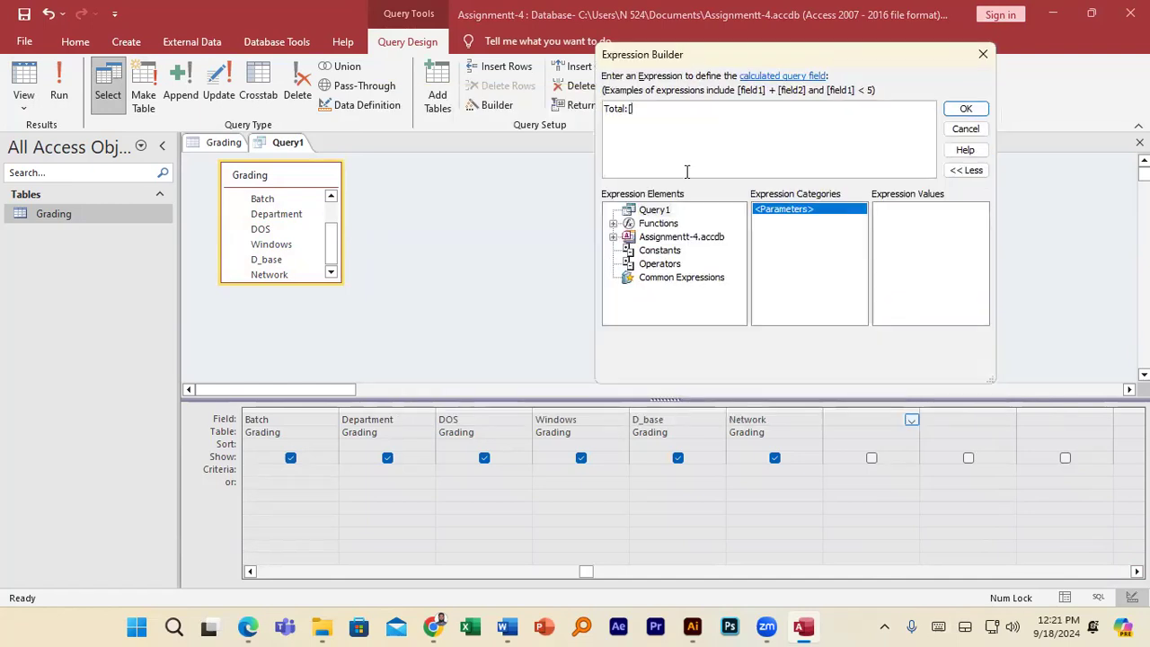
text(DOS]9)
key(BackSpace)
text(+[Windo)
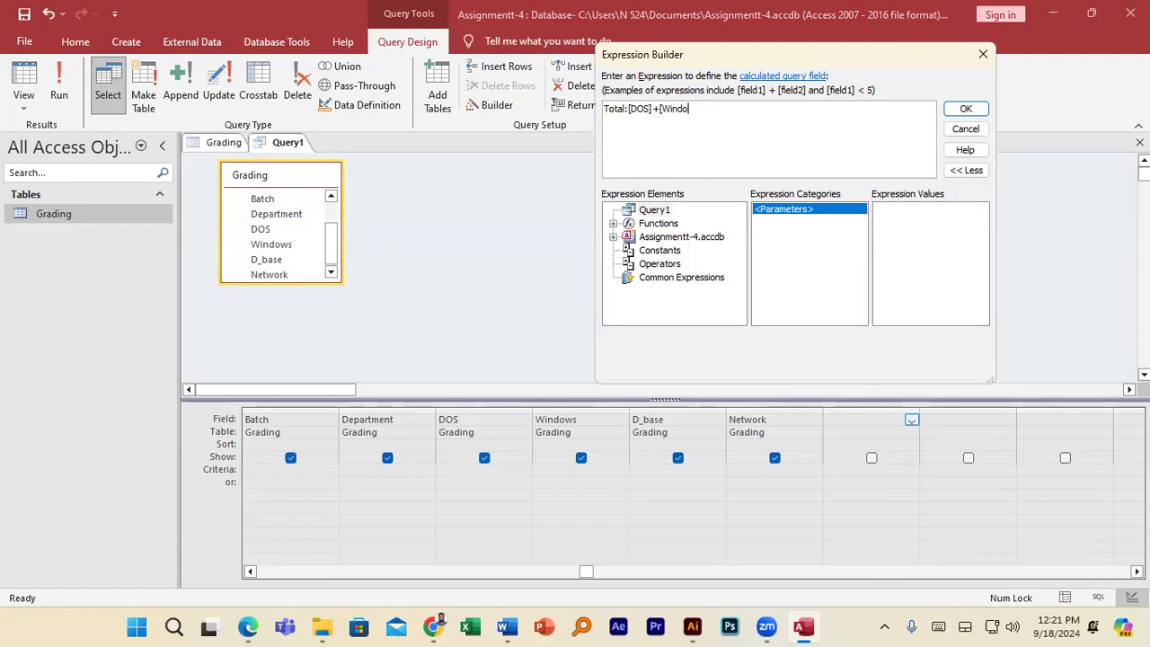
text(wsa)
key(BackSpace)
text(] +[D)
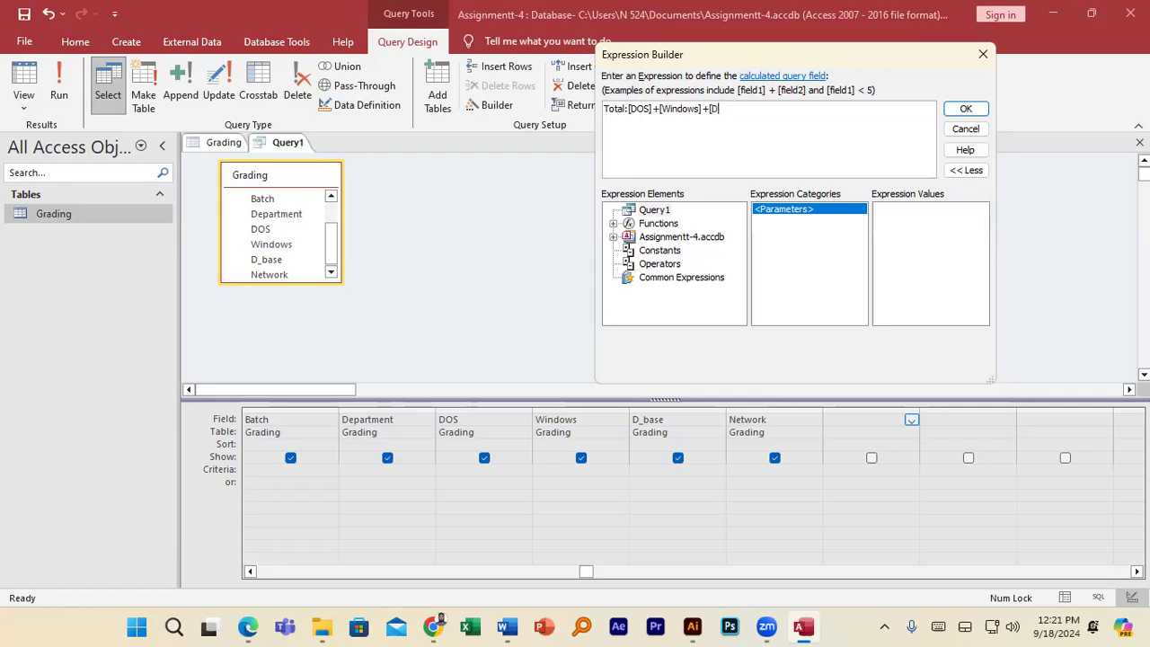
text(_ba)
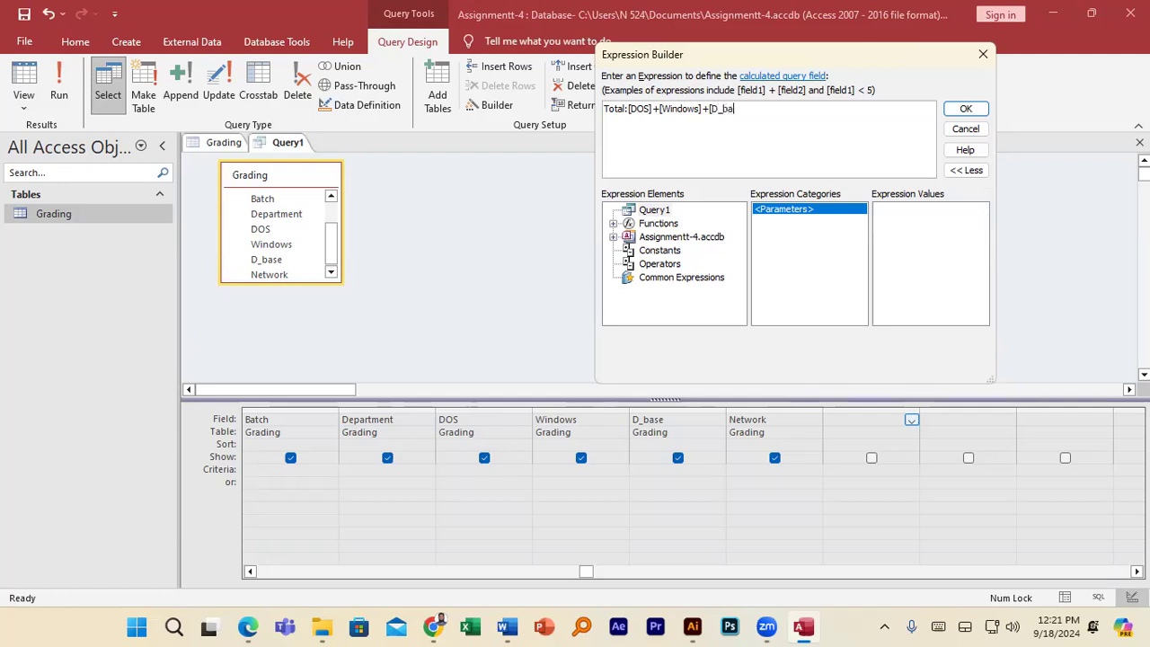
text(se] +[Network)
click(965, 109)
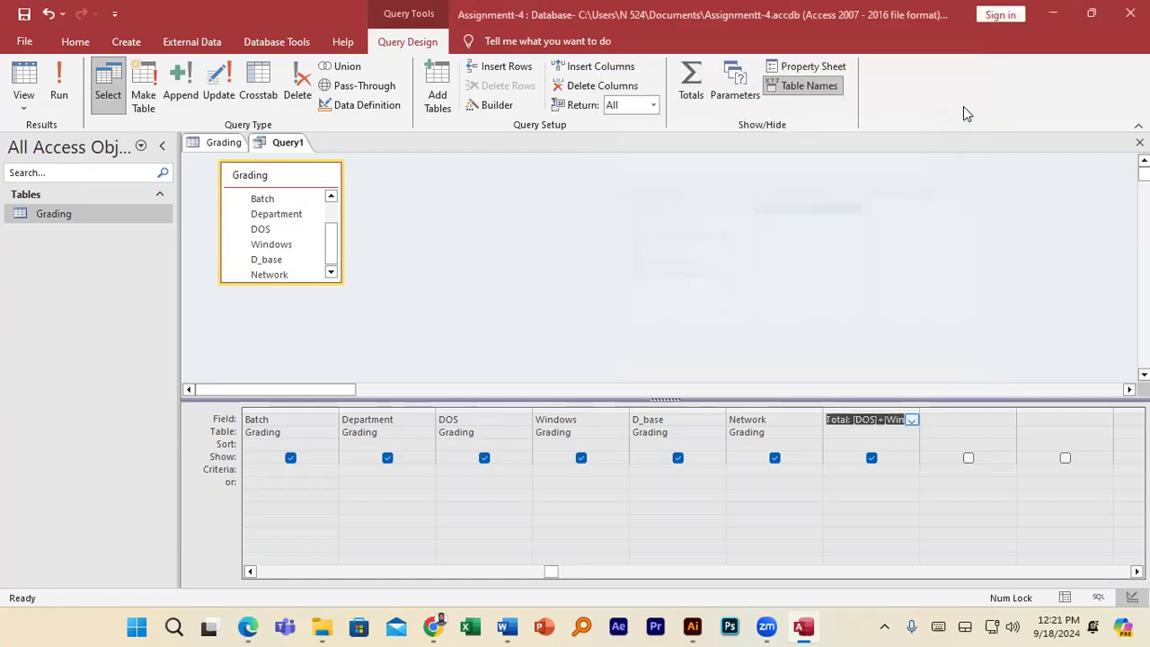
Run the query to check the Total column and return to its Design view.
click(59, 80)
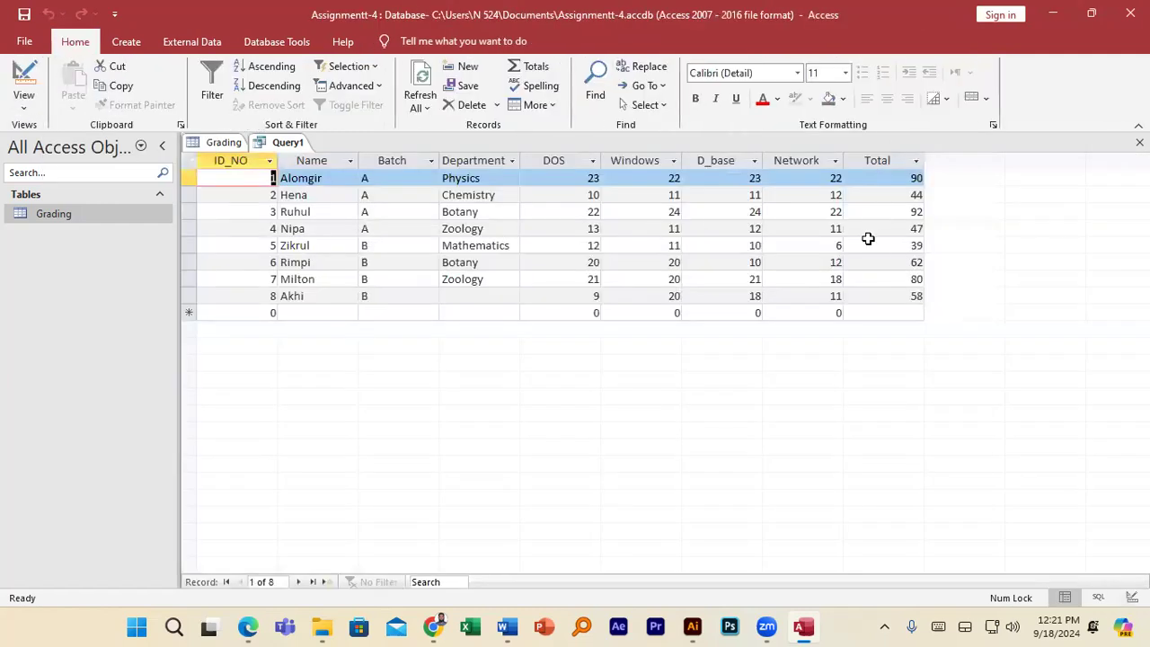
right_click(286, 143)
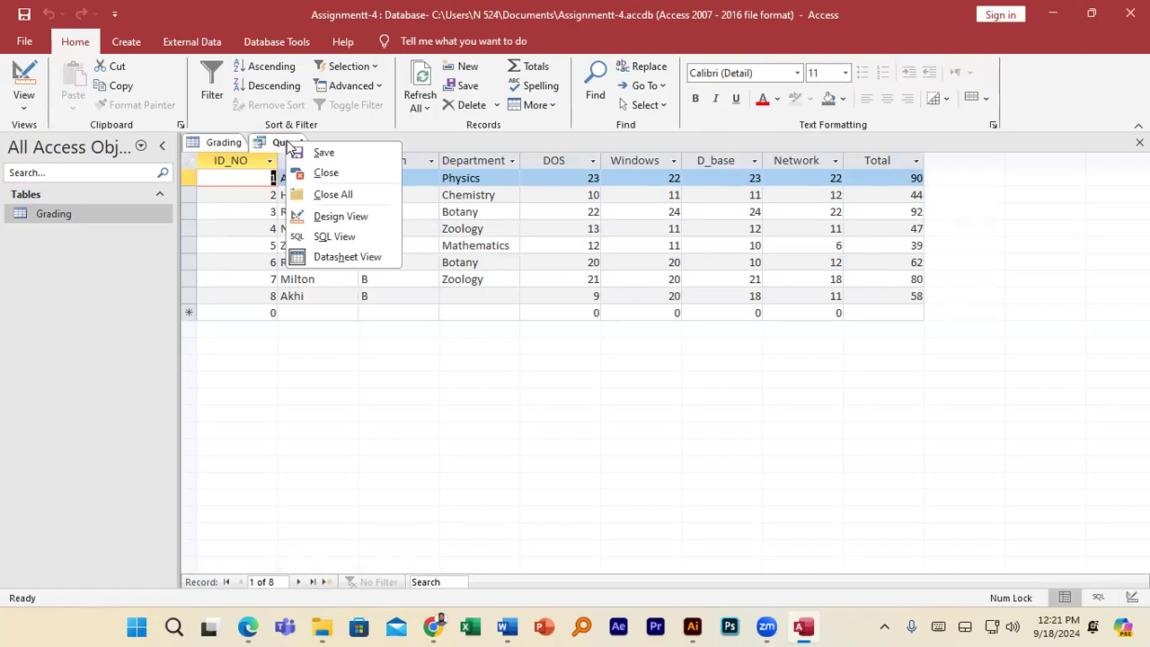
click(340, 217)
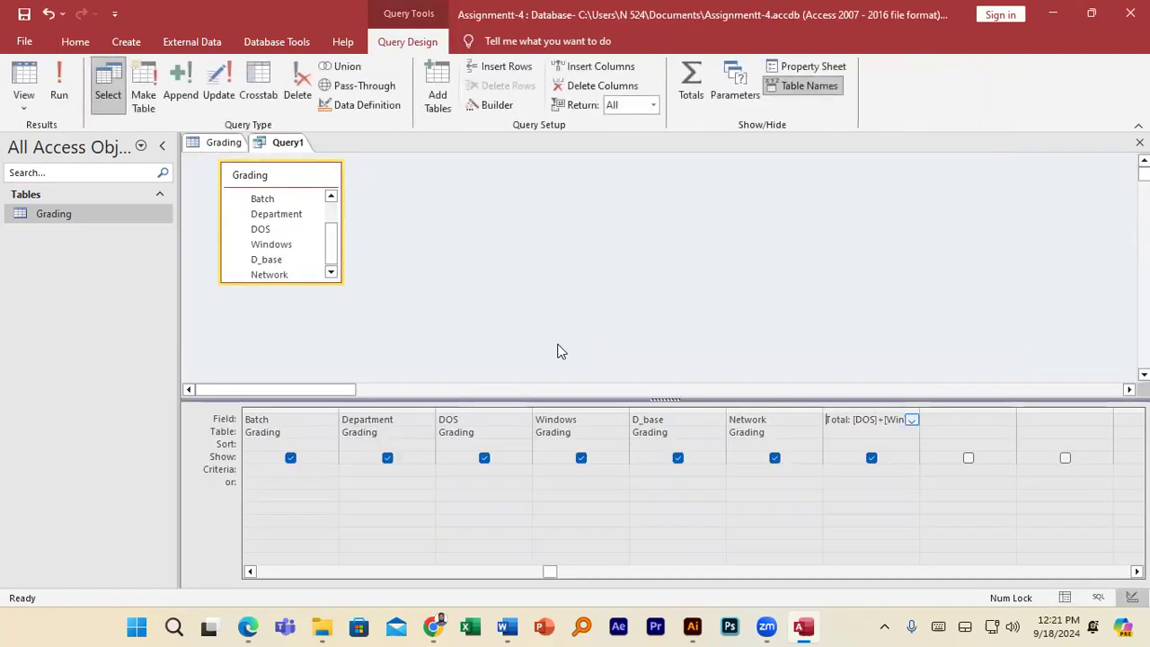
Add the calculated field Average:Total/4 in the column after Total and run the query.
click(943, 422)
text(Ave)
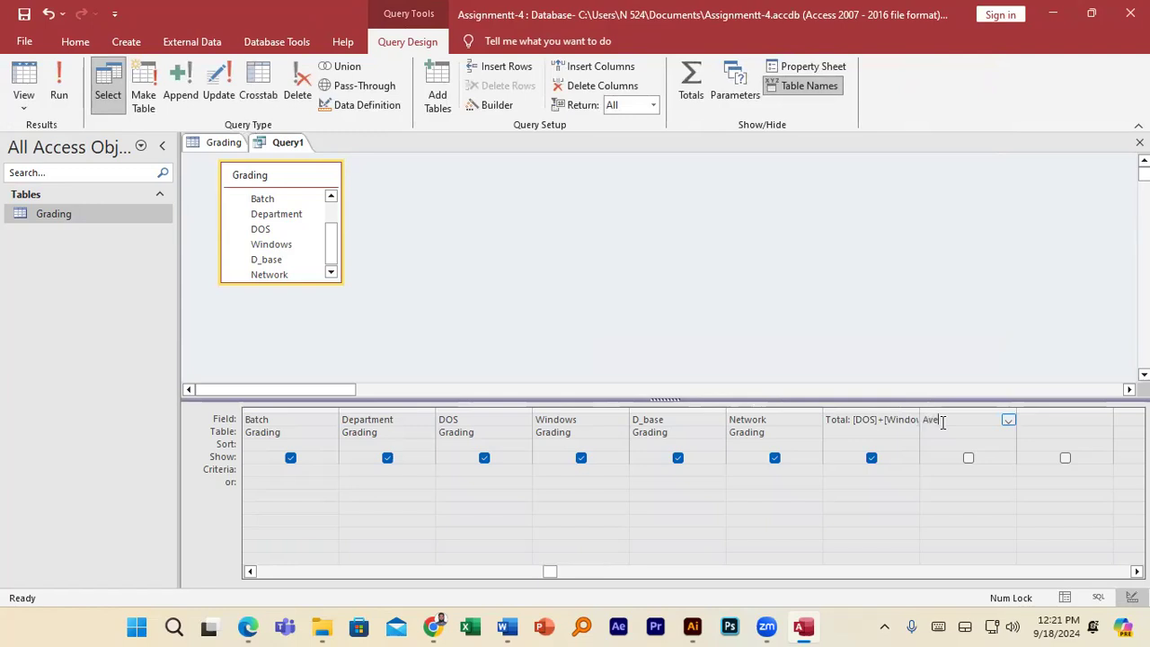
text(rage:Total/4)
click(61, 89)
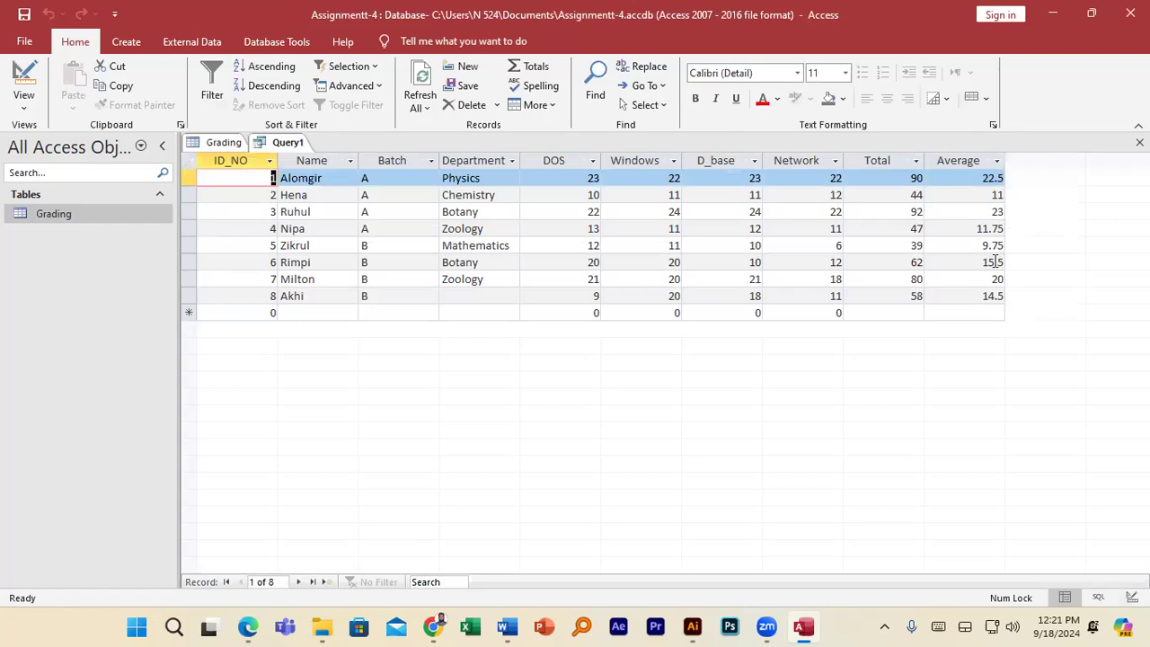
Check the grading conditions in the assignment PDF in the browser, and return to the Design view of Query1 in Access.
click(248, 626)
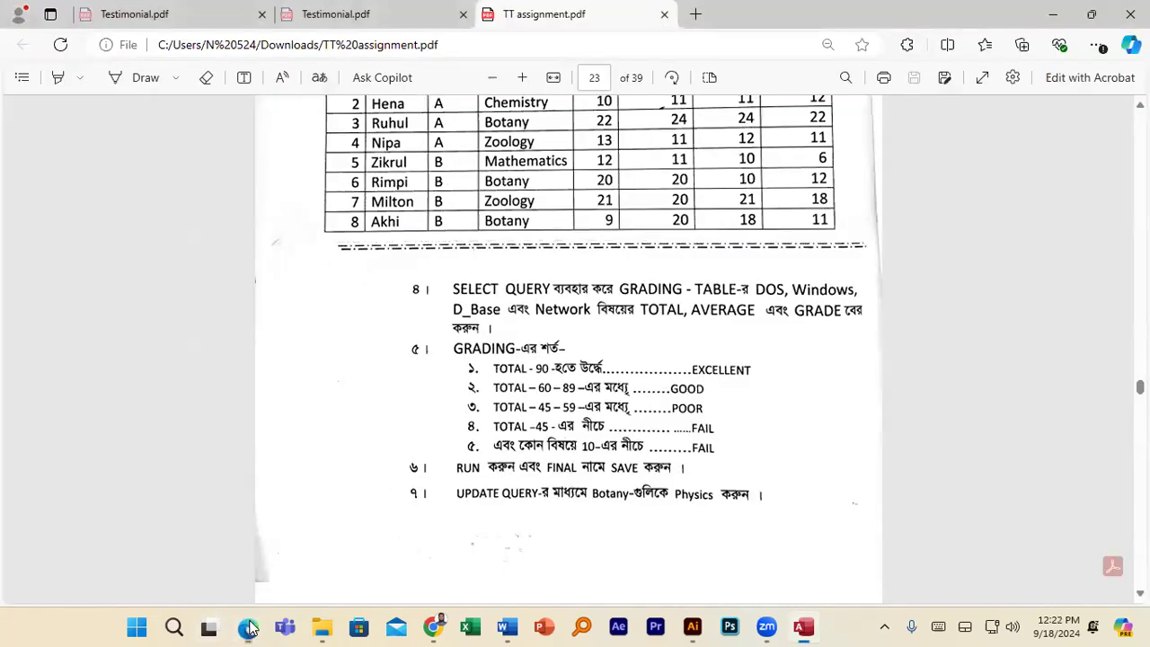
key(alt+Tab)
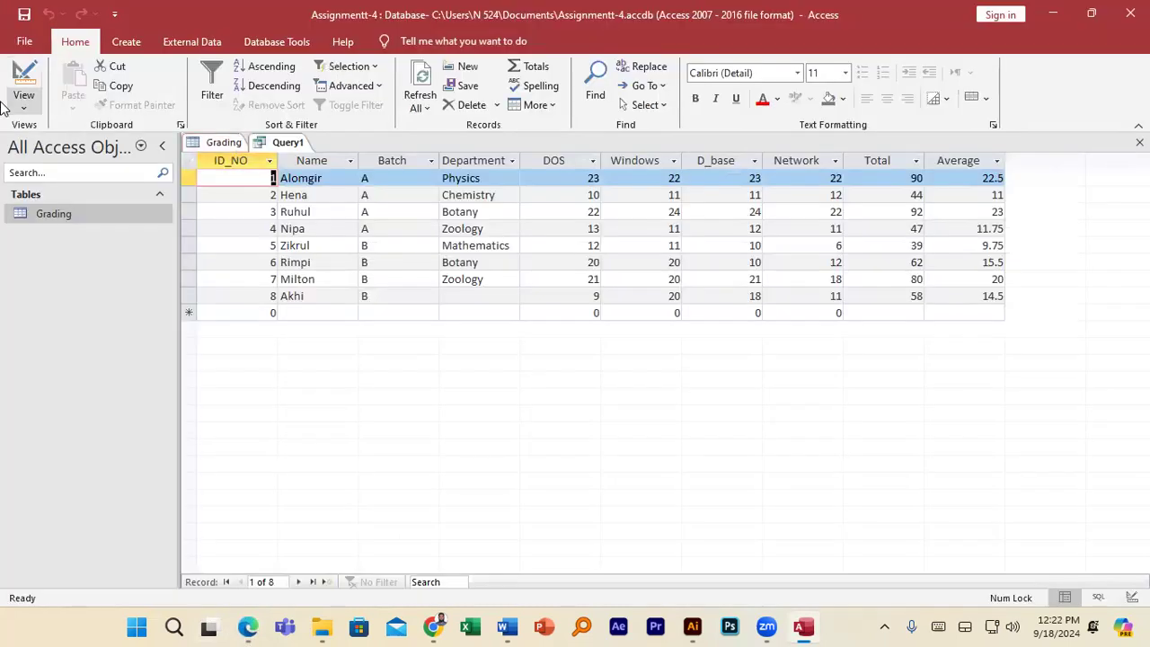
click(22, 106)
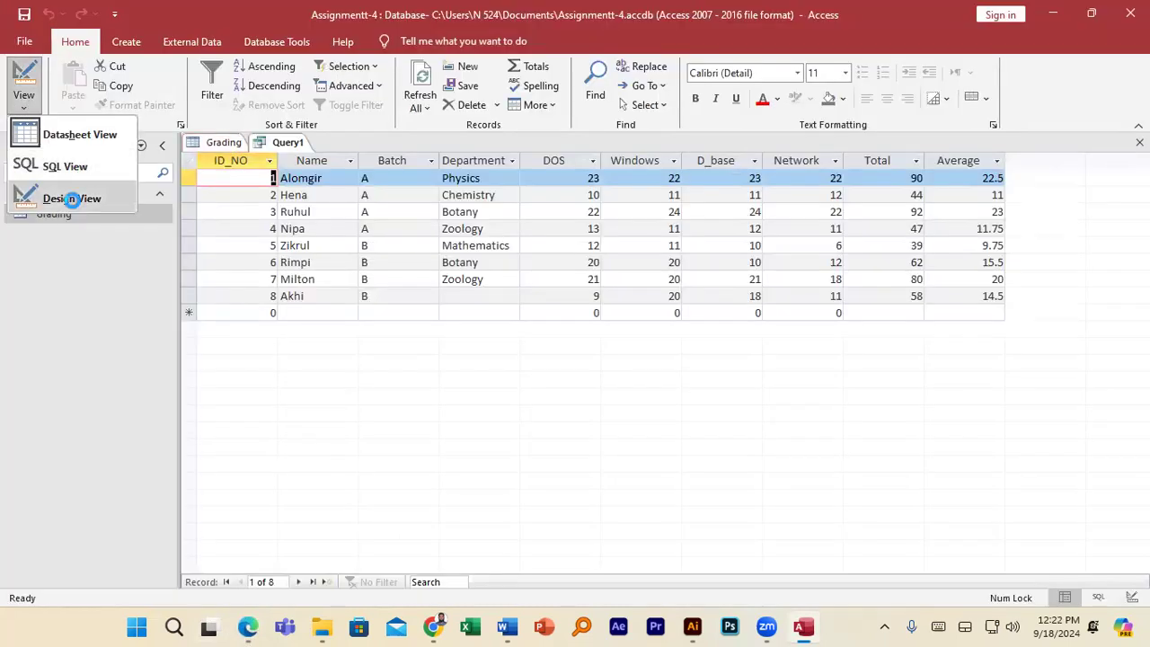
click(72, 198)
Start the calculated field Grade:iif(DOS<10 or Windows<10 or D_base < 10 or Network<10 in the Zoom box for the column after Average.
click(1054, 421)
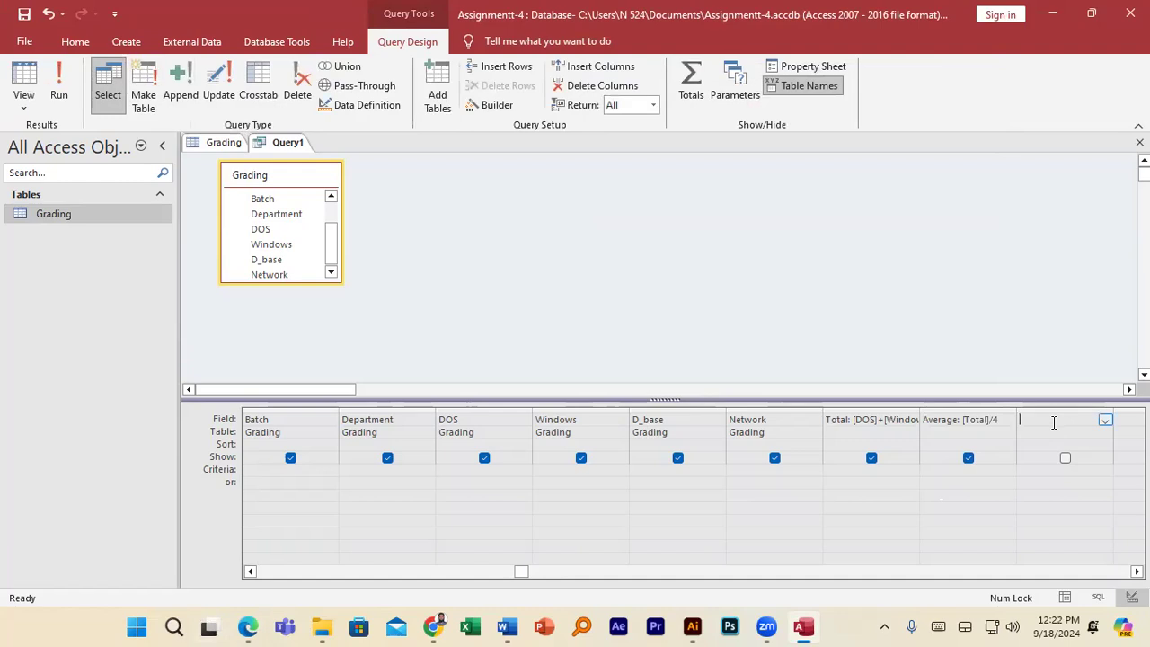
right_click(1054, 421)
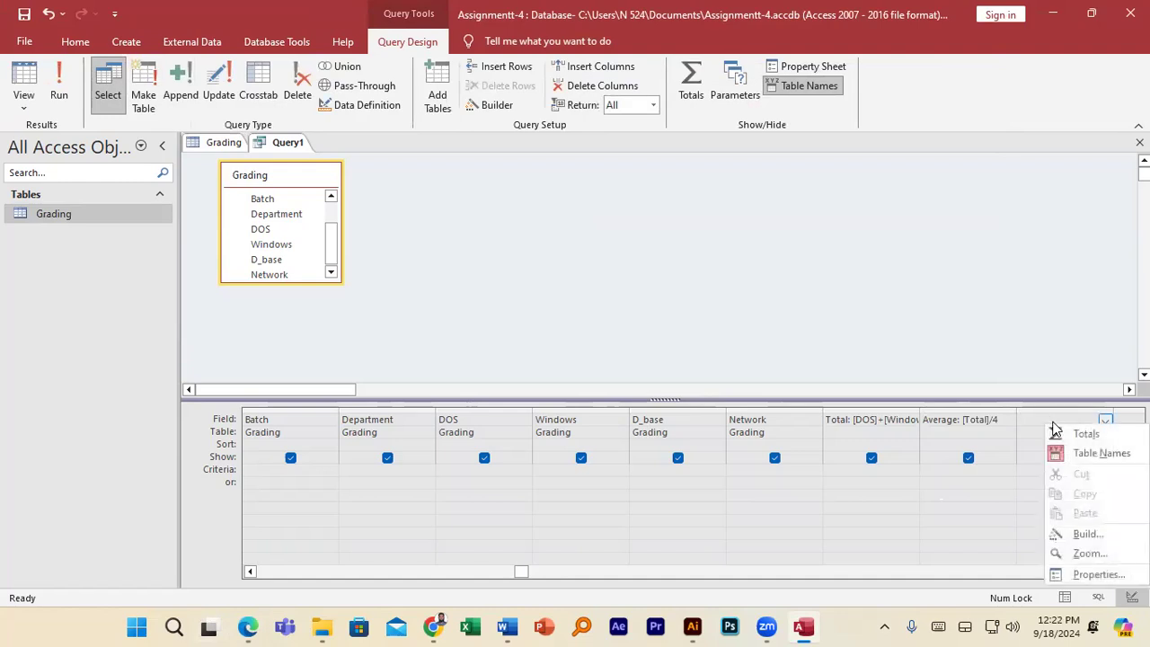
click(1089, 553)
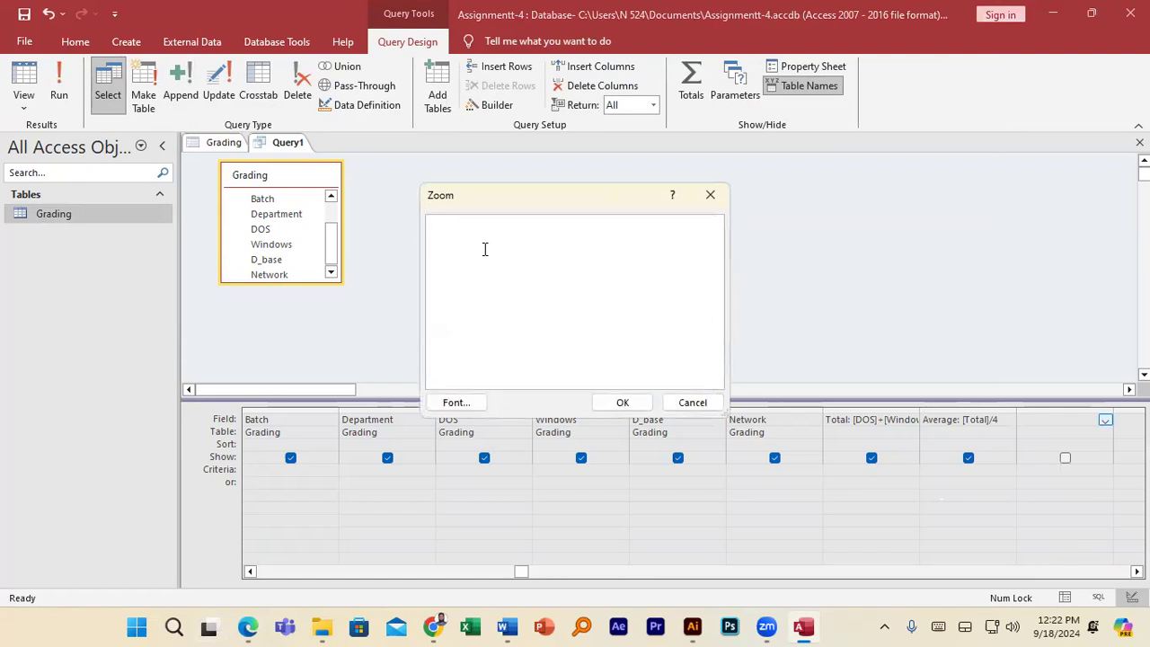
text(Grade:iif()
drag(524, 201, 506, 147)
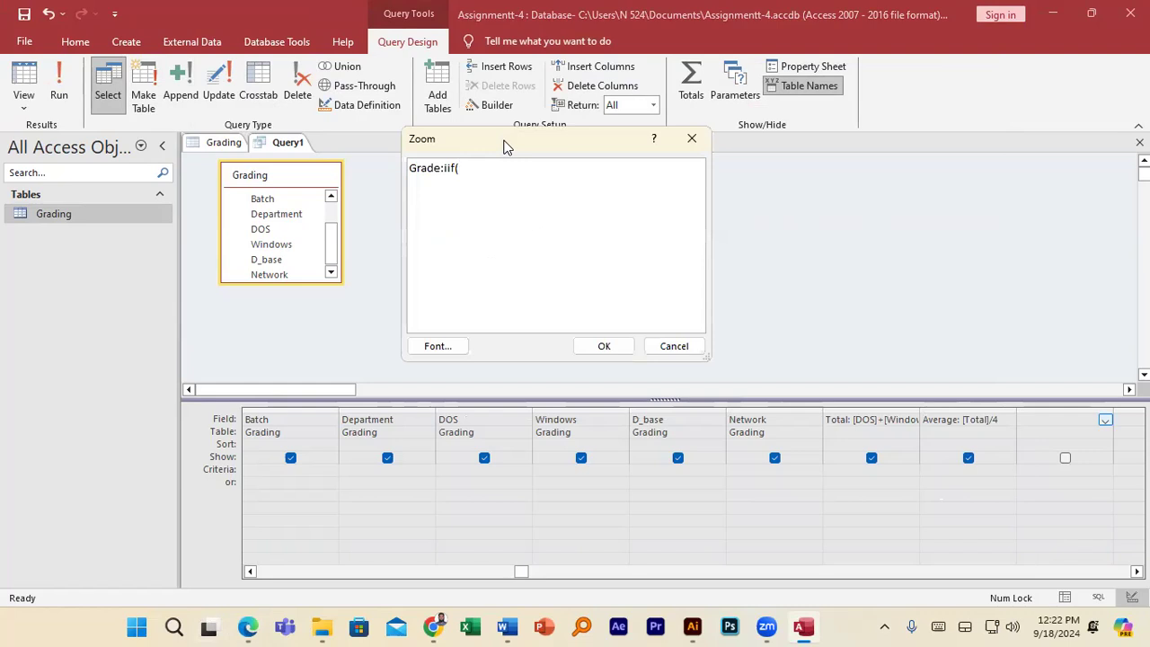
text(DOS<10 or Windows<1)
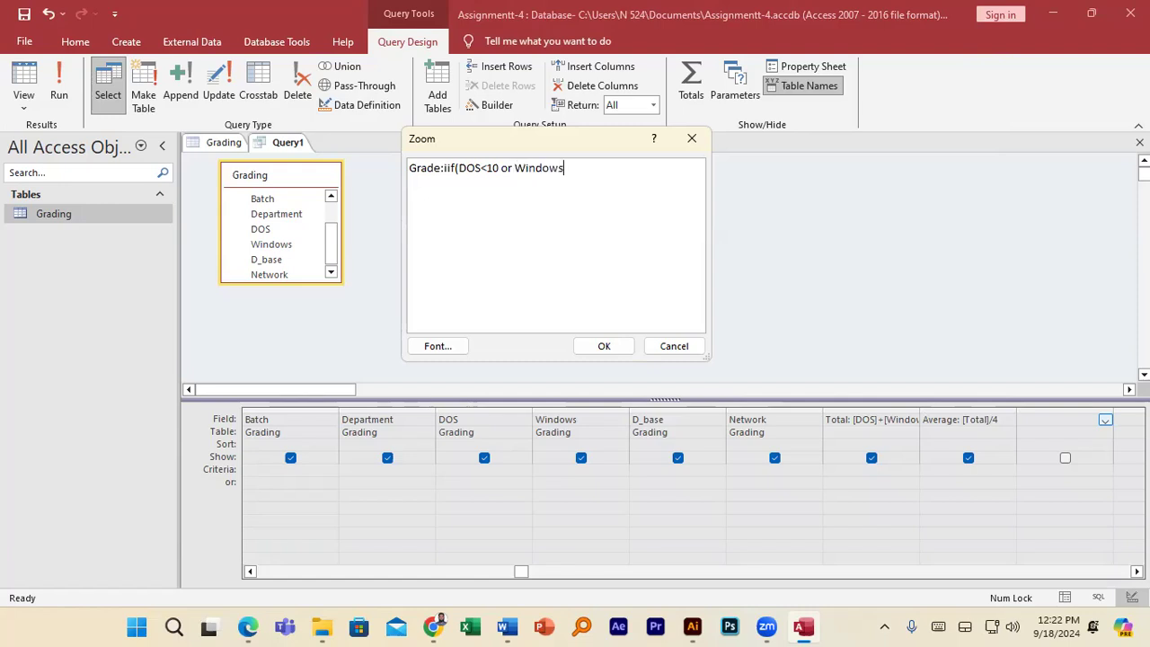
text(0 or D_base < 10 or Netw)
key(BackSpace)
key(BackSpace)
text(twork<10)
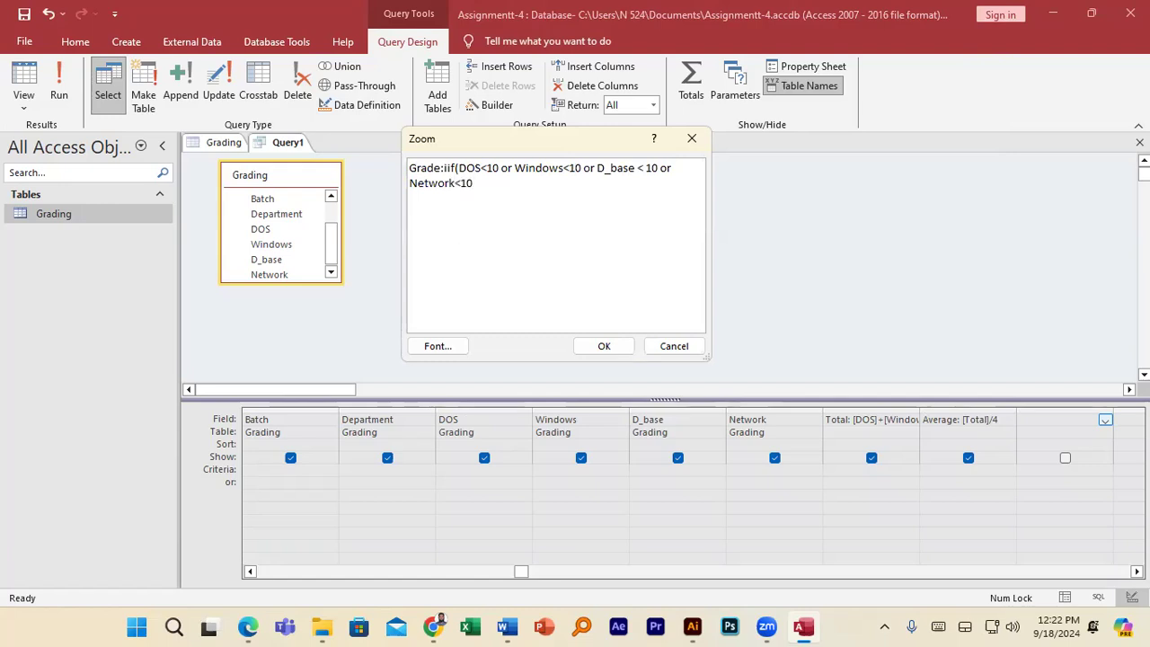
Complete the Grade expression with ,"Fail",iif(Total>=90,"Excellent",iif(Total>=65,"Good",iif(Total>=45,"Bad,"Fail")))).
text(,"Fail",iif(Total>=90)
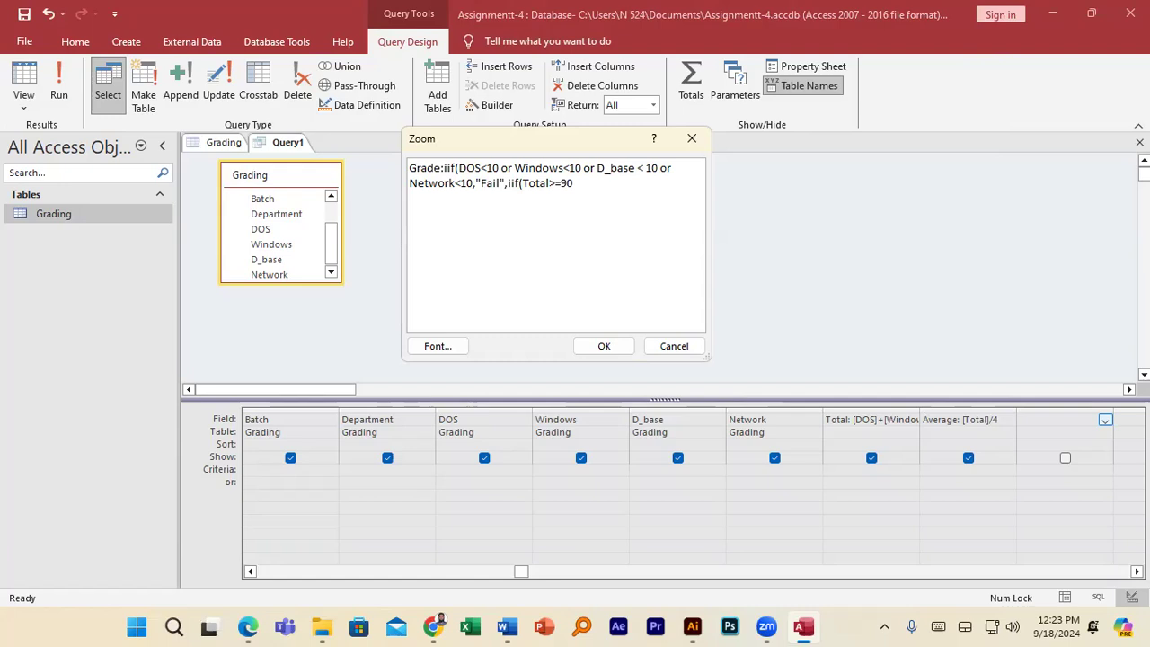
text(, "Exce)
text(llent",iif(Total)
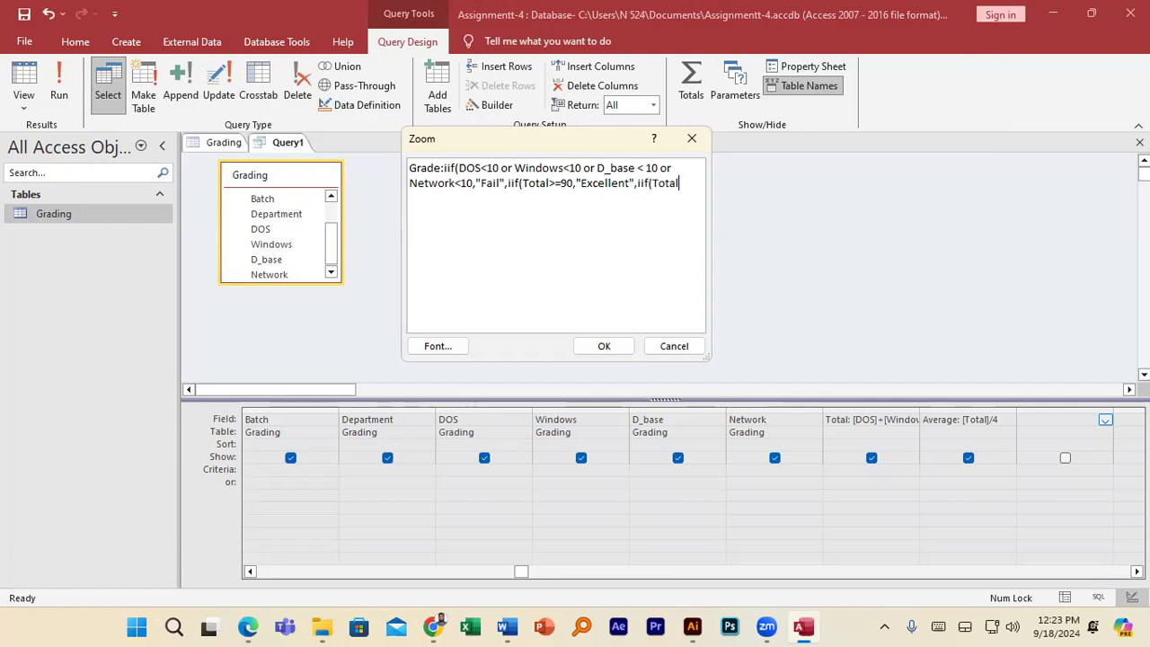
text(>=65,"Good",iif(Total>=)
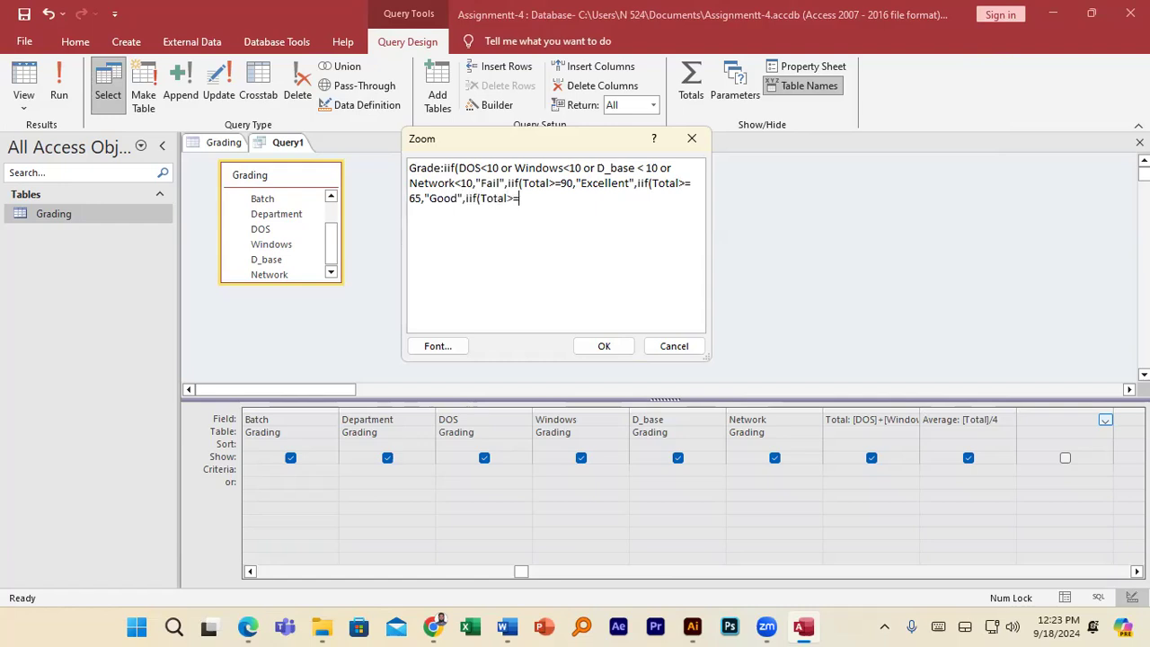
text(45,")
text(Bad","Fail")))))
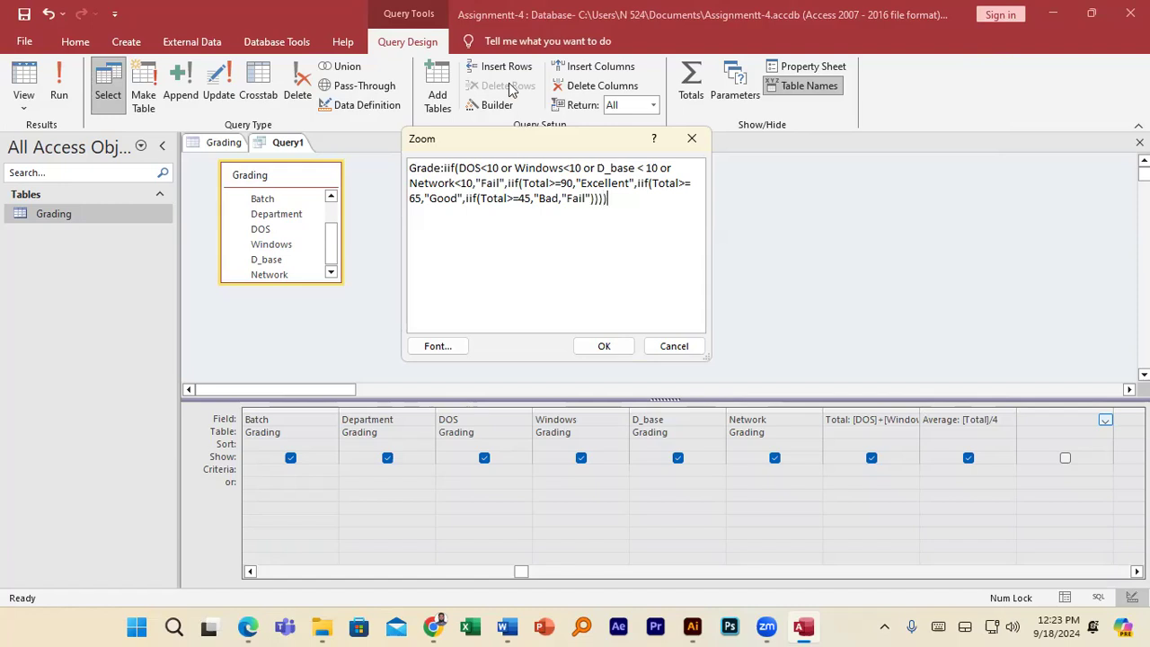
Set the font size of the Zoom box text to 16.
click(435, 349)
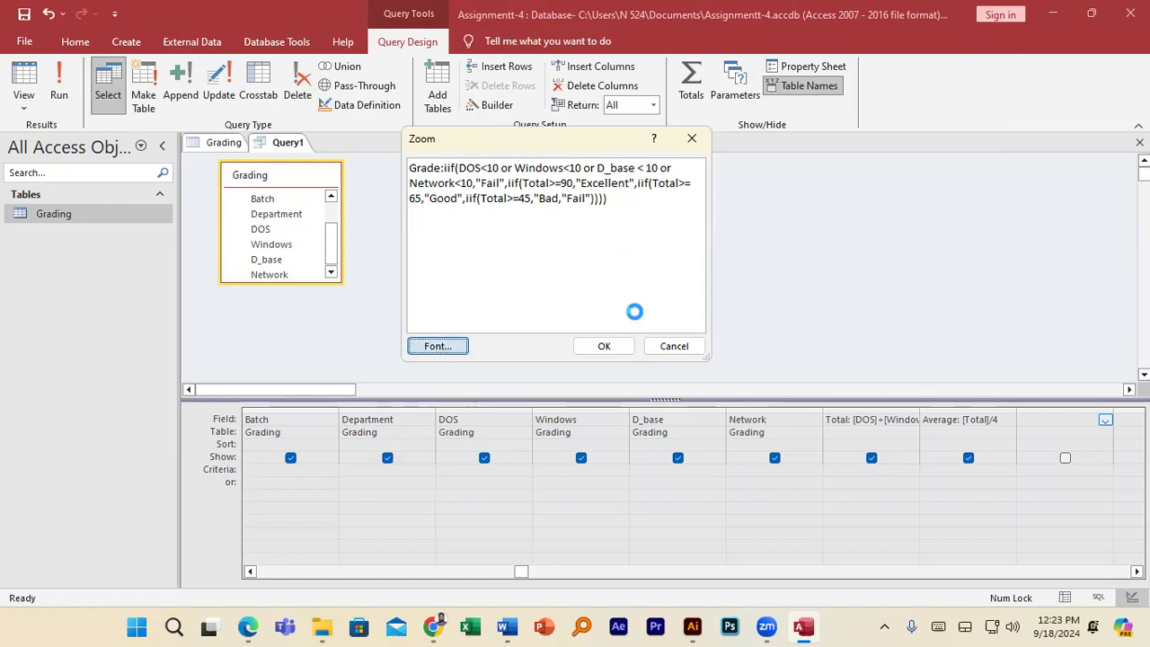
click(641, 204)
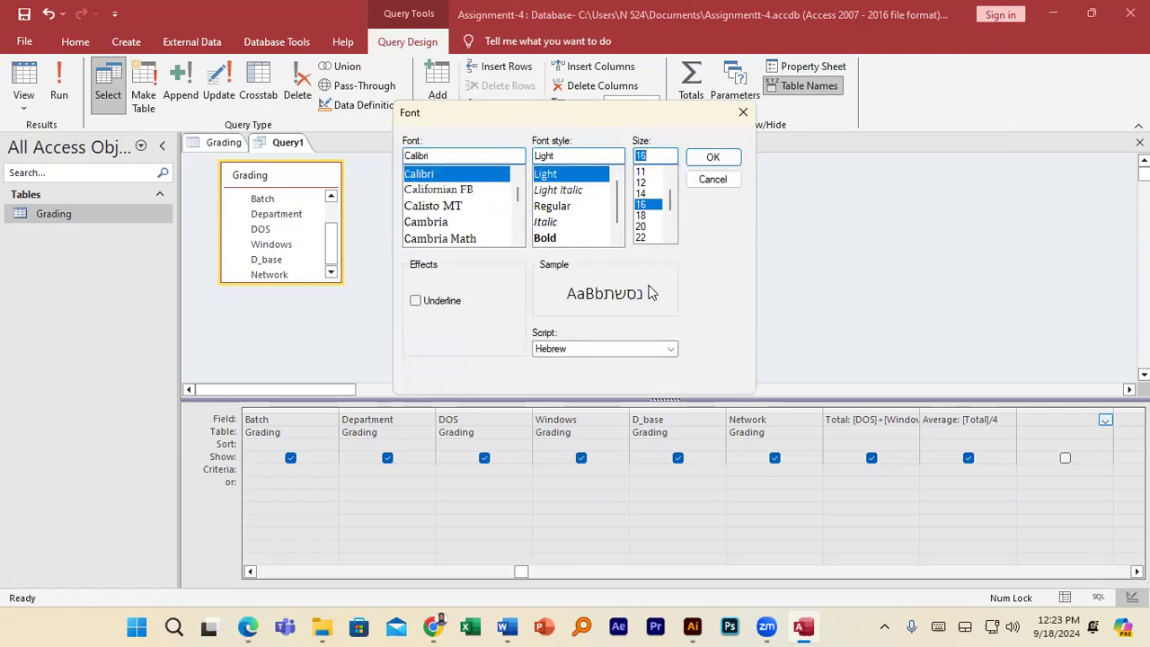
click(714, 158)
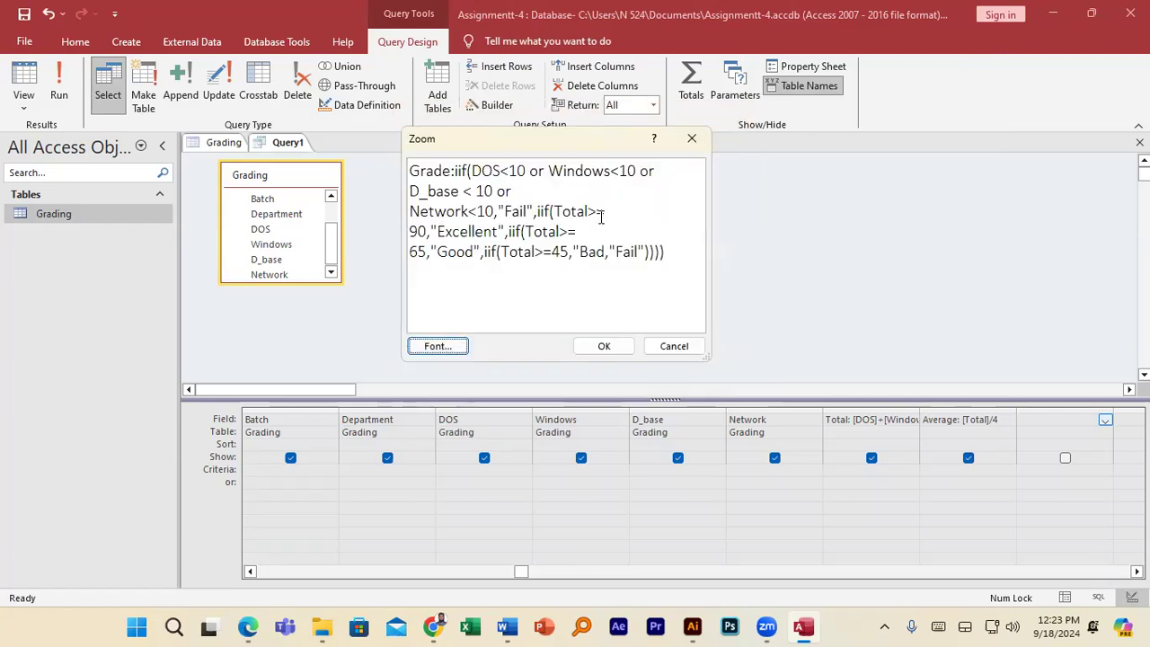
Accept the Grade expression into the query column and try to run the query.
drag(670, 254, 409, 170)
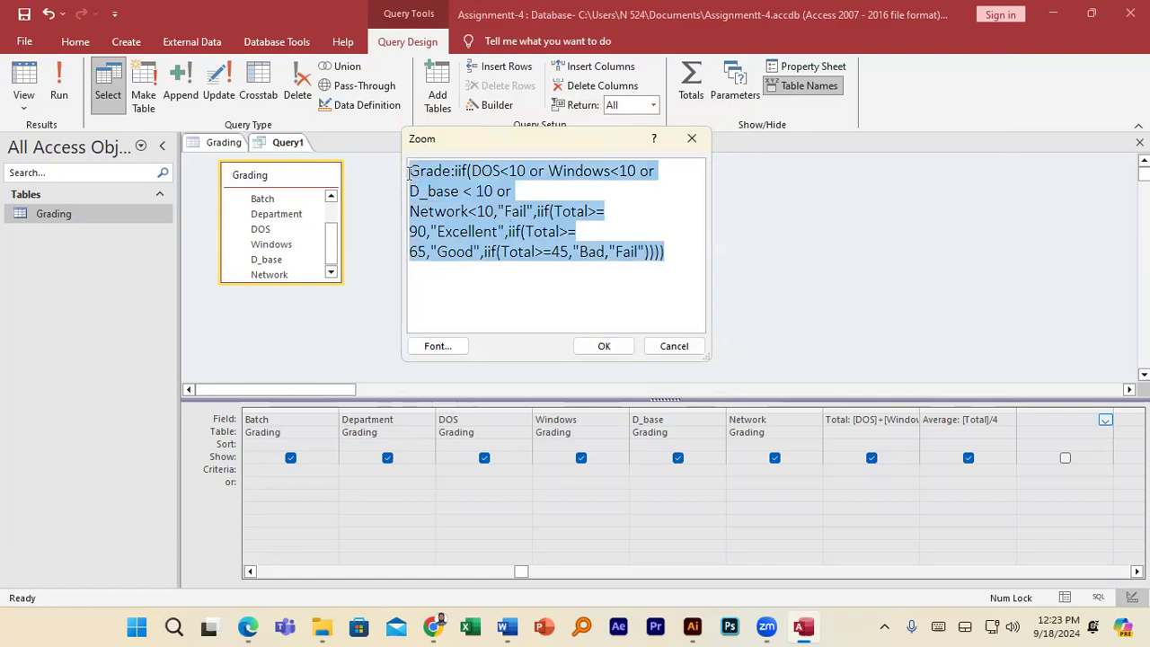
click(605, 348)
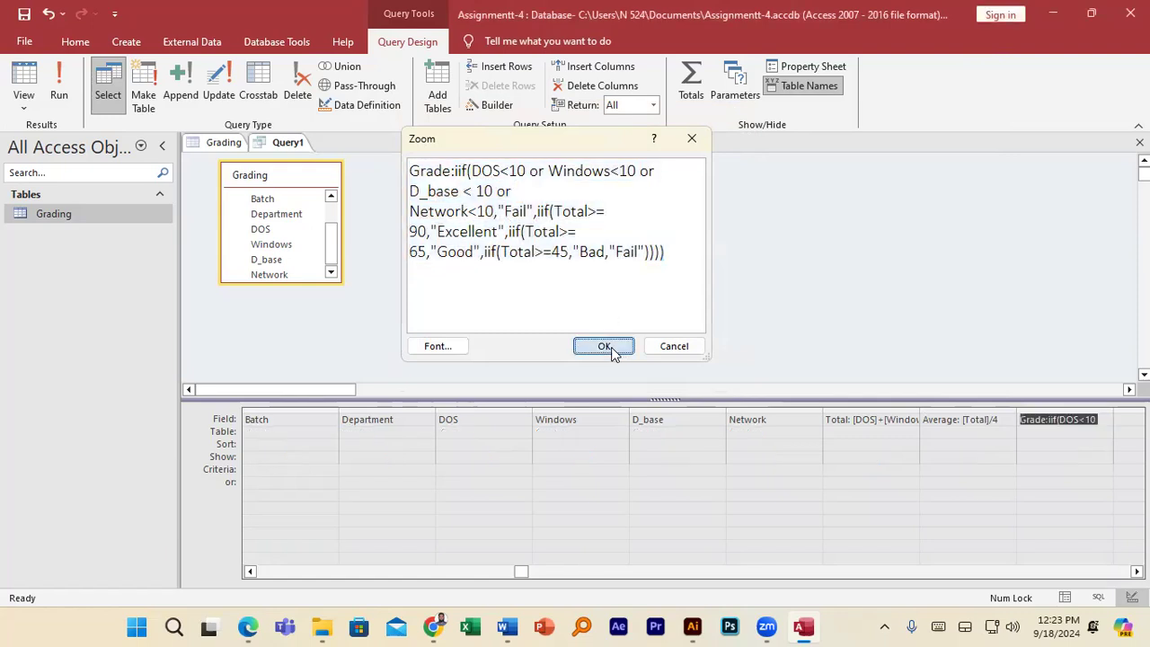
click(59, 87)
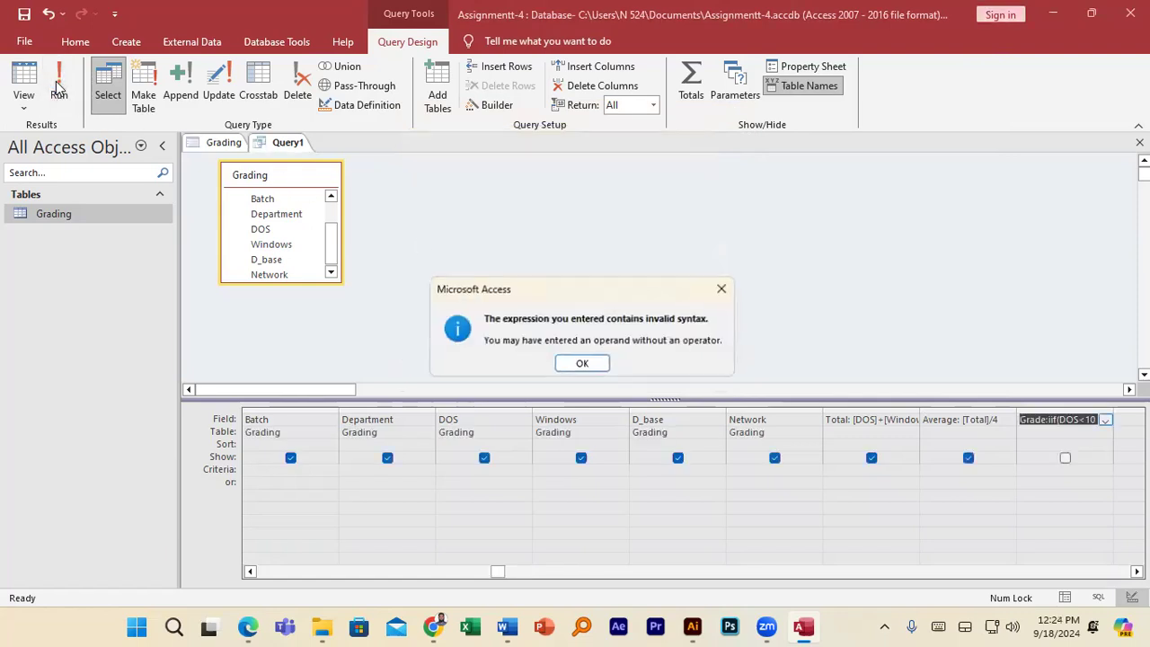
click(582, 363)
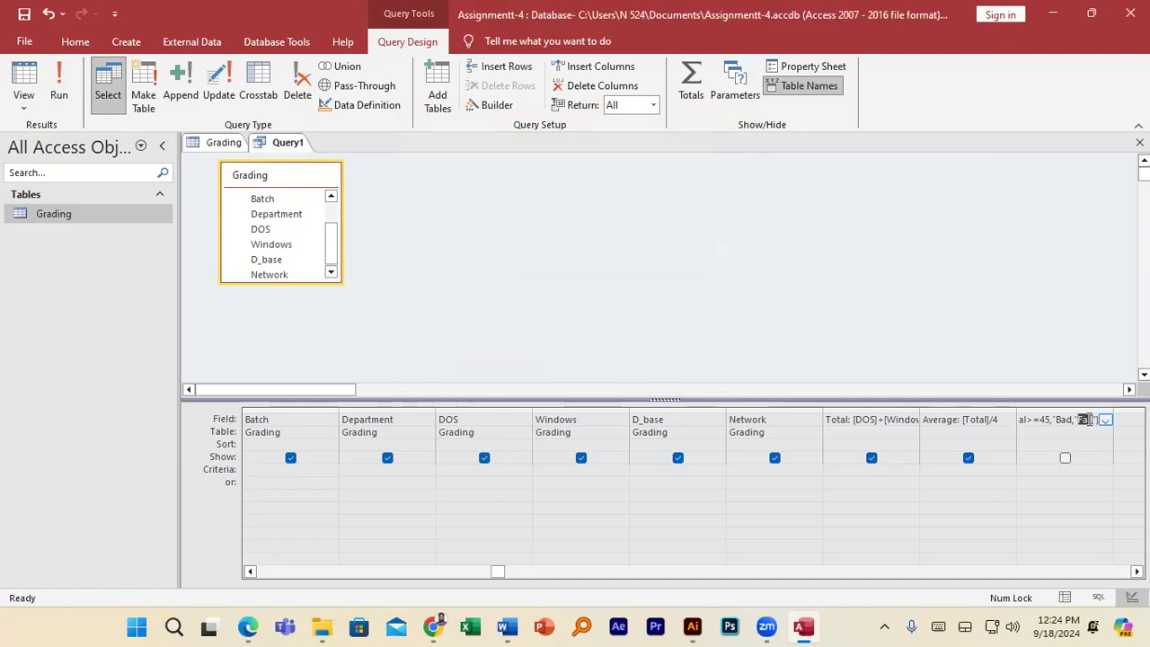
Reopen the Grade expression in an enlarged Zoom box, and correct it to Total>=60 for "Good" with a closing quotation mark after "Bad".
right_click(1087, 420)
click(1092, 547)
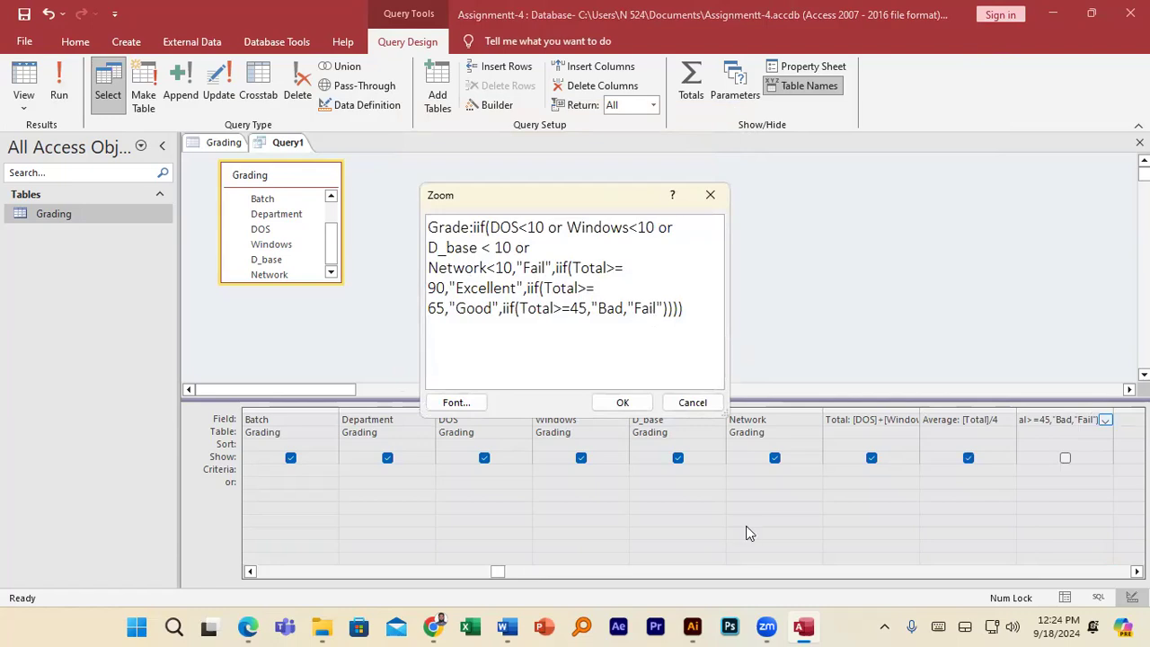
click(882, 380)
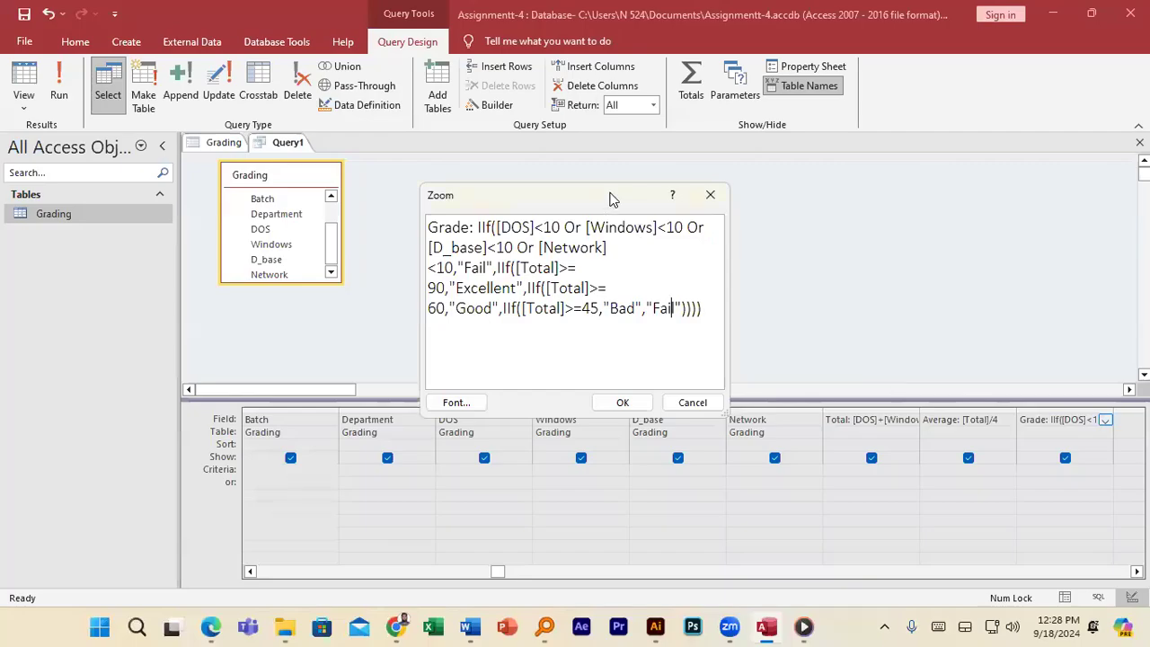
drag(610, 197, 611, 145)
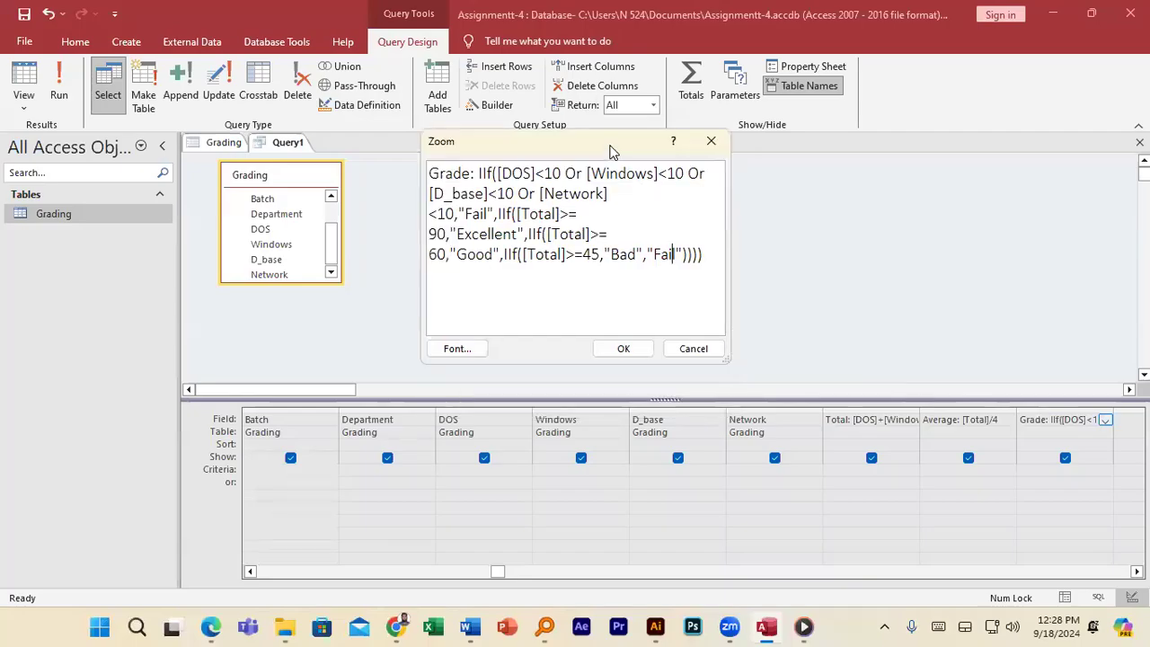
click(571, 234)
drag(733, 235, 815, 235)
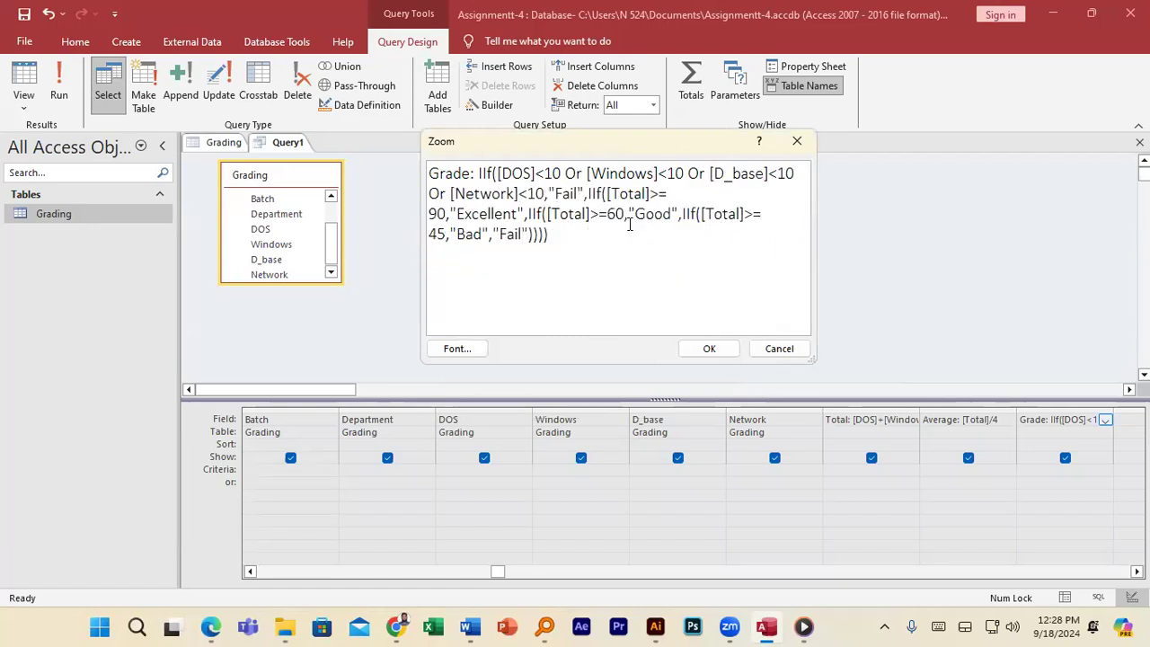
Check the closing parentheses of the Grade expression, accept it and run the query.
drag(549, 234, 476, 234)
click(509, 234)
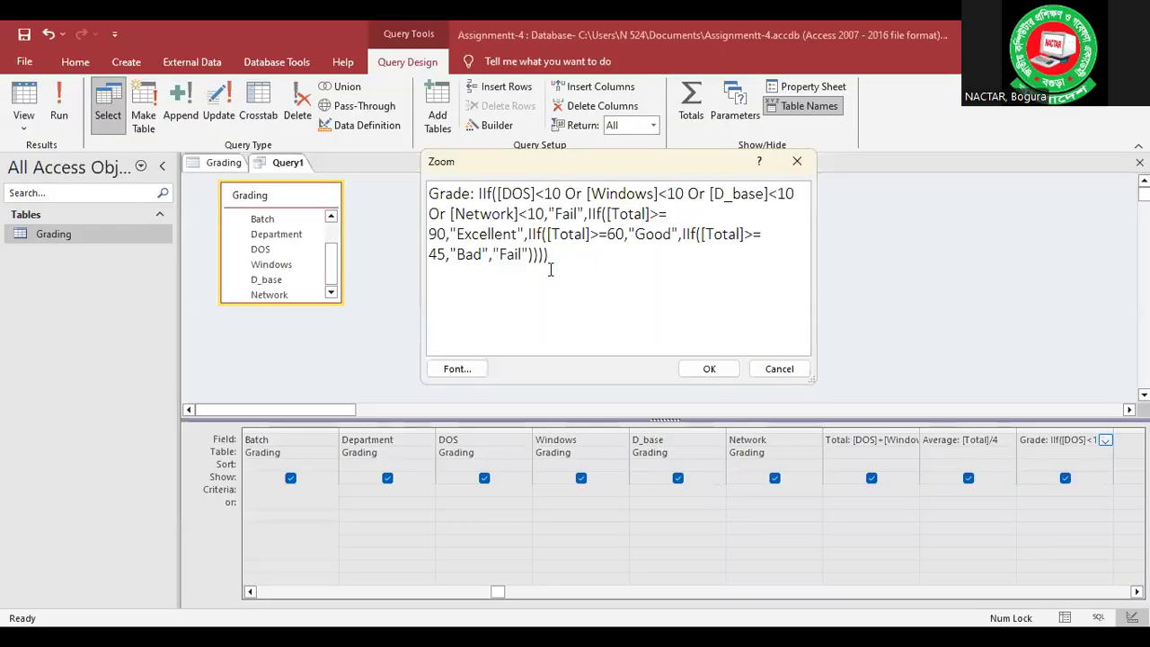
drag(549, 256, 481, 235)
click(520, 236)
click(709, 370)
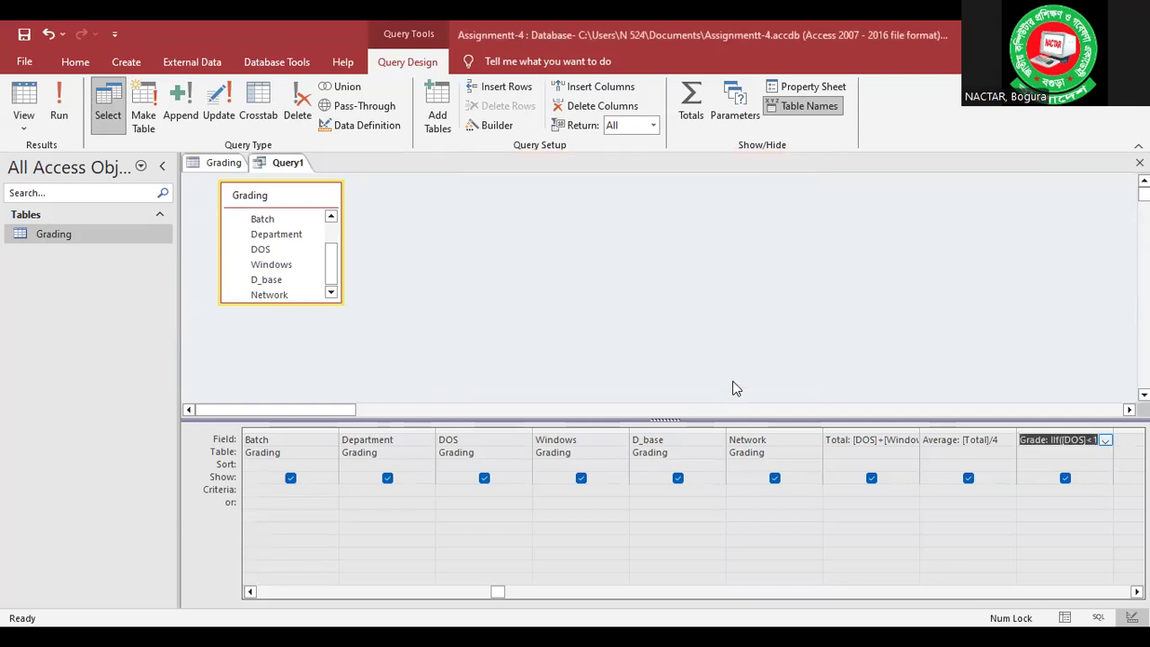
click(62, 110)
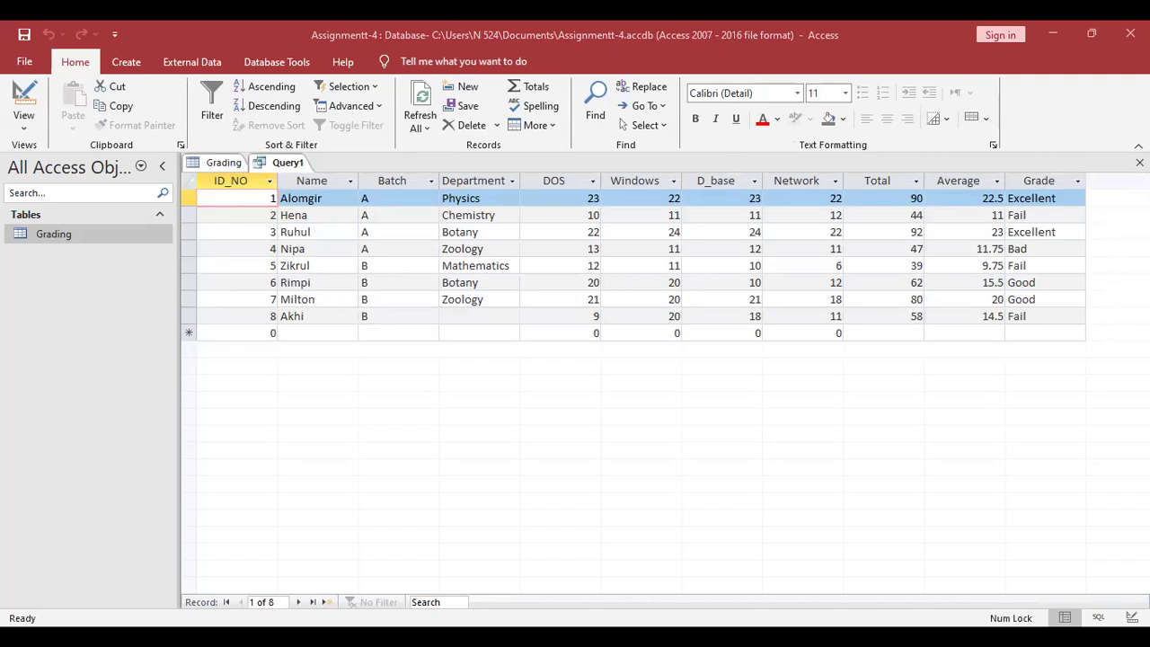
Save the query under the name final.
key(ctrl+s)
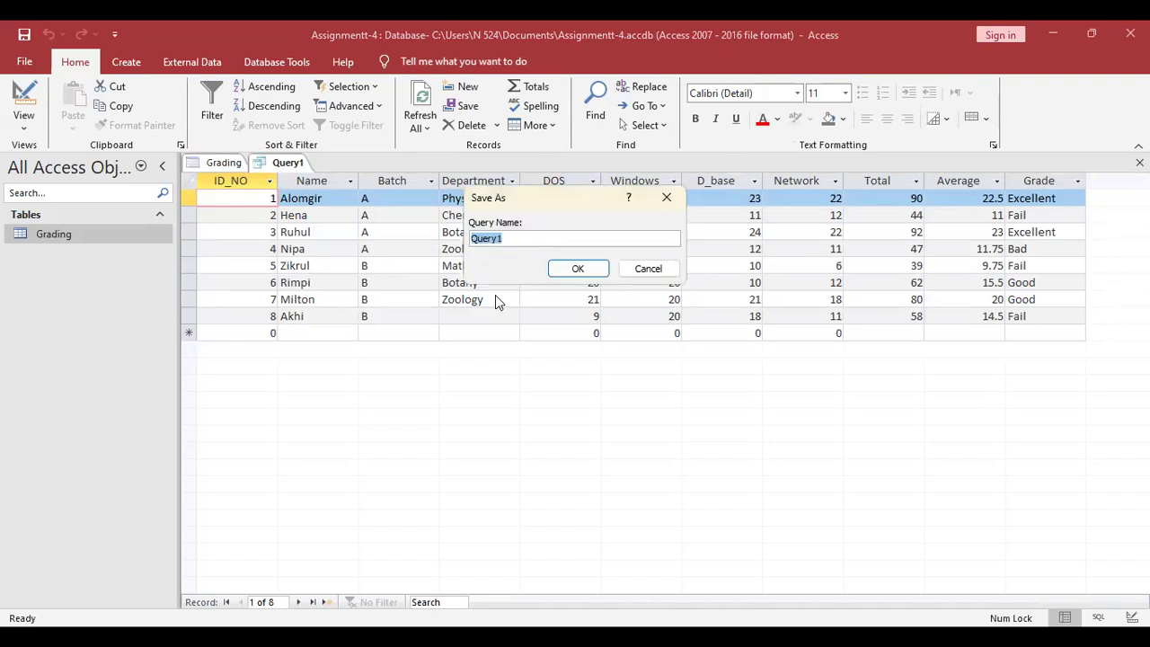
text(final)
key(Return)
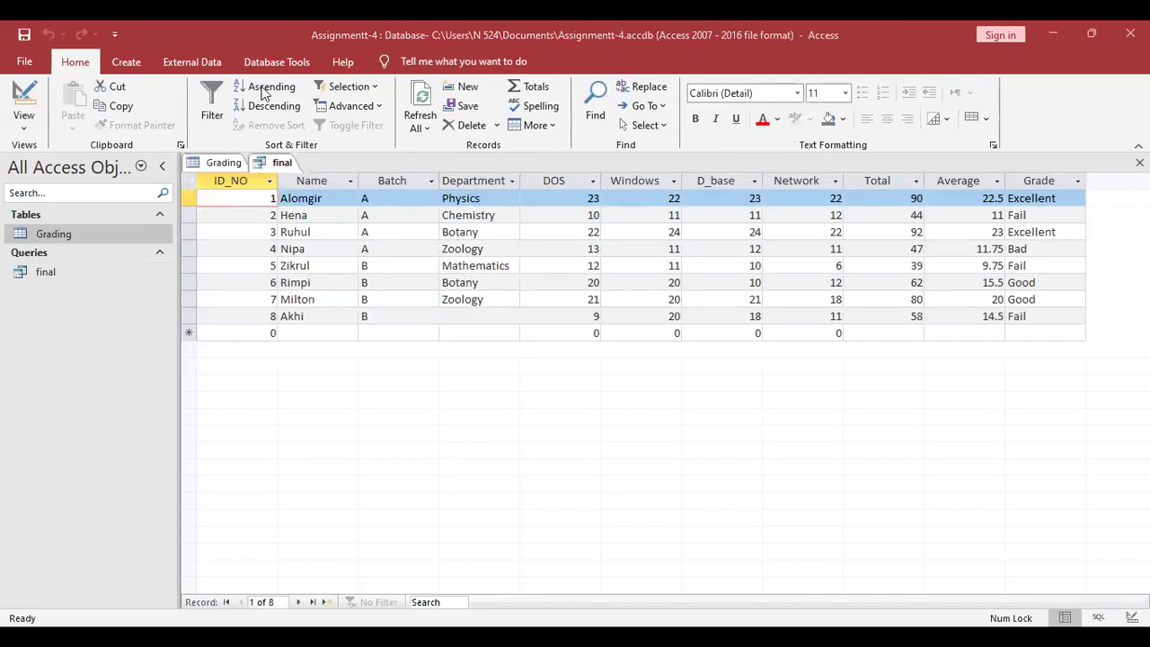
Create a new query design on the Grading table with all fields from ID_NO to Network in the grid.
click(132, 61)
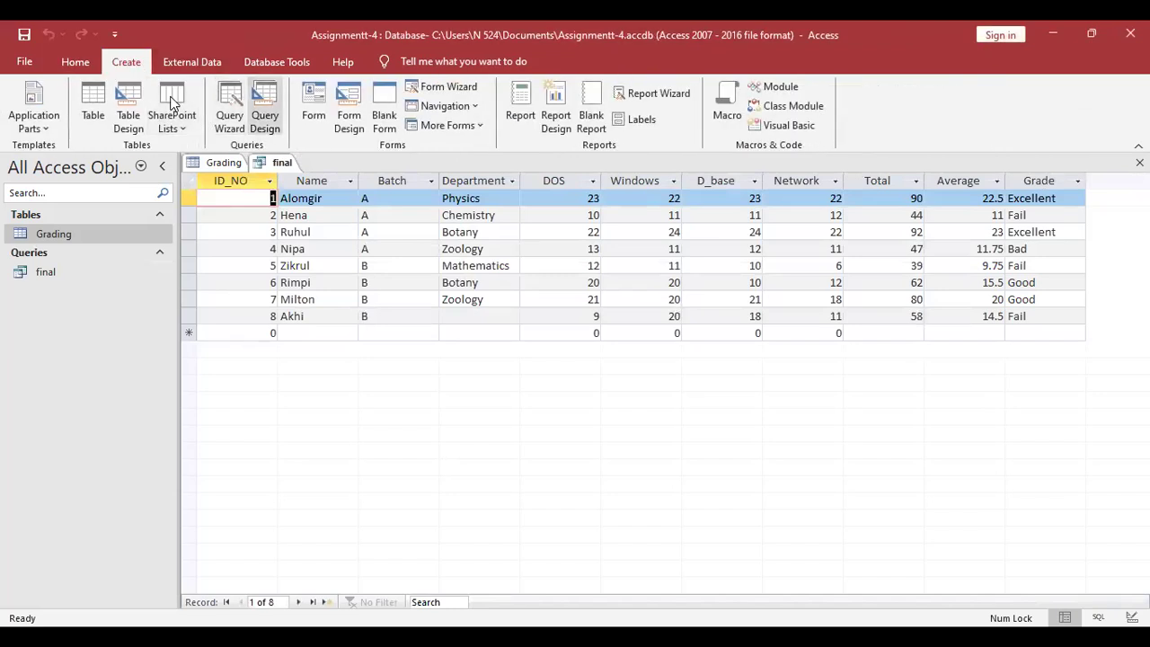
click(264, 112)
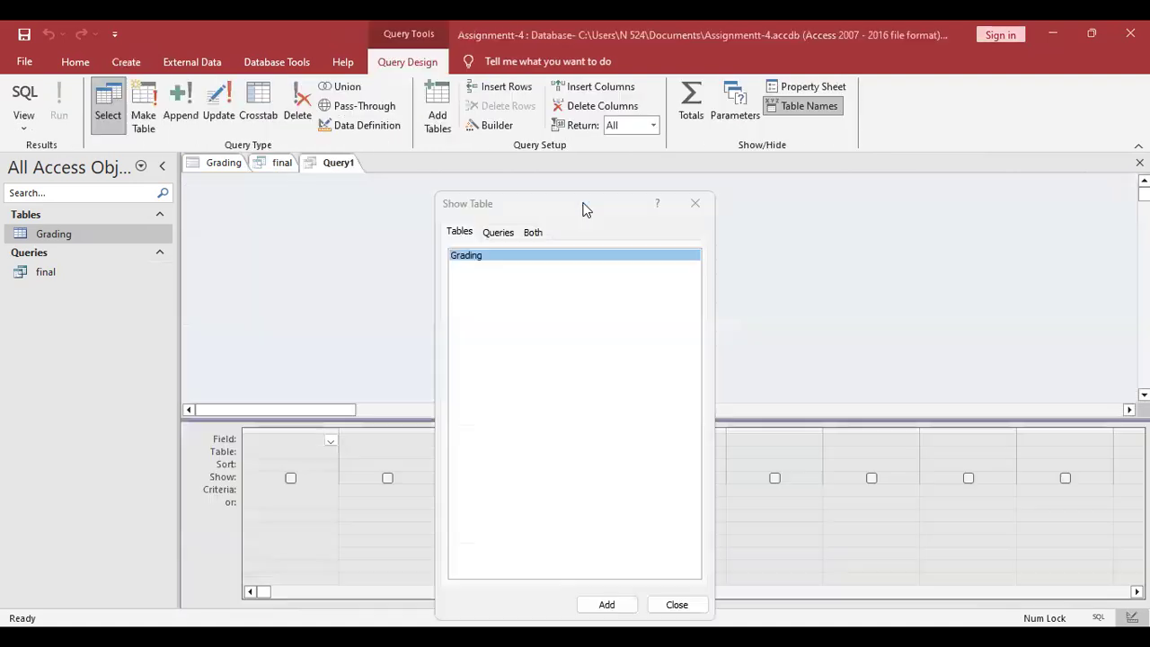
click(574, 437)
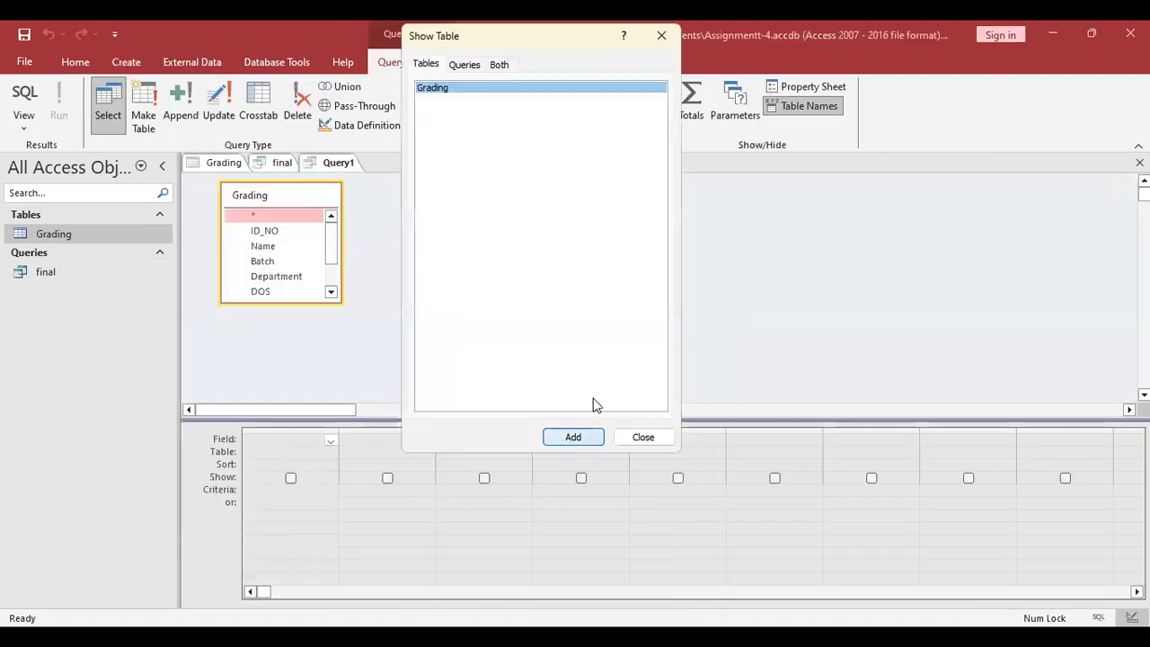
click(644, 436)
double_click(269, 195)
drag(275, 247, 386, 447)
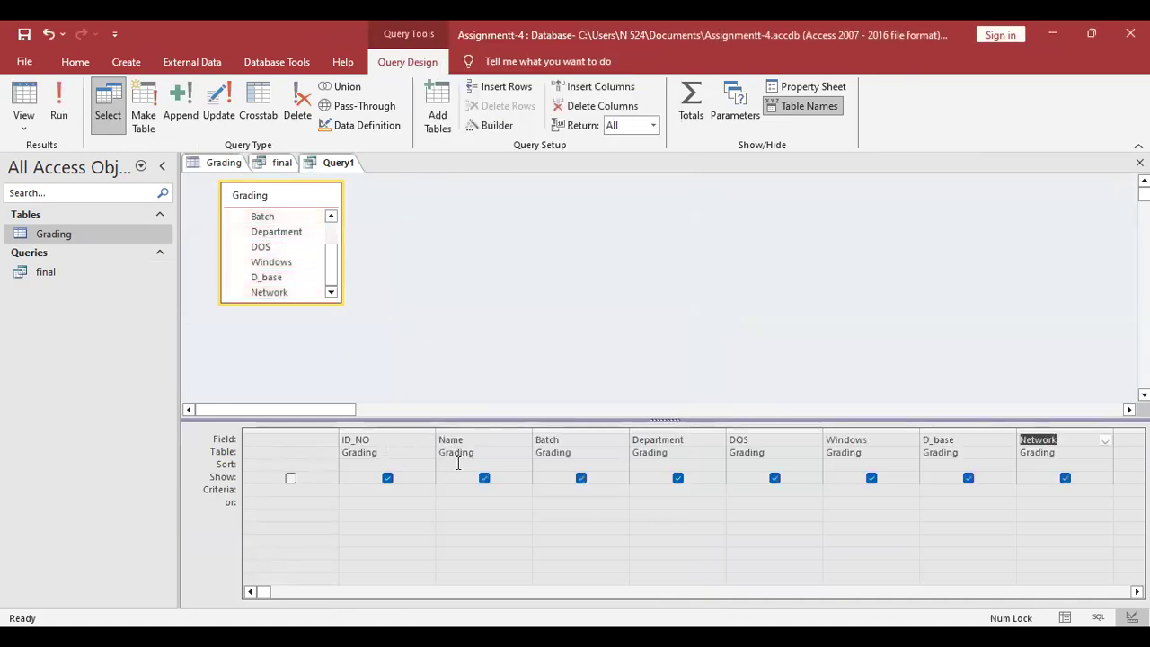
Convert the query to an update query that changes Department to Physics where the Department criterion is Botany.
click(225, 96)
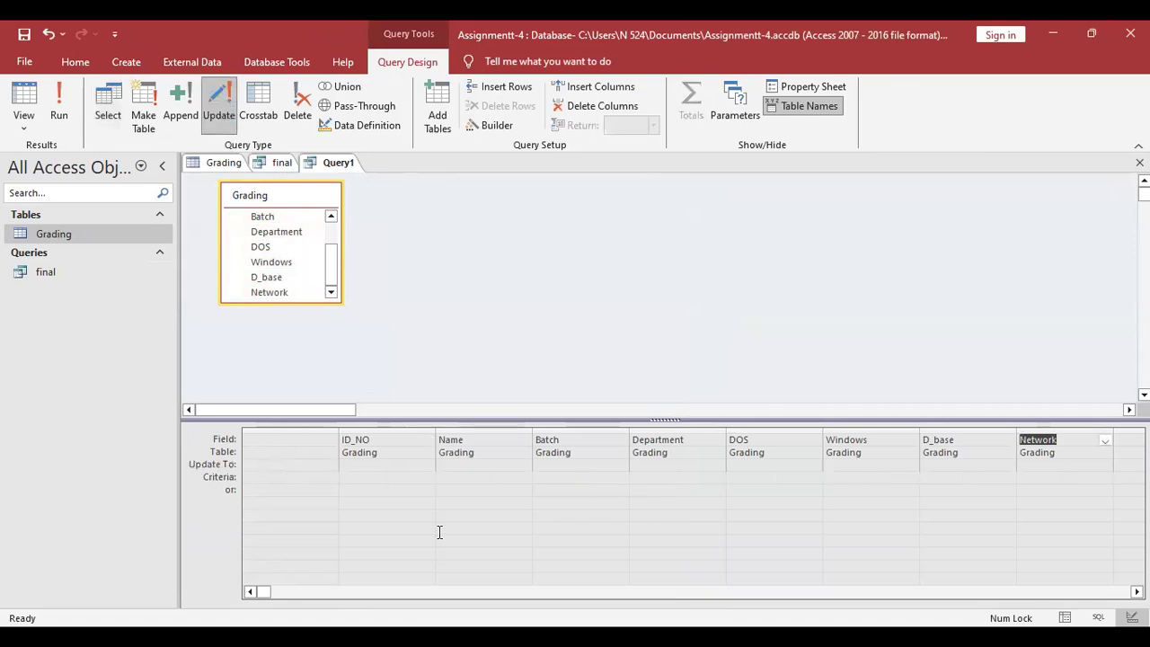
click(659, 467)
click(653, 483)
text(Bo)
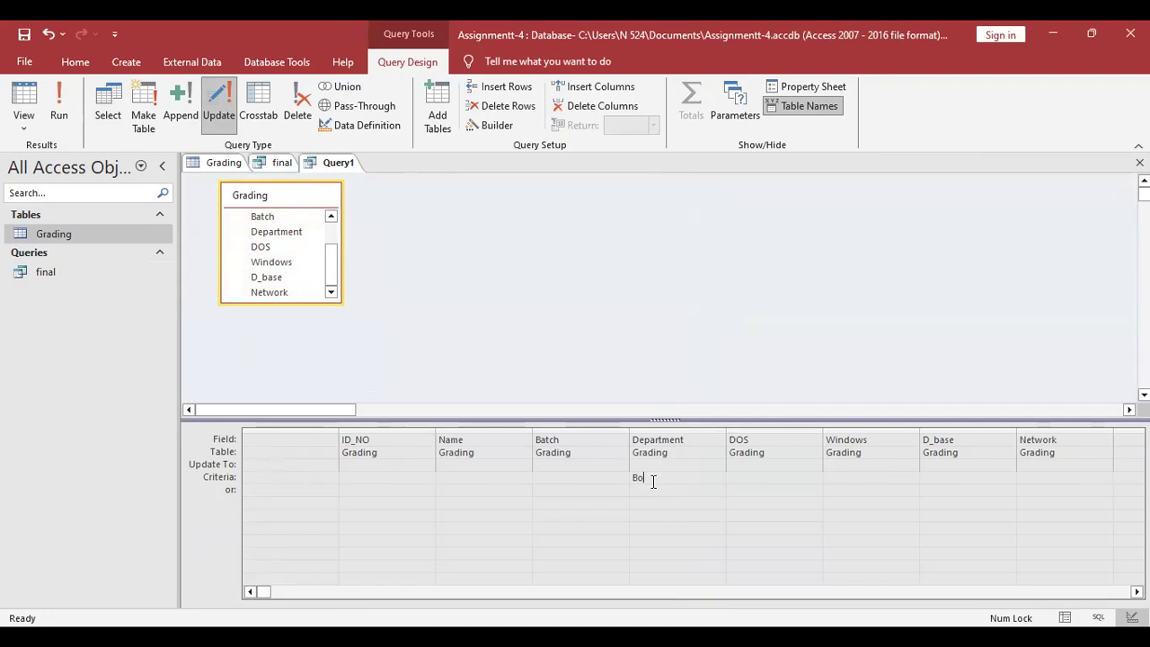
text(tany)
click(638, 464)
text(Physics)
click(594, 475)
Run the update query, accept the record update, and check the result in the query's datasheet and the Grading table.
click(67, 102)
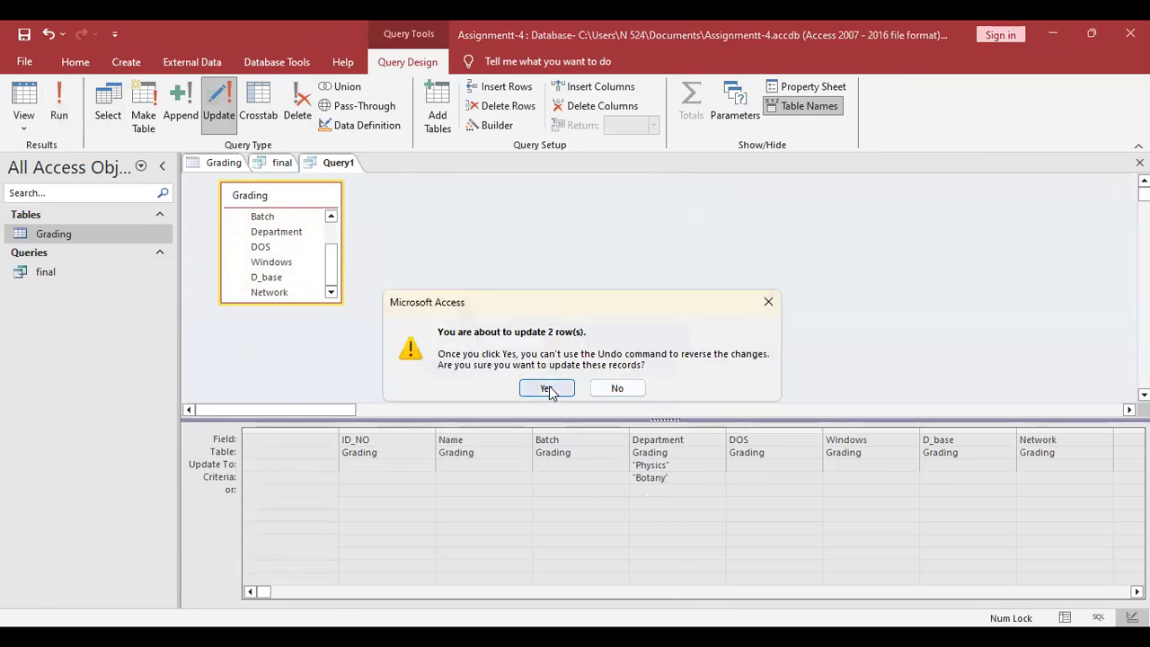
click(547, 388)
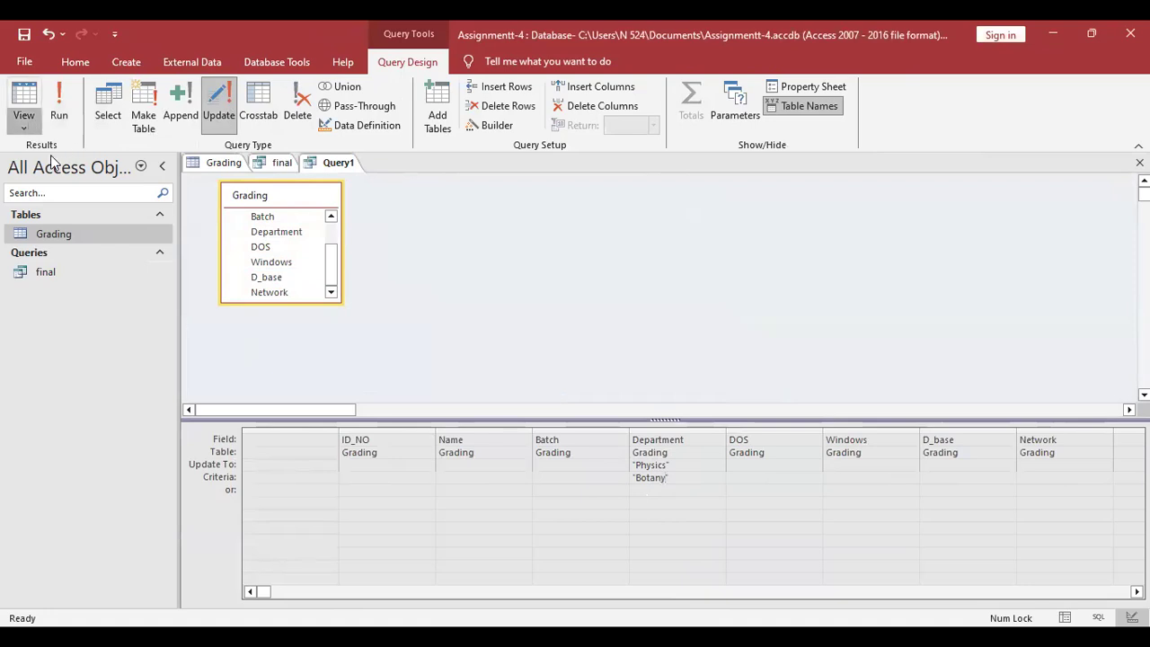
click(23, 126)
click(41, 152)
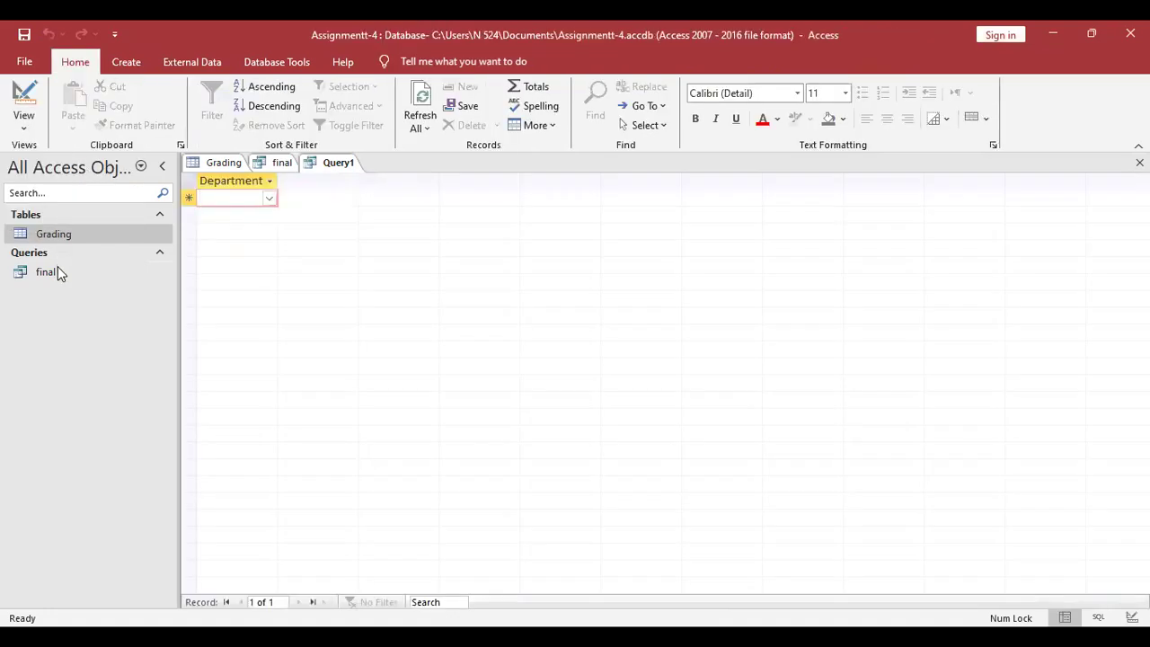
double_click(66, 232)
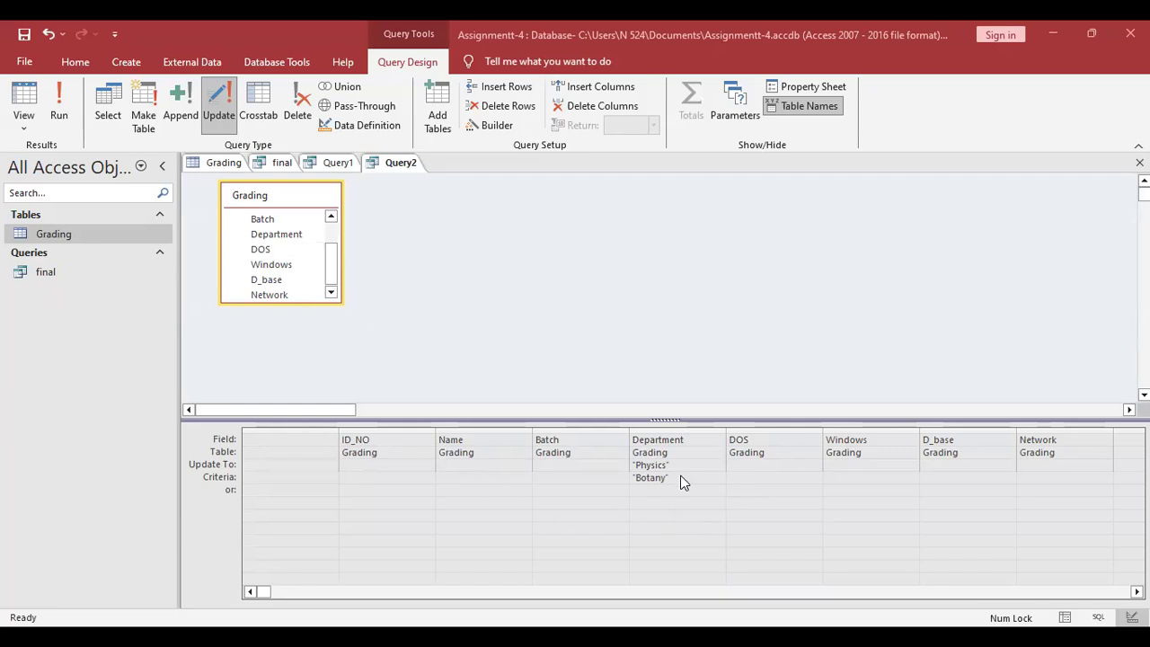
Run the Botany-to-Physics update in Query2, accept the record change, and show the Grading table.
click(56, 97)
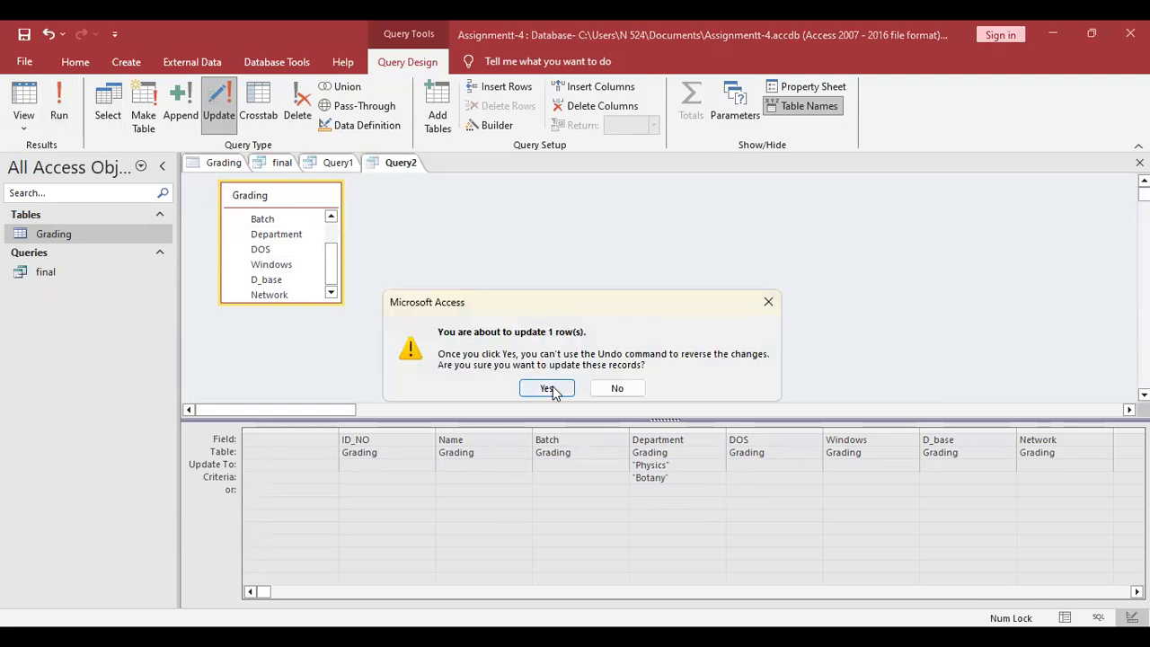
click(547, 388)
double_click(69, 237)
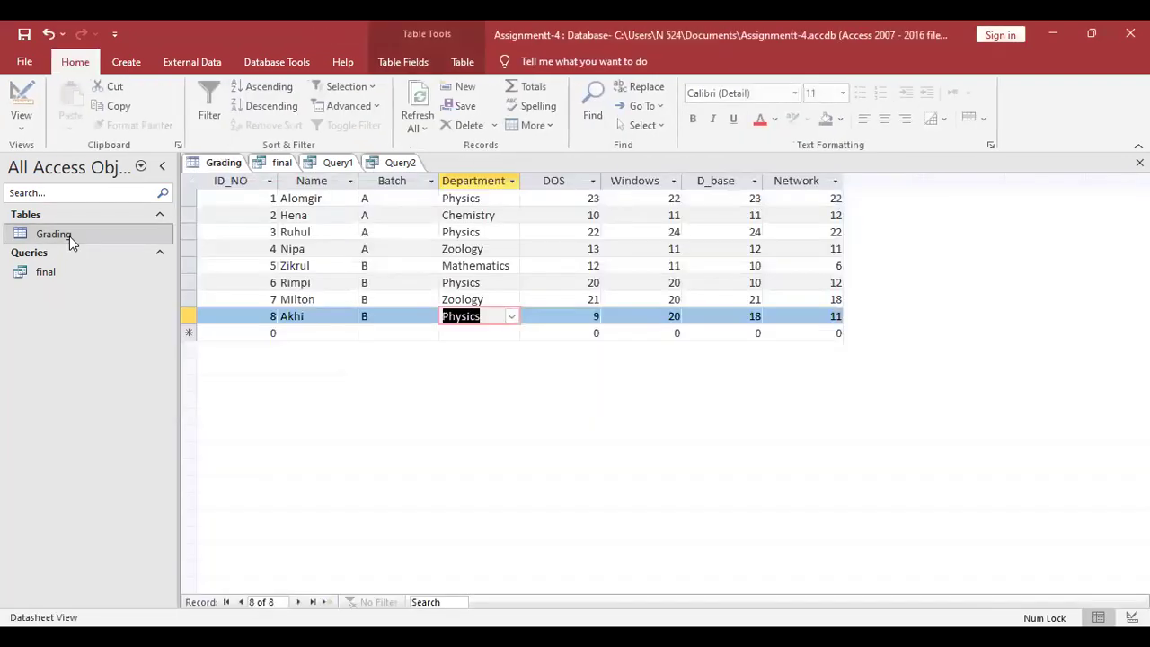